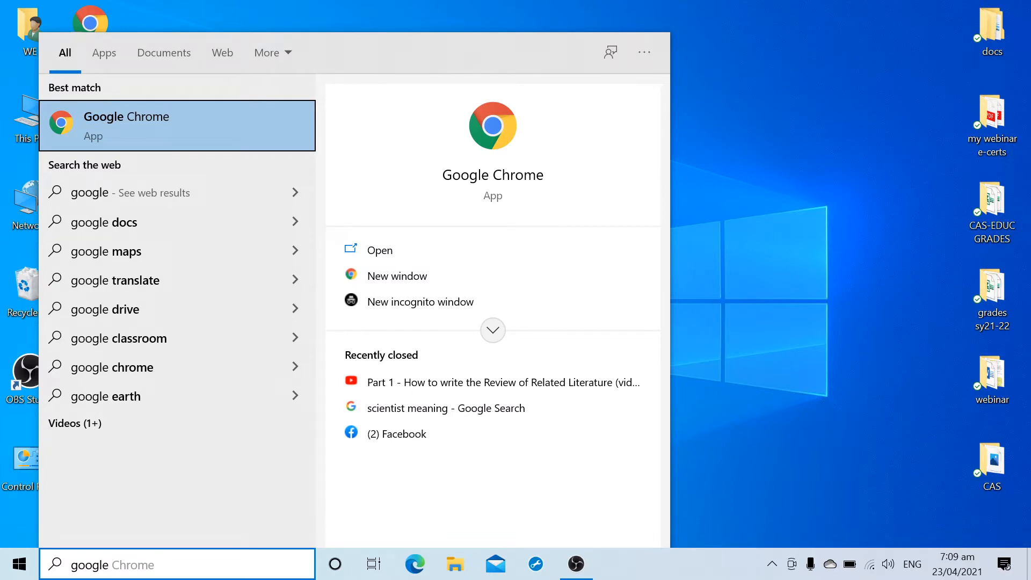
Search the web for "google drive login" and open the Google Drive sign-in result
{"action": "type", "text": "drive"}
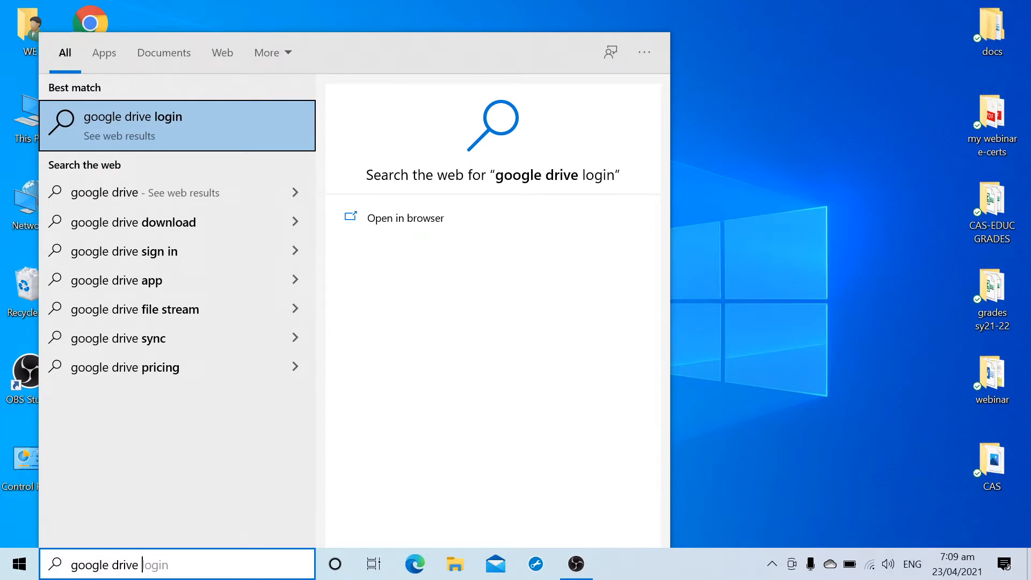
{"action": "key", "text": "Return"}
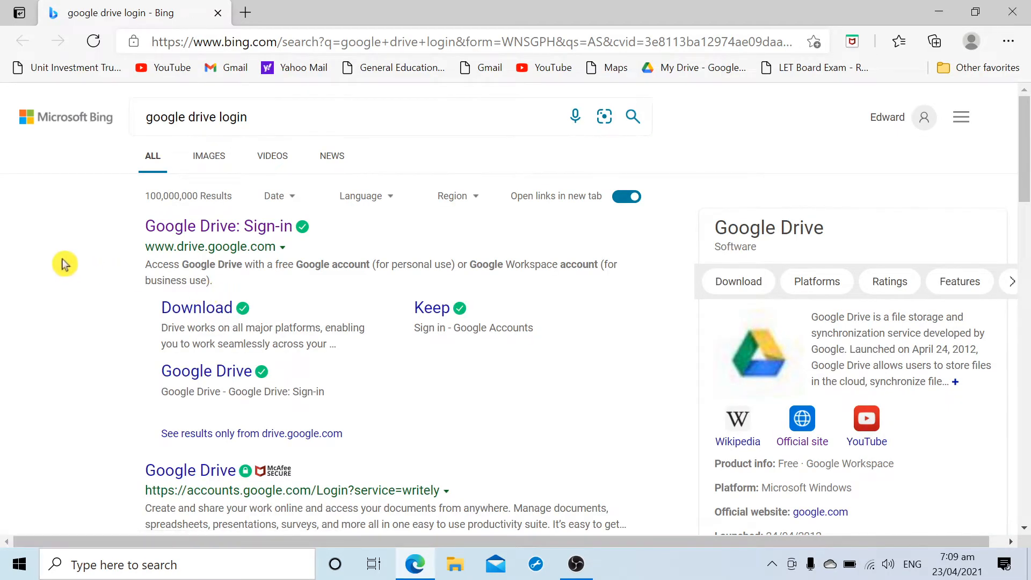
{"action": "left_click", "coordinate": [257, 231]}
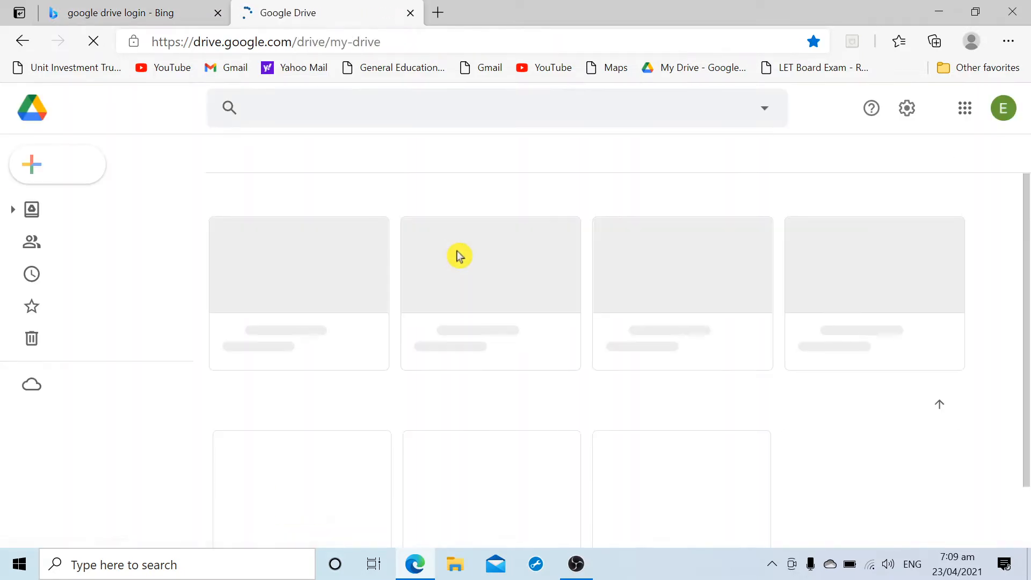
Start a new Google Form from a template in My Drive, opening the template gallery
{"action": "scroll", "coordinate": [465, 254], "scroll_direction": "down", "scroll_amount": 1}
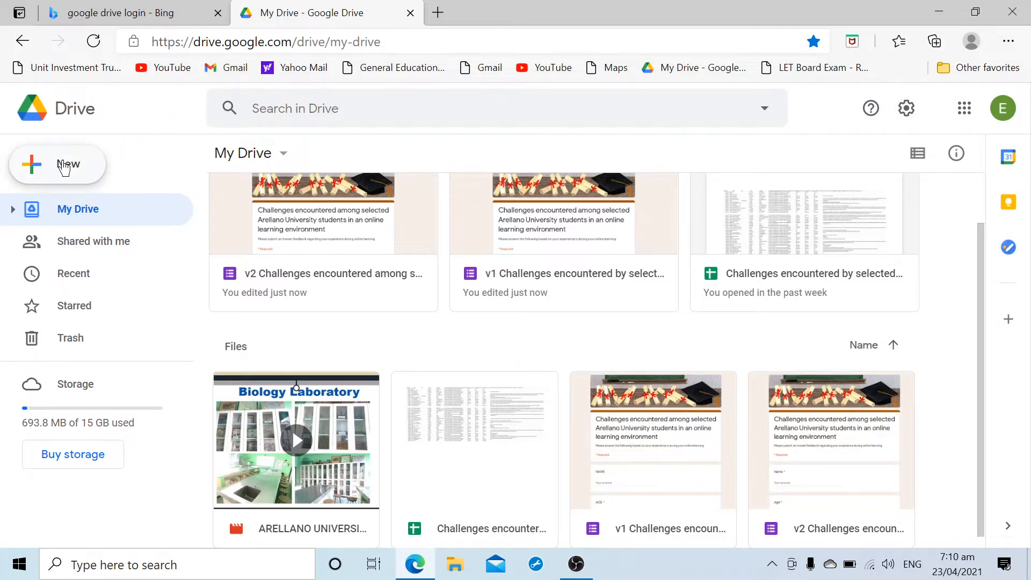
{"action": "left_click", "coordinate": [64, 167]}
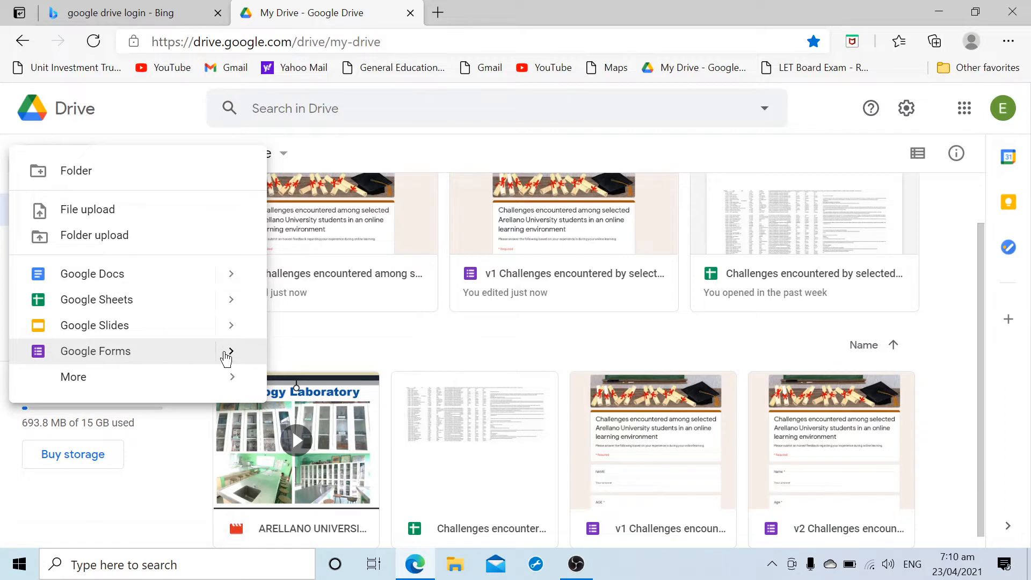
{"action": "left_click", "coordinate": [231, 352]}
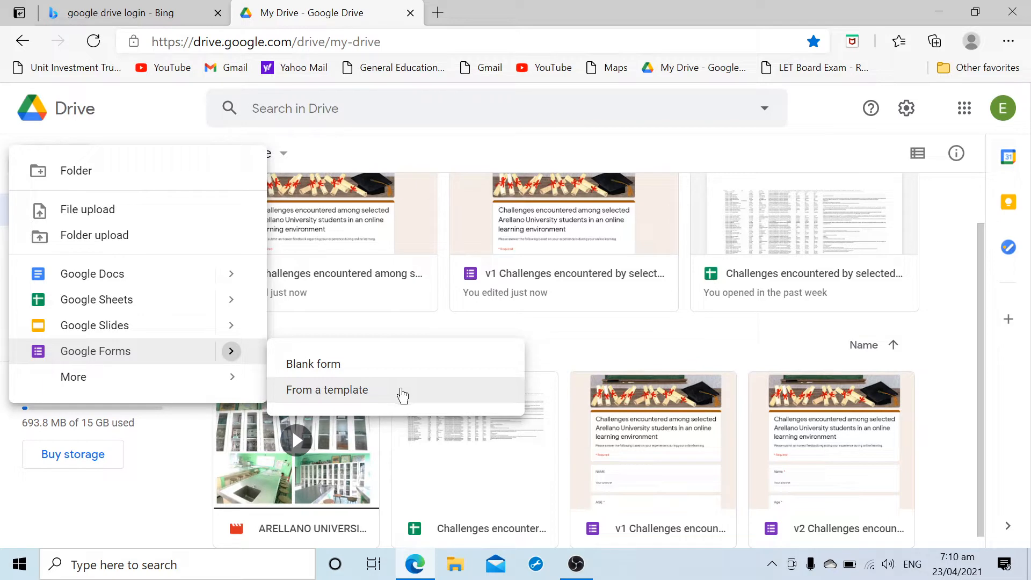
{"action": "left_click", "coordinate": [393, 393]}
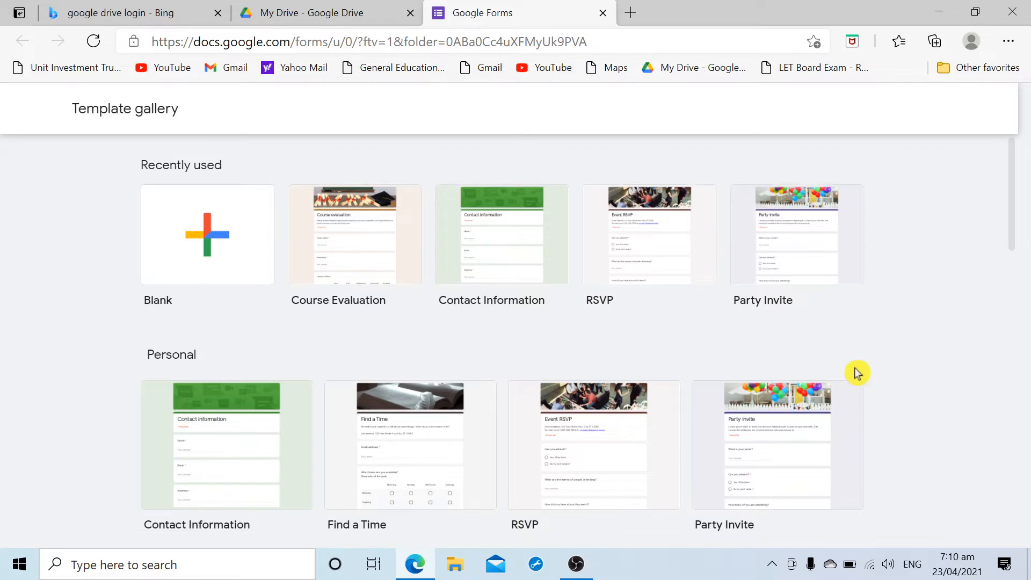
Browse the template gallery and create a form from the recently used Course Evaluation template
{"action": "scroll", "coordinate": [695, 325], "scroll_direction": "down", "scroll_amount": 5}
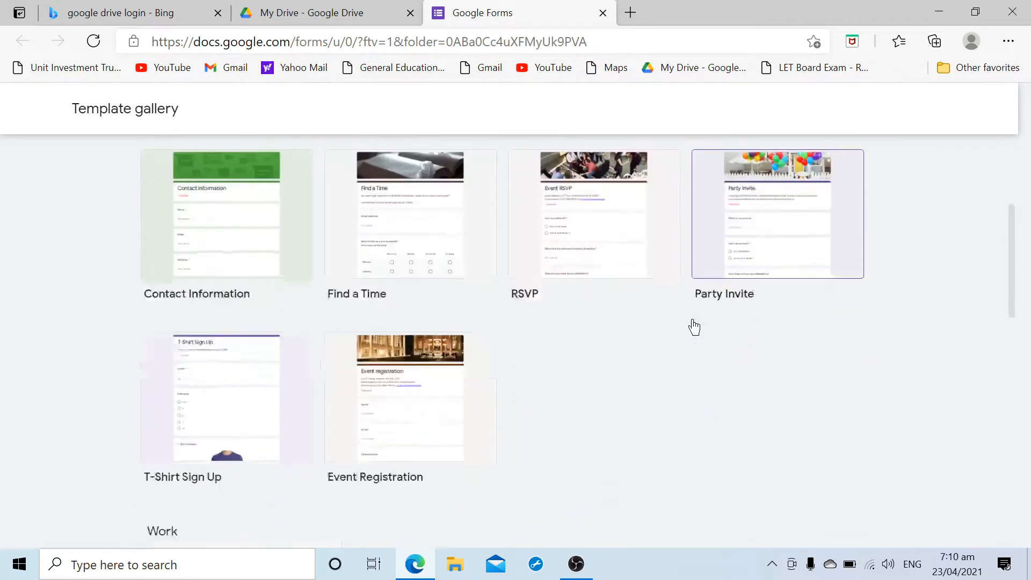
{"action": "scroll", "coordinate": [718, 326], "scroll_direction": "up", "scroll_amount": 4}
{"action": "scroll", "coordinate": [718, 326], "scroll_direction": "up", "scroll_amount": 1}
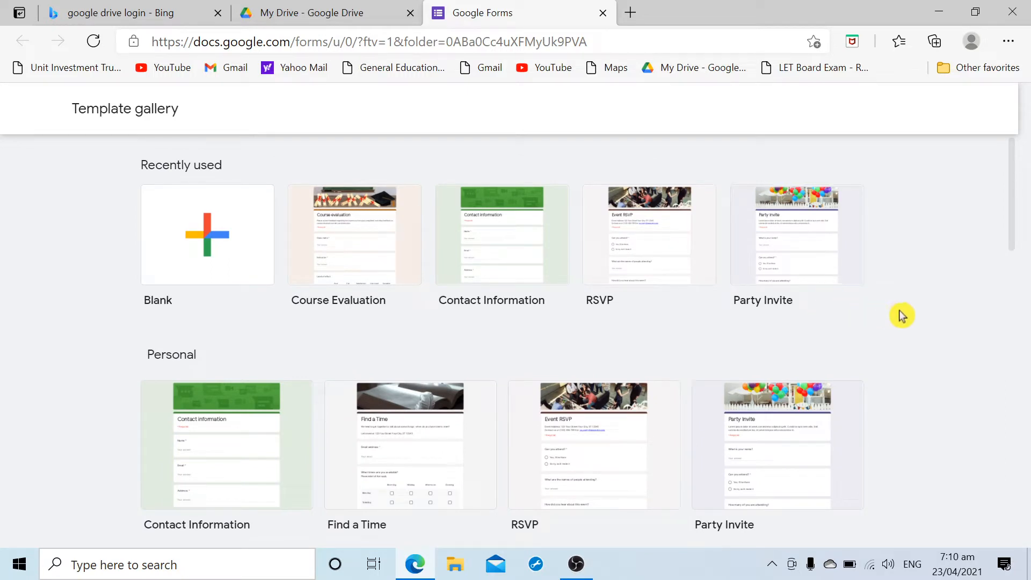
{"action": "left_click", "coordinate": [395, 260]}
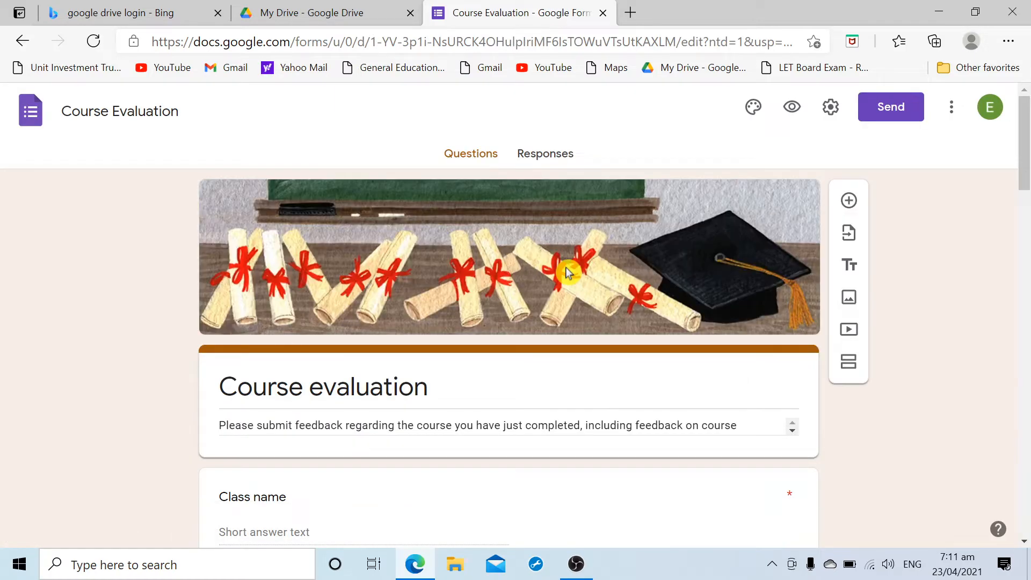
Look through the template's questions and rename the form file as sample1
{"action": "scroll", "coordinate": [566, 268], "scroll_direction": "down", "scroll_amount": 4}
{"action": "scroll", "coordinate": [568, 273], "scroll_direction": "down", "scroll_amount": 3}
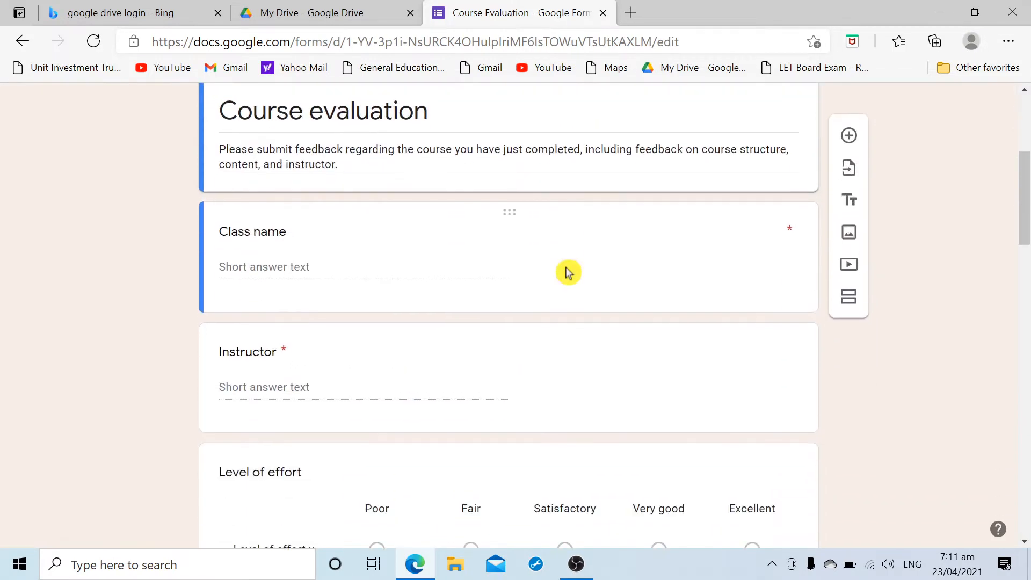
{"action": "scroll", "coordinate": [569, 273], "scroll_direction": "up", "scroll_amount": 6}
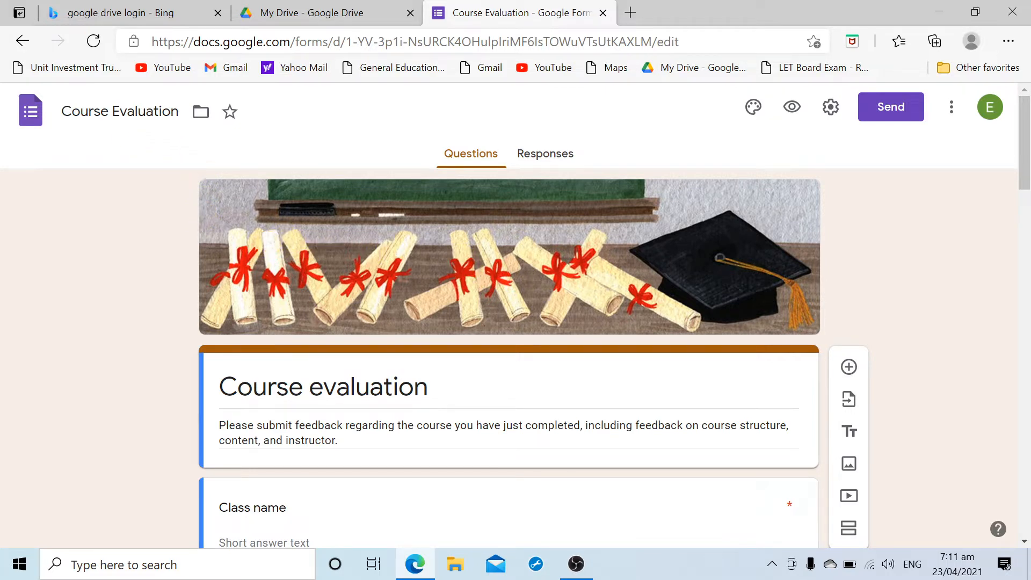
{"action": "left_click", "coordinate": [134, 112]}
{"action": "left_click_drag", "start_coordinate": [62, 111], "coordinate": [200, 119]}
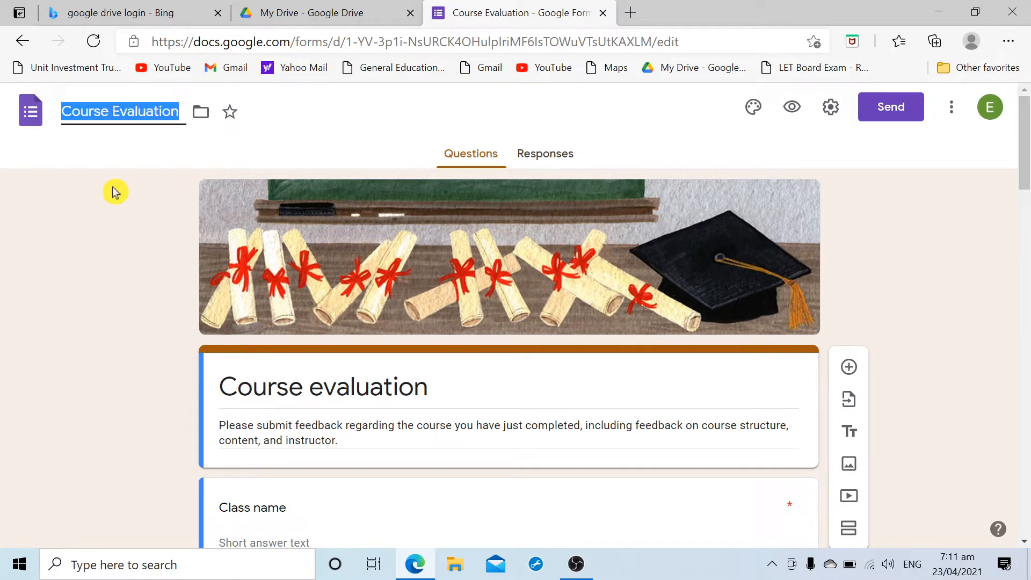
{"action": "type", "text": "sample1"}
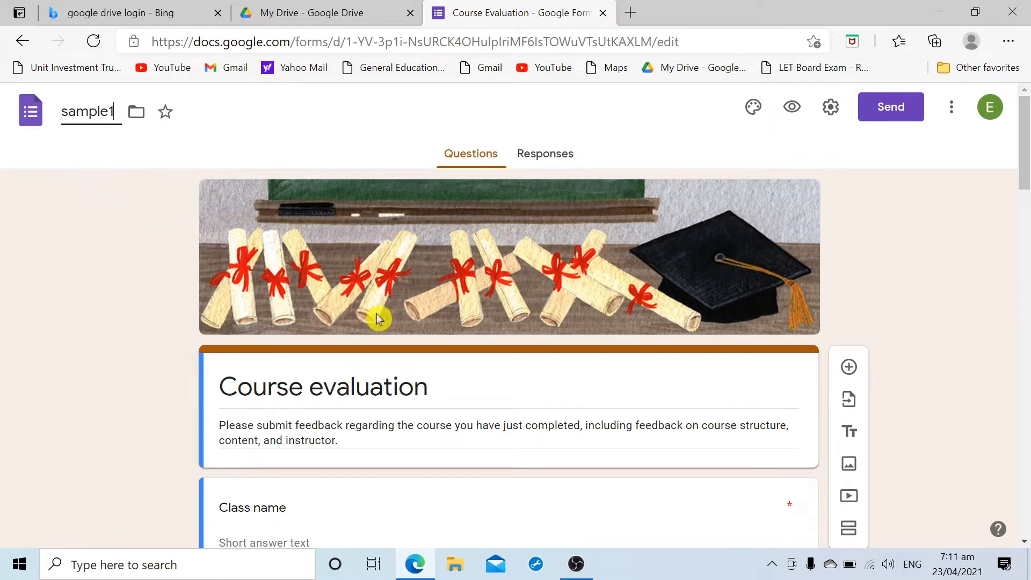
Replace the form's title heading with "Challenges encountered by selected students of Arellano University during online learning", correcting the misspelled words
{"action": "left_click_drag", "start_coordinate": [430, 387], "coordinate": [179, 392]}
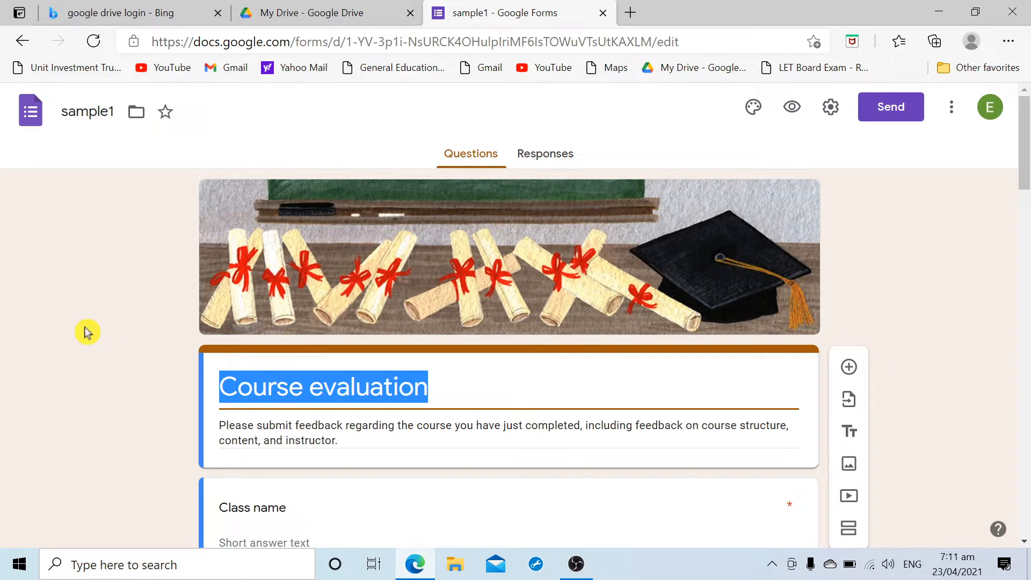
{"action": "scroll", "coordinate": [541, 347], "scroll_direction": "down", "scroll_amount": 1}
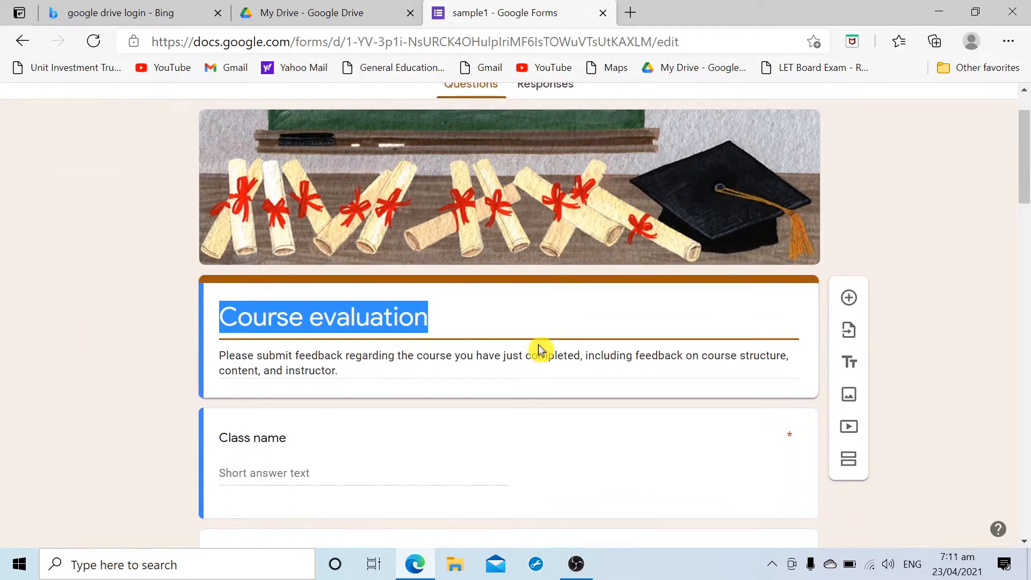
{"action": "scroll", "coordinate": [570, 347], "scroll_direction": "up", "scroll_amount": 1}
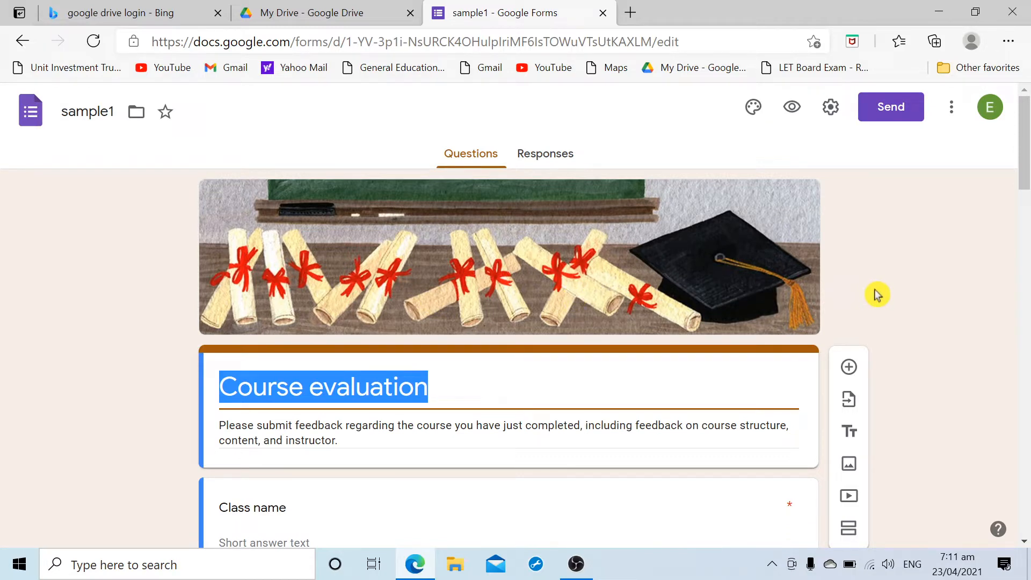
{"action": "type", "text": "Cha"}
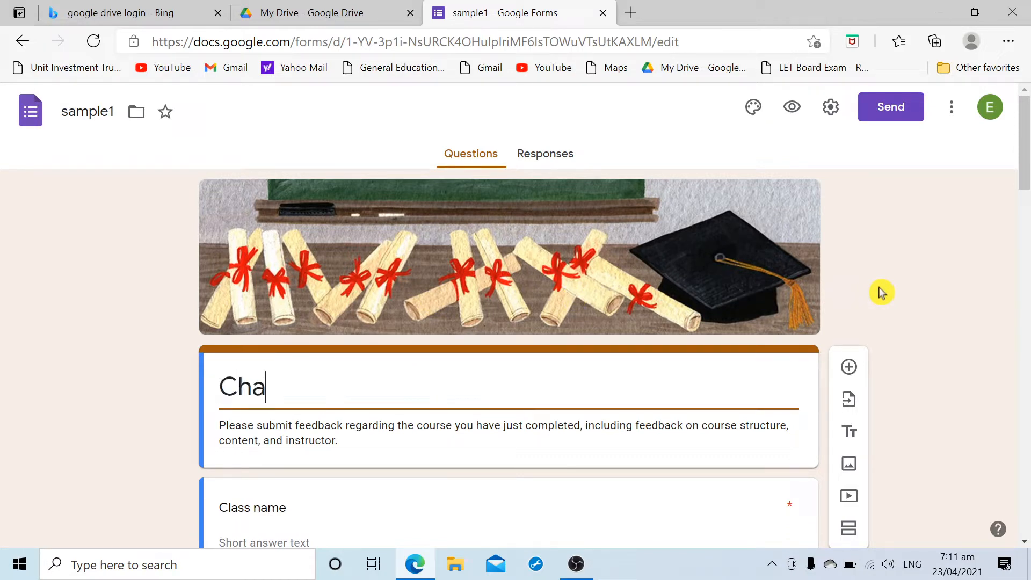
{"action": "type", "text": "llenges "}
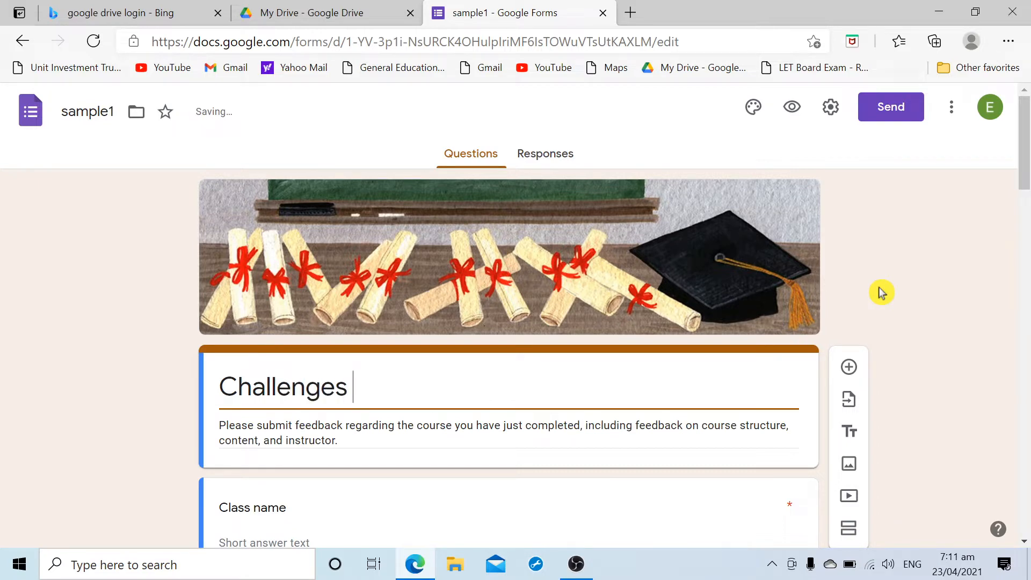
{"action": "type", "text": "enncountere"}
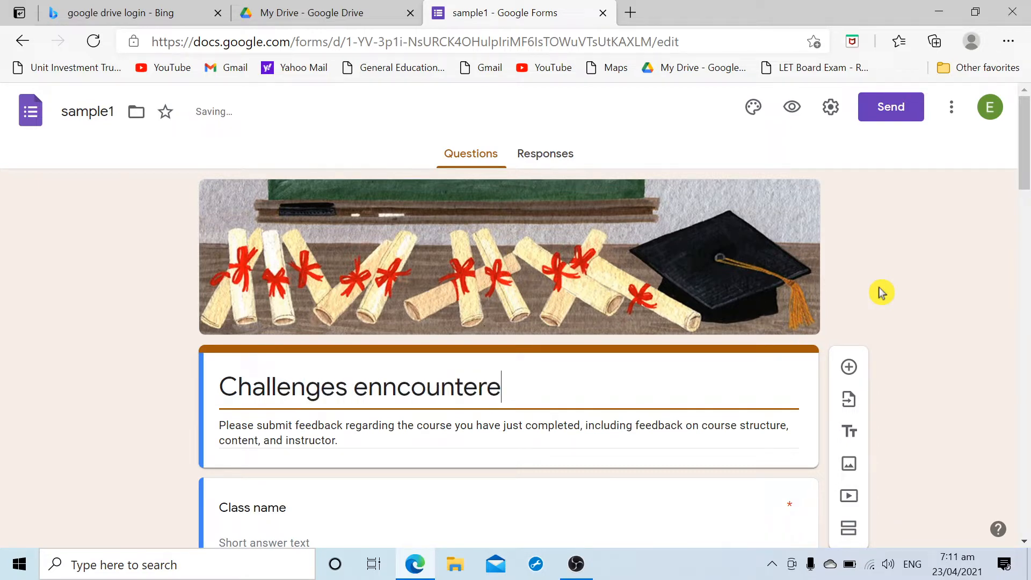
{"action": "type", "text": "d by sele"}
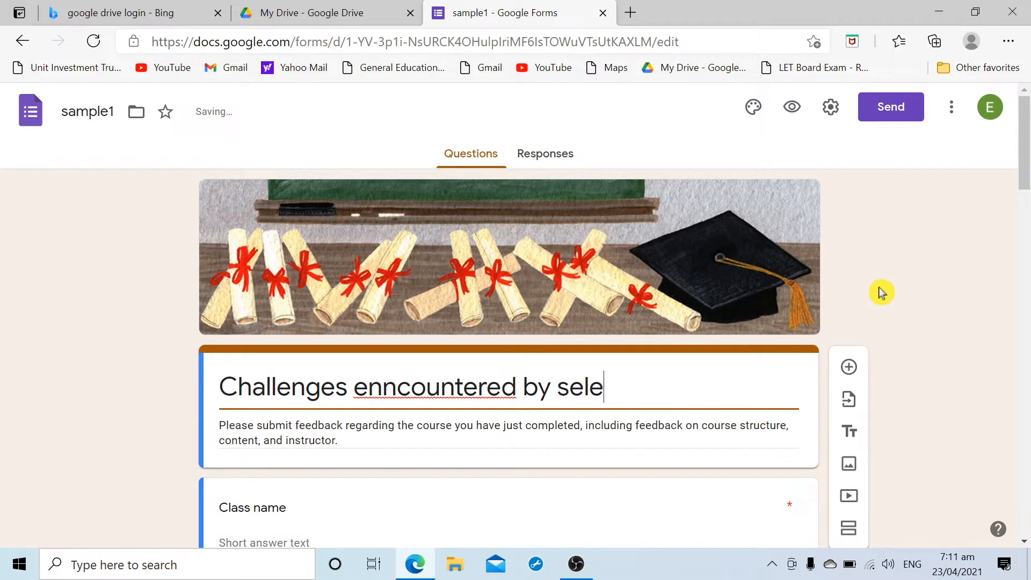
{"action": "type", "text": "cted"}
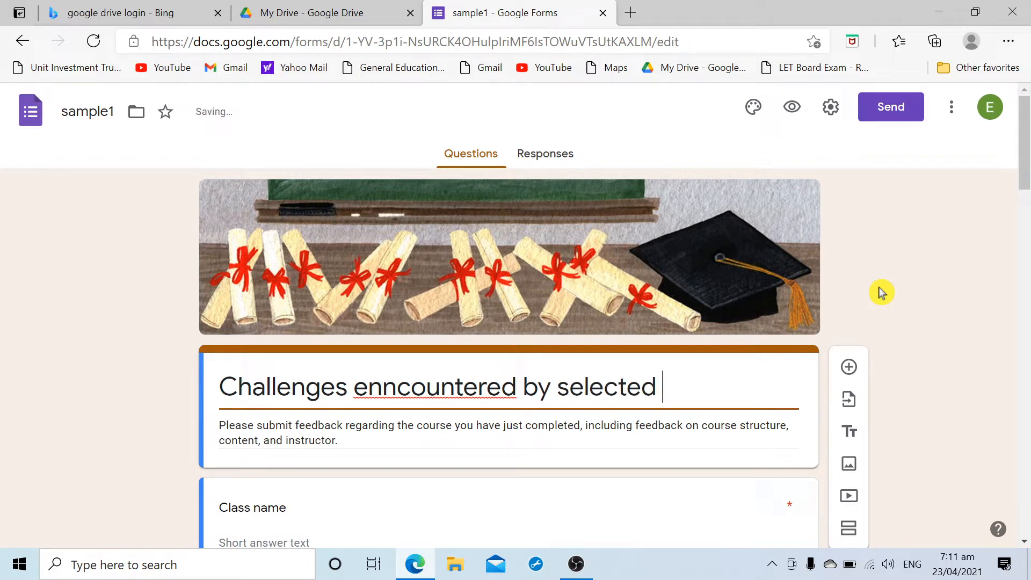
{"action": "type", "text": " students"}
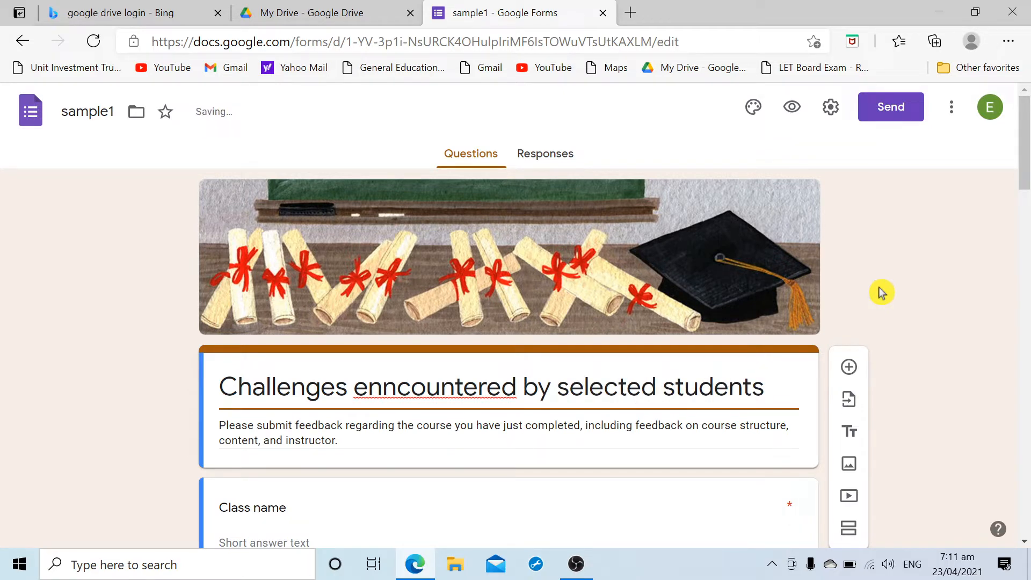
{"action": "type", "text": " of Arel"}
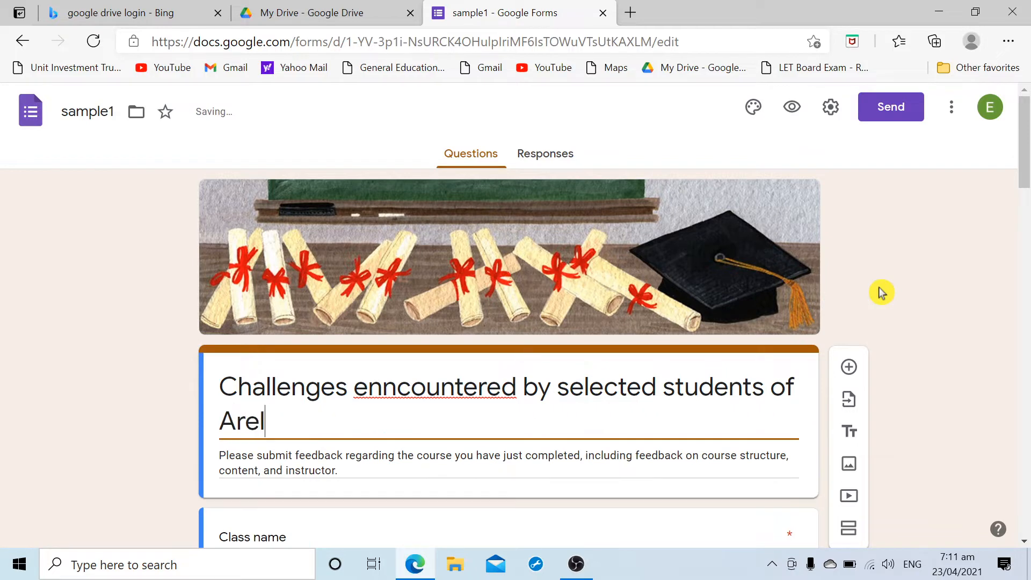
{"action": "type", "text": "lano Univer"}
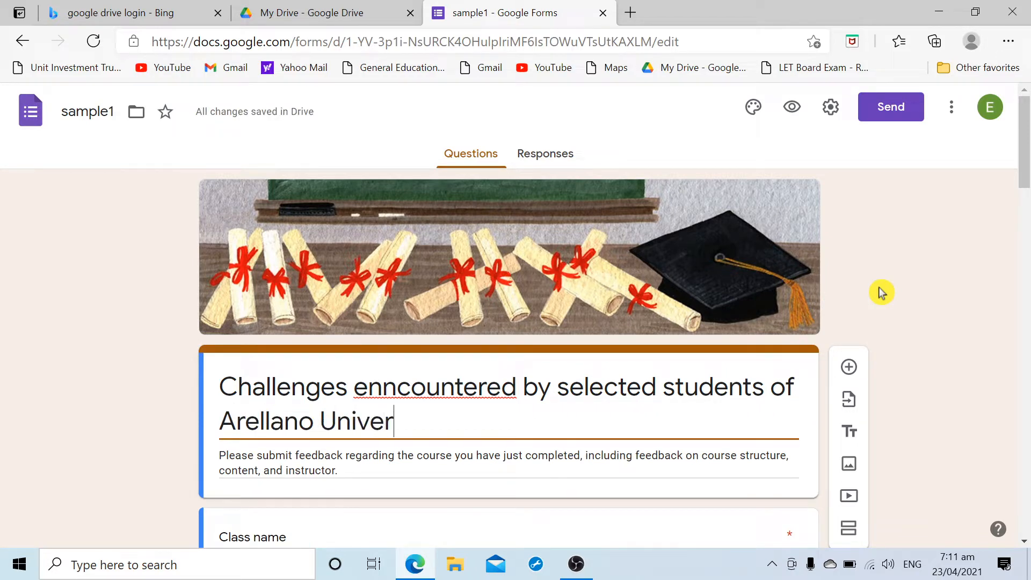
{"action": "type", "text": "sity"}
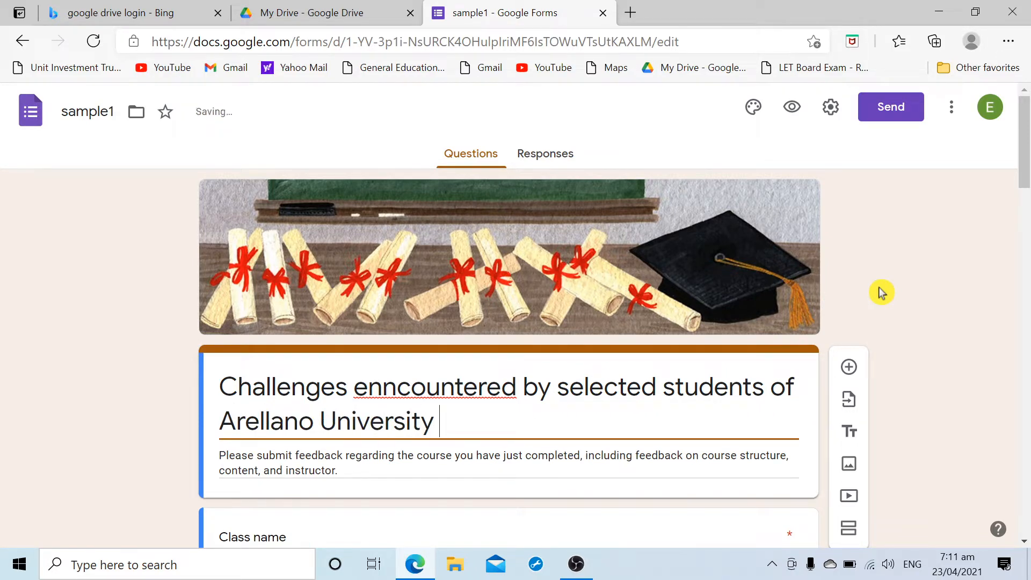
{"action": "type", "text": " during"}
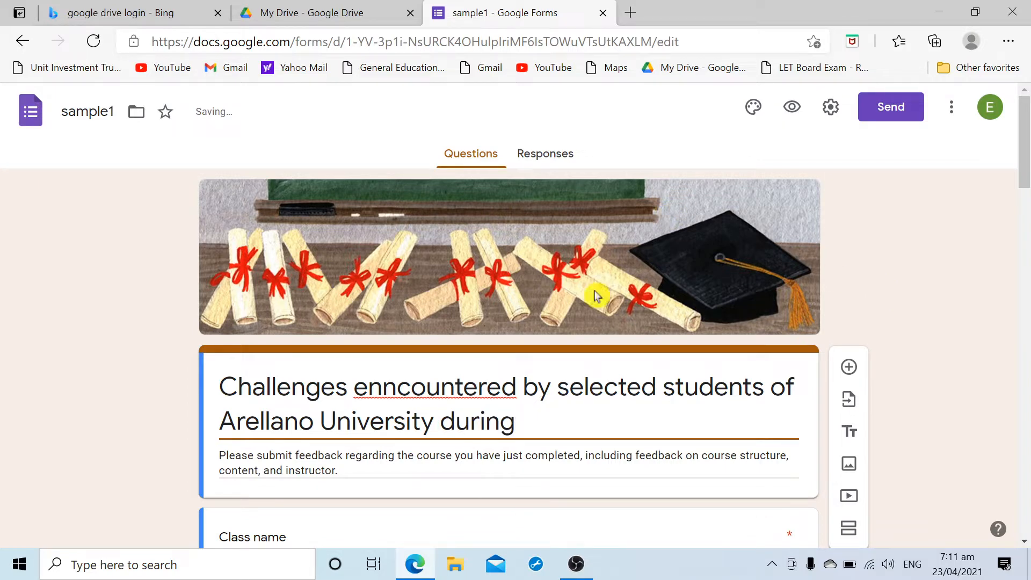
{"action": "key", "text": "BackSpace"}
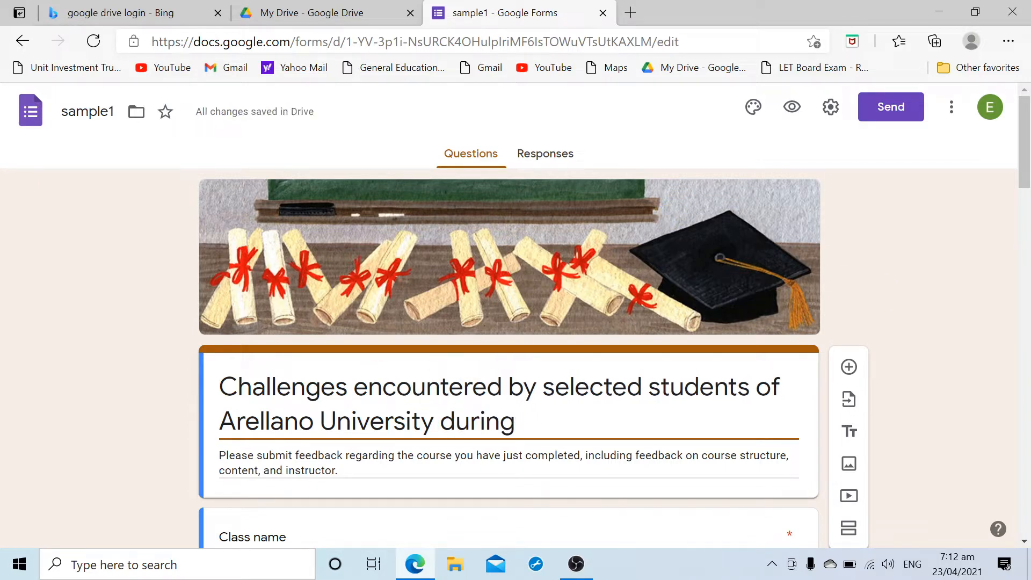
{"action": "key", "text": "ctrl+End"}
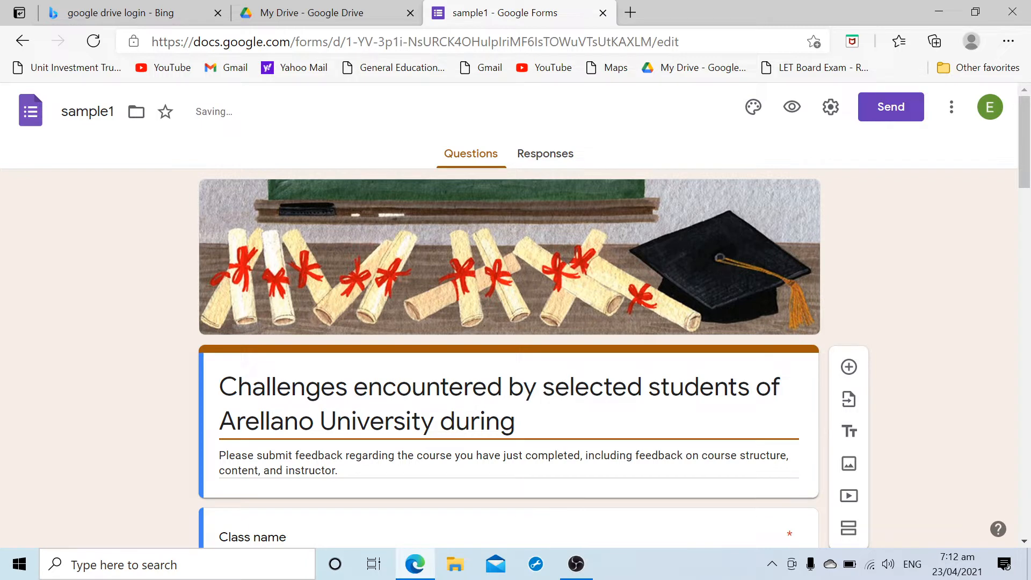
{"action": "type", "text": "onine "}
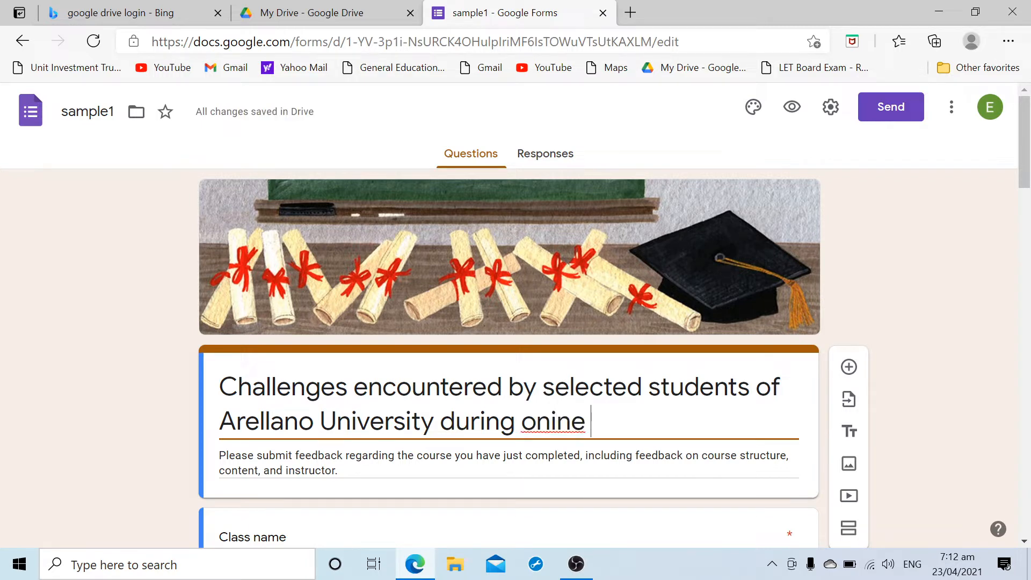
{"action": "type", "text": "learning "}
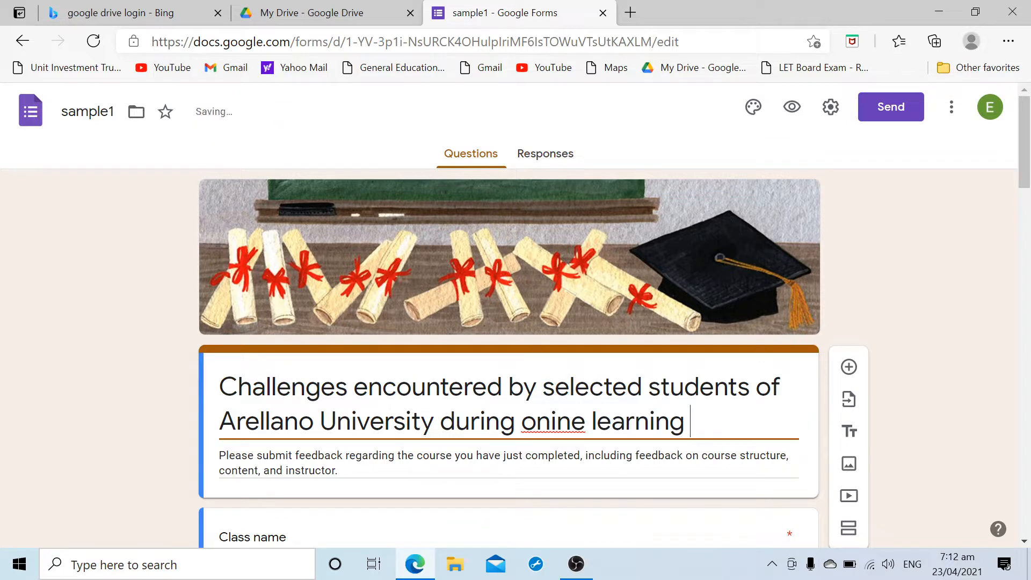
{"action": "type", "text": "l"}
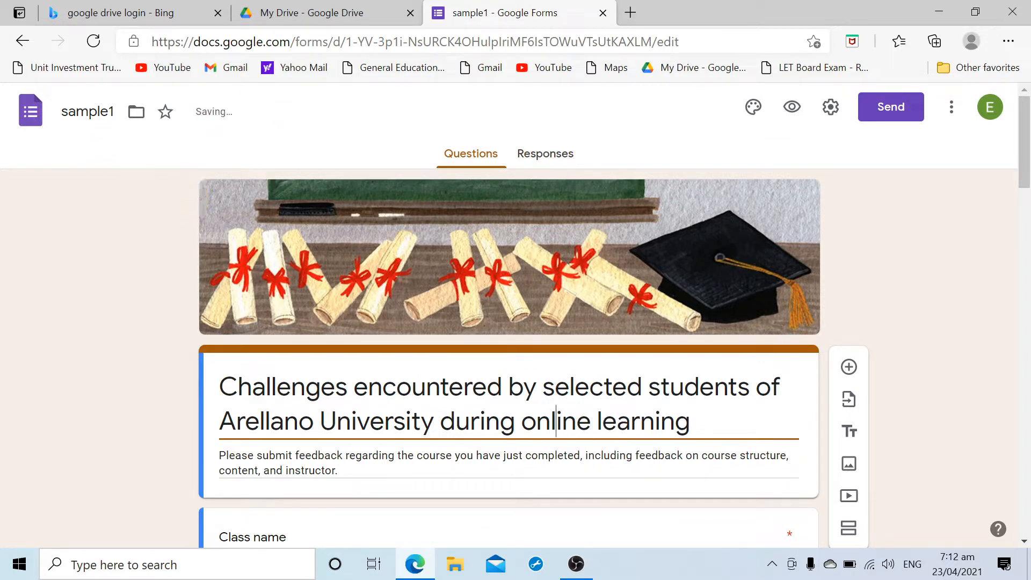
{"action": "left_click", "coordinate": [98, 111]}
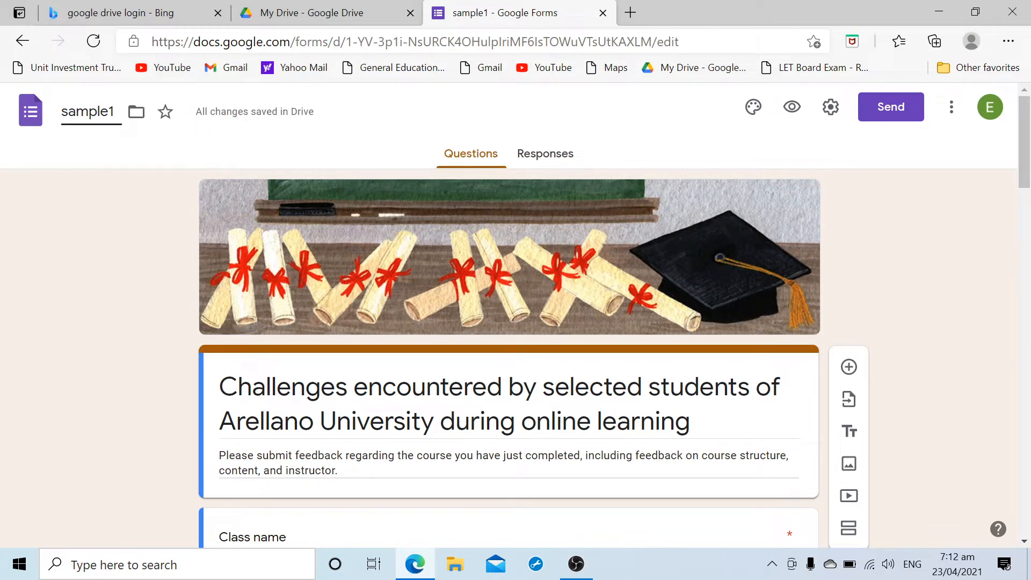
{"action": "left_click", "coordinate": [258, 391]}
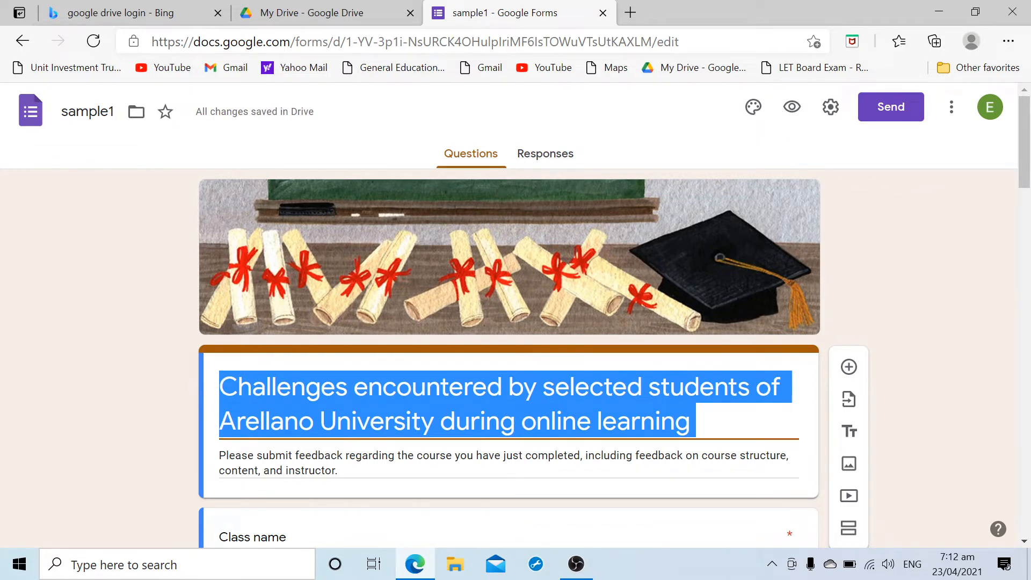
{"action": "scroll", "coordinate": [509, 304], "scroll_direction": "down", "scroll_amount": 1}
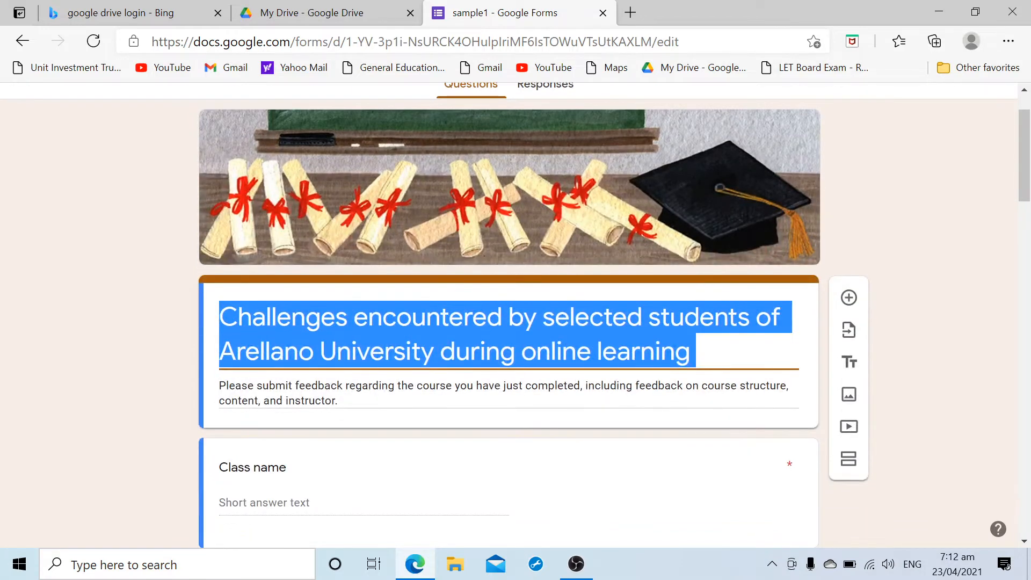
Replace the form description with "Please answer according to your experience during your online learning"
{"action": "scroll", "coordinate": [509, 304], "scroll_direction": "down", "scroll_amount": 1}
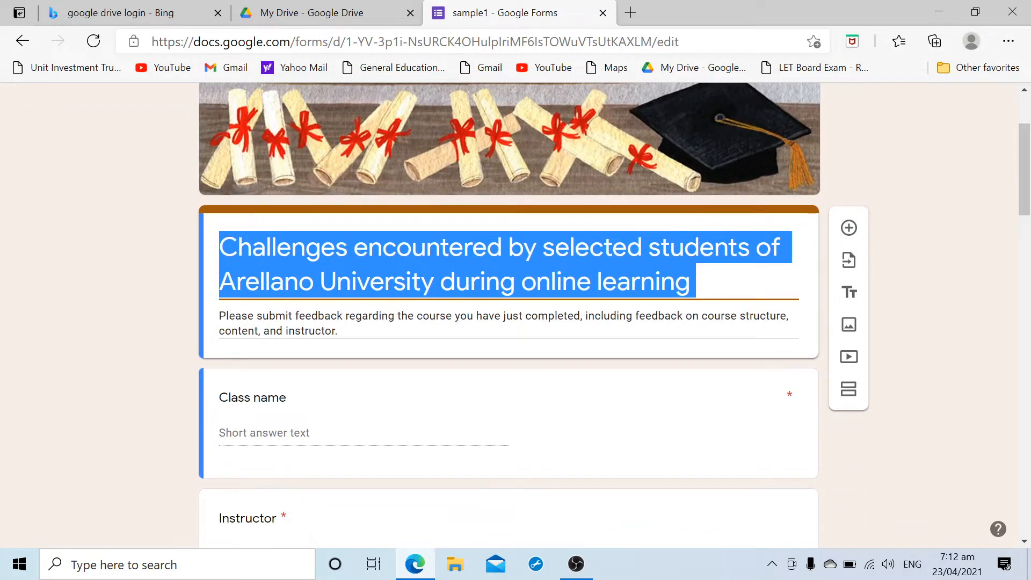
{"action": "left_click", "coordinate": [221, 321]}
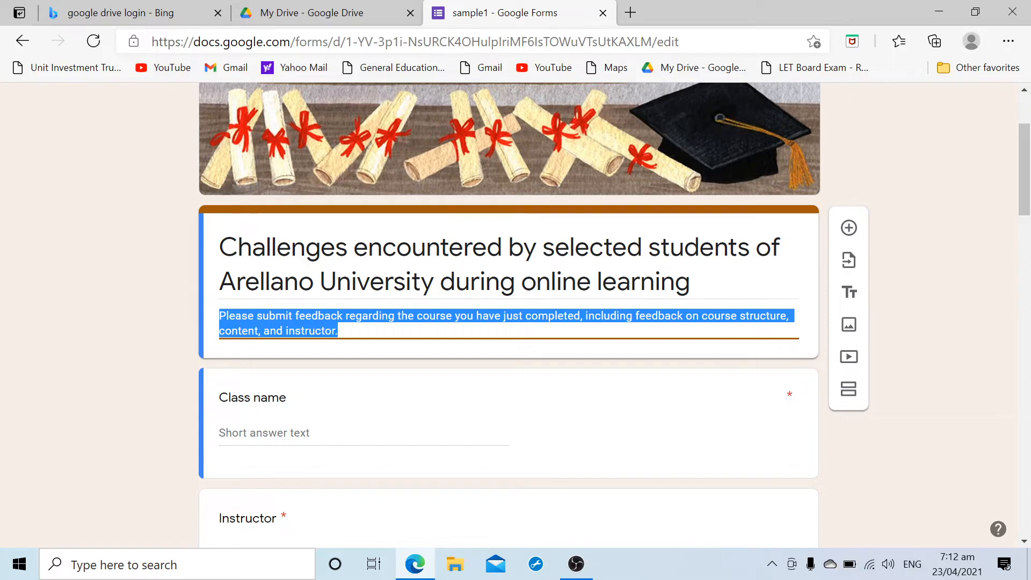
{"action": "type", "text": "Please"}
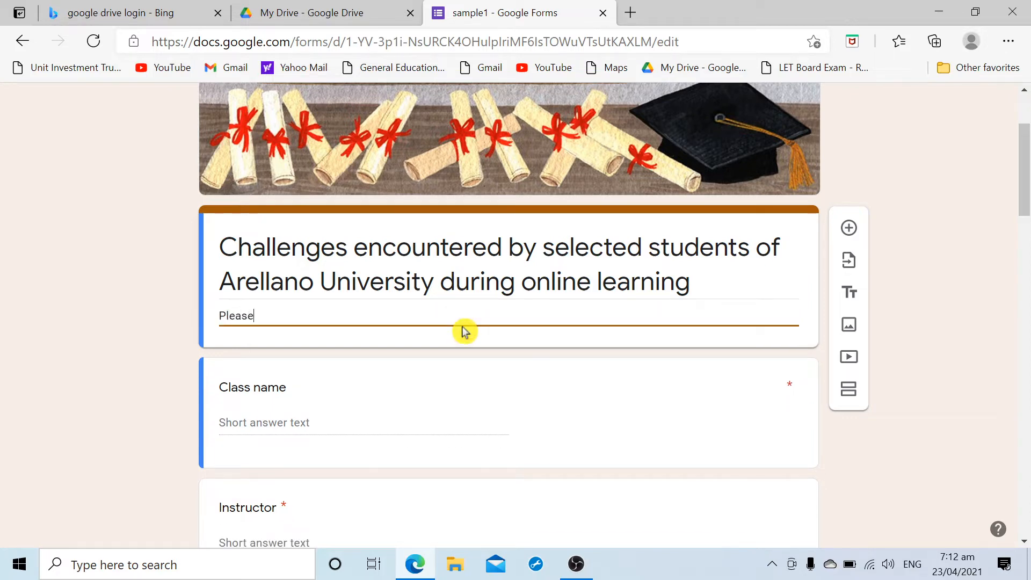
{"action": "type", "text": " answer according to you"}
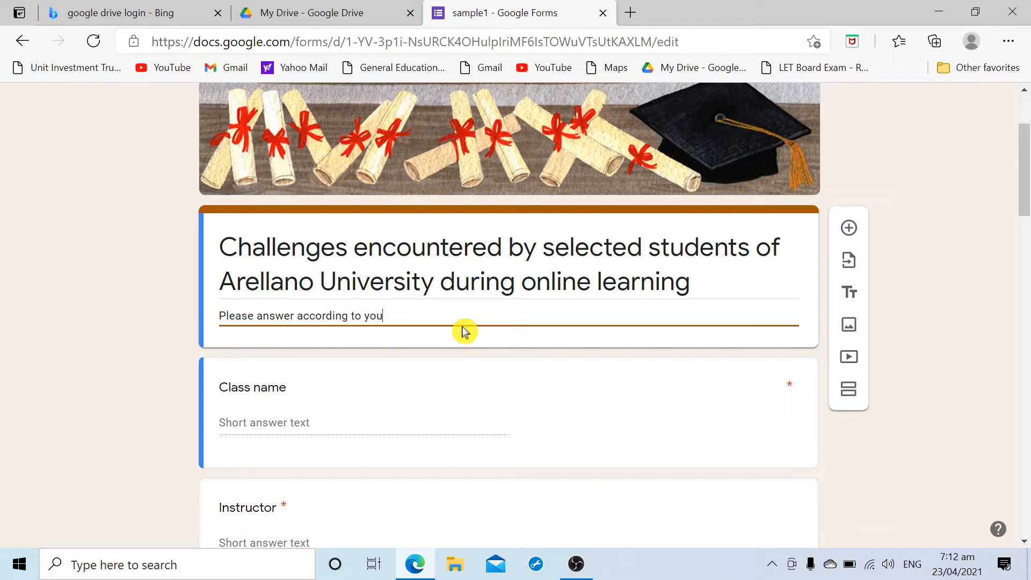
{"action": "type", "text": "r experience during the "}
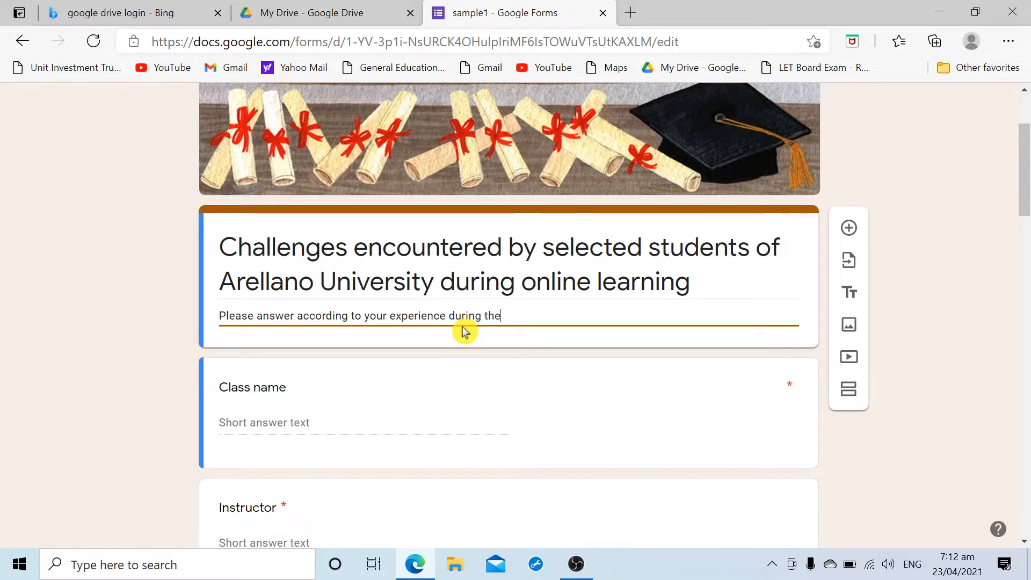
{"action": "type", "text": "on"}
{"action": "key", "text": "Left"}
{"action": "key", "text": "Left"}
{"action": "key", "text": "Left"}
{"action": "key", "text": "Left"}
{"action": "key", "text": "BackSpace"}
{"action": "key", "text": "BackSpace"}
{"action": "key", "text": "BackSpace"}
{"action": "type", "text": "your"}
{"action": "type", "text": "ea"}
{"action": "type", "text": "g"}
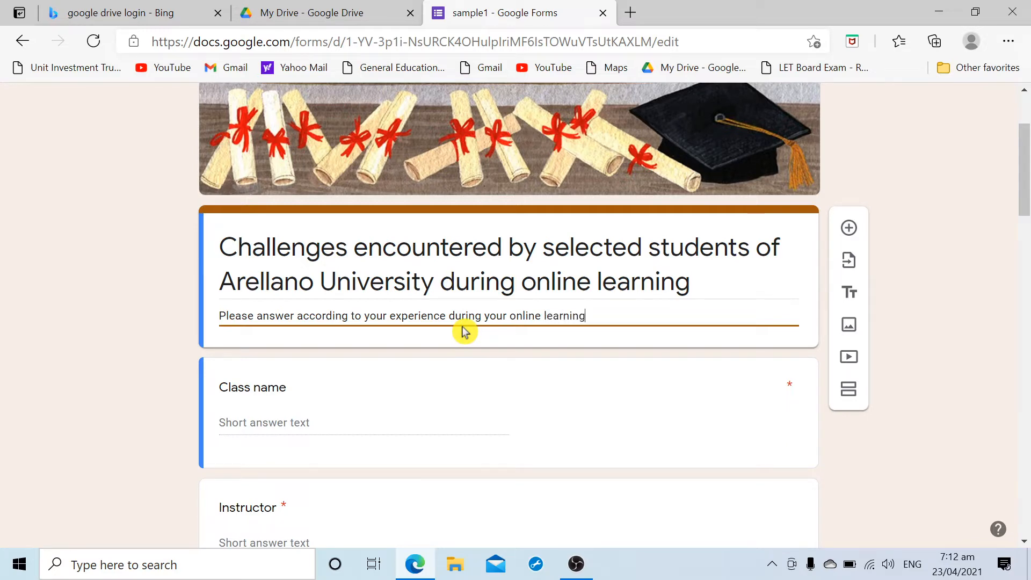
Rename the "Class name" question to "Name"
{"action": "scroll", "coordinate": [470, 365], "scroll_direction": "down", "scroll_amount": 1}
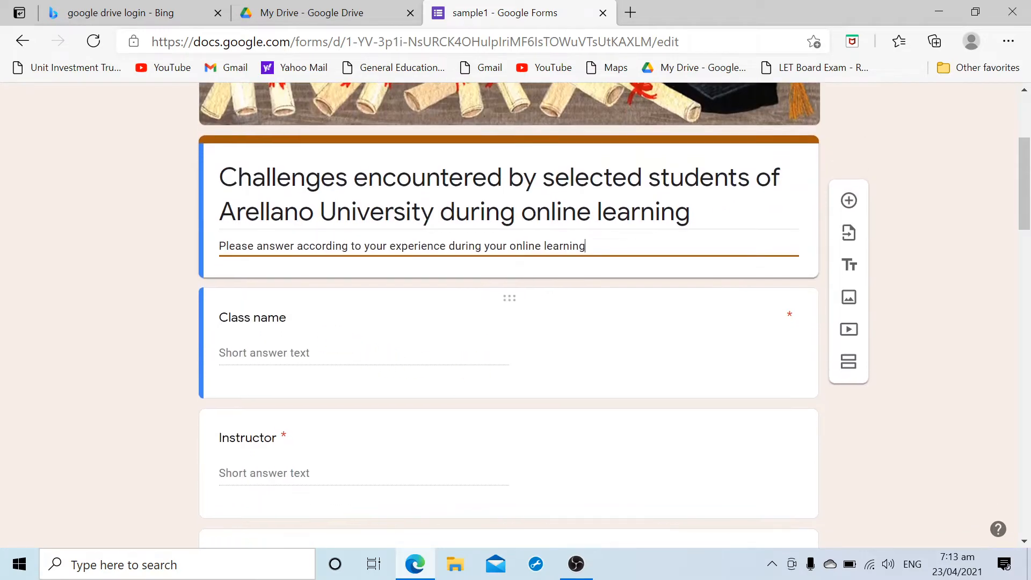
{"action": "scroll", "coordinate": [394, 327], "scroll_direction": "down", "scroll_amount": 1}
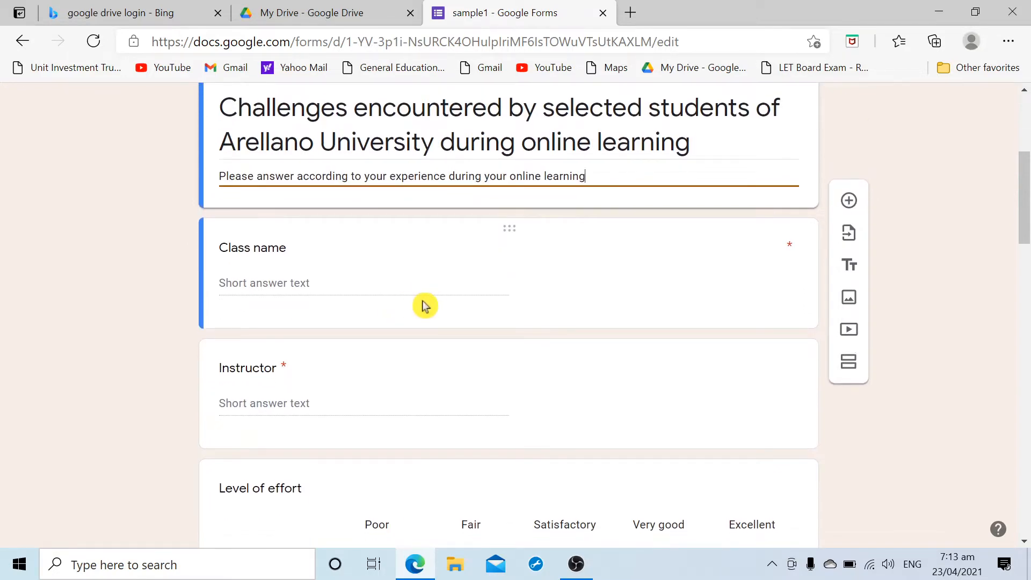
{"action": "scroll", "coordinate": [551, 319], "scroll_direction": "down", "scroll_amount": 1}
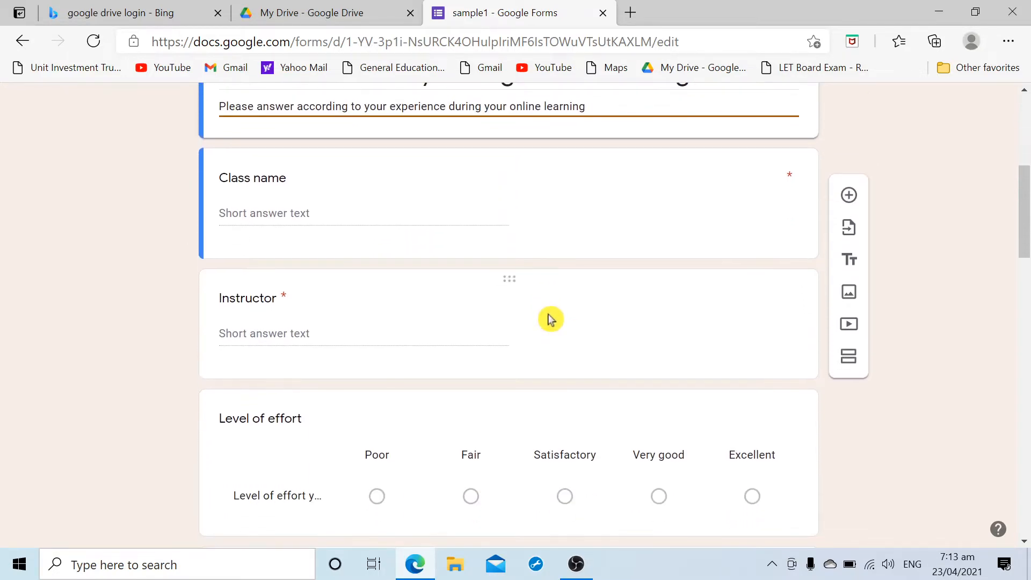
{"action": "scroll", "coordinate": [551, 319], "scroll_direction": "down", "scroll_amount": 2}
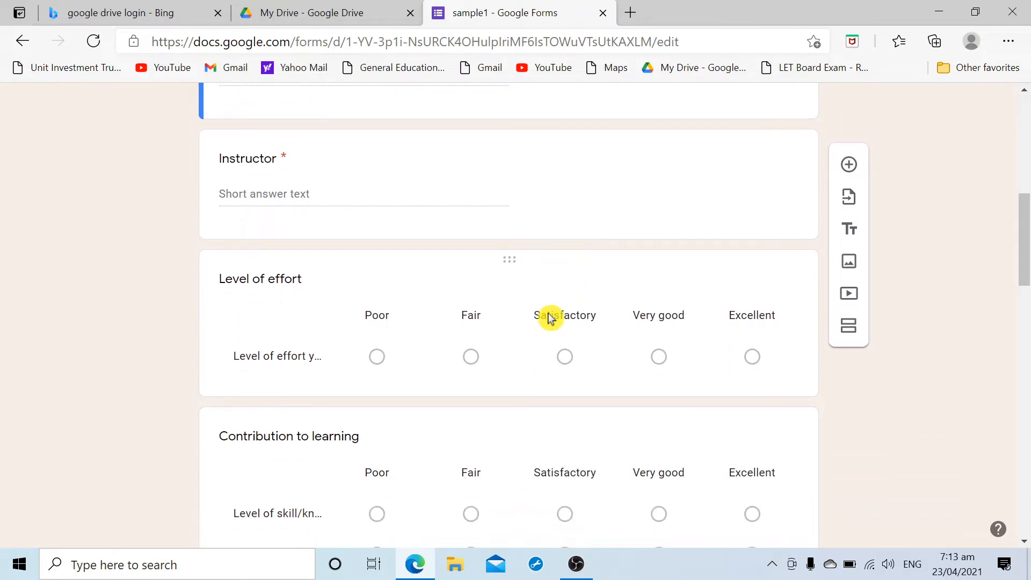
{"action": "scroll", "coordinate": [551, 319], "scroll_direction": "up", "scroll_amount": 3}
{"action": "scroll", "coordinate": [550, 320], "scroll_direction": "up", "scroll_amount": 1}
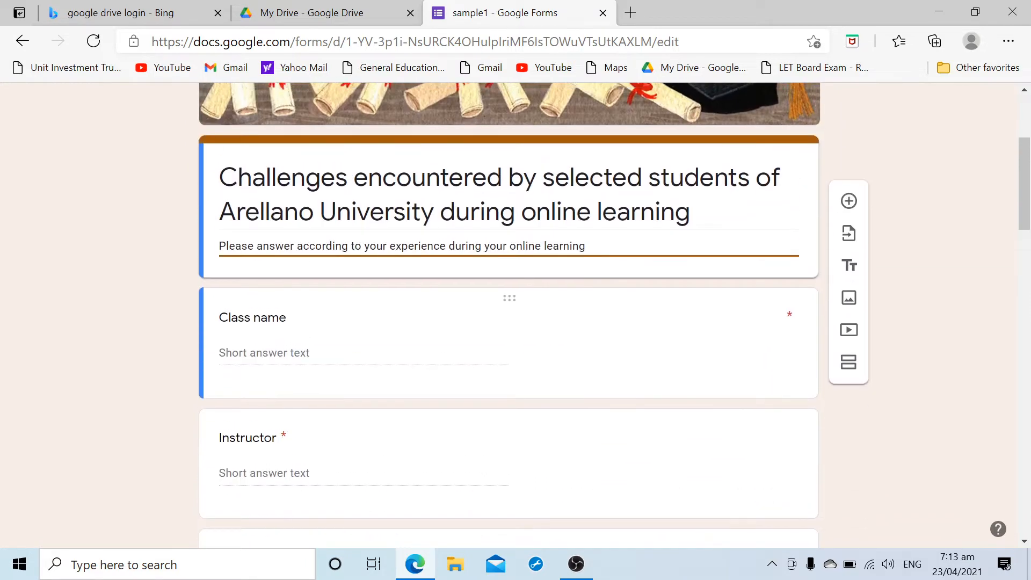
{"action": "scroll", "coordinate": [551, 320], "scroll_direction": "down", "scroll_amount": 1}
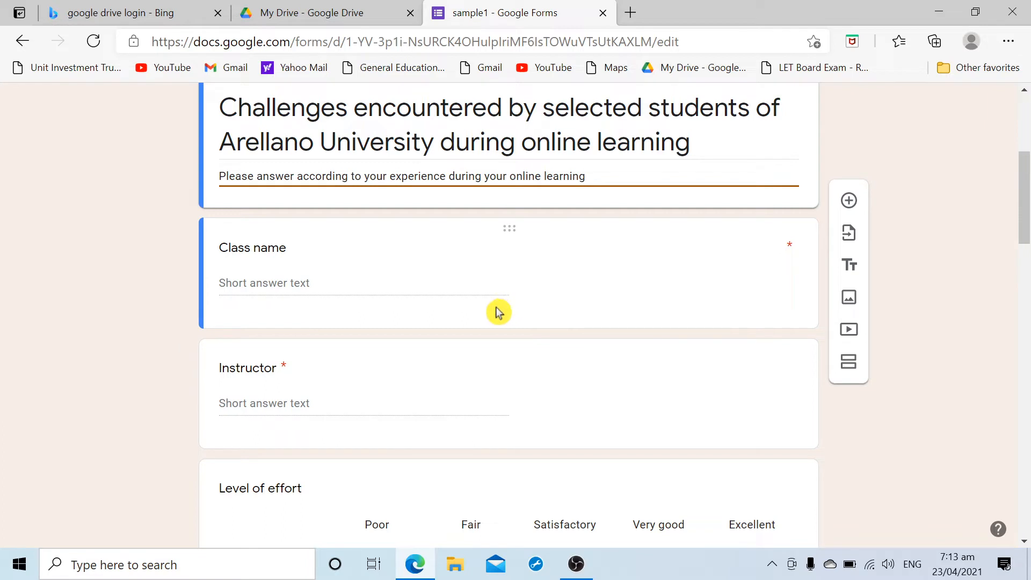
{"action": "left_click", "coordinate": [267, 250]}
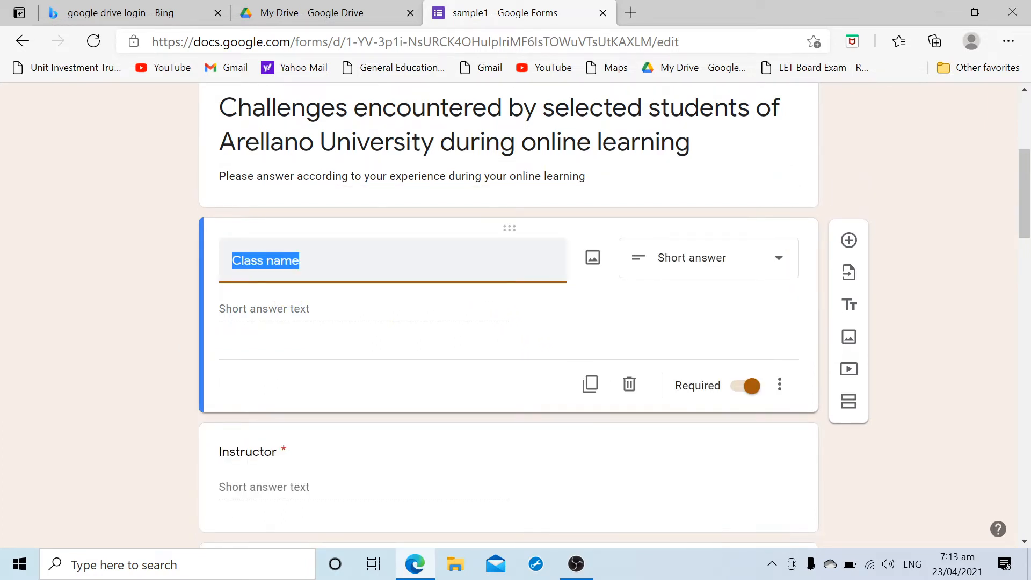
{"action": "type", "text": "Name"}
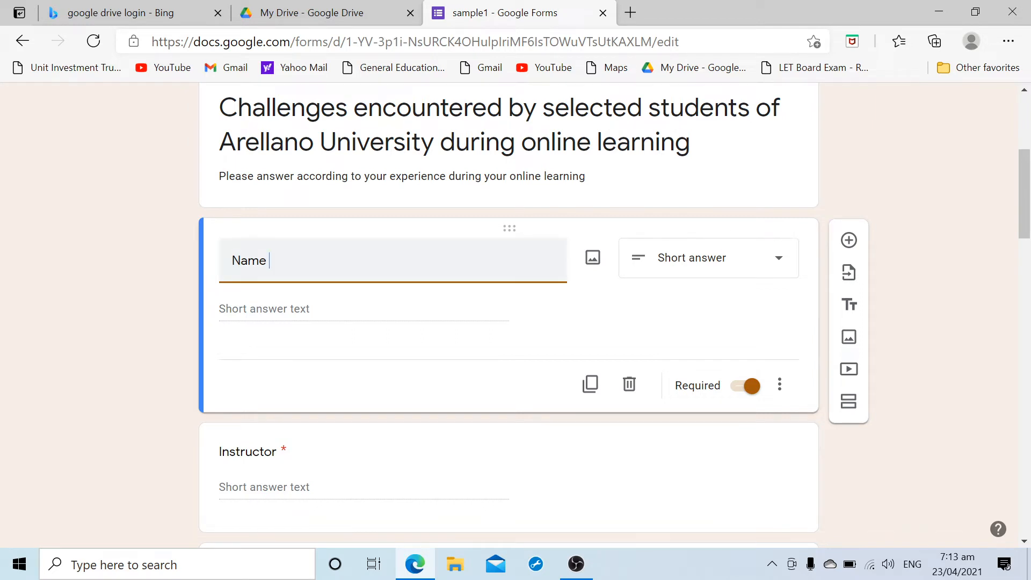
{"action": "left_click", "coordinate": [375, 309]}
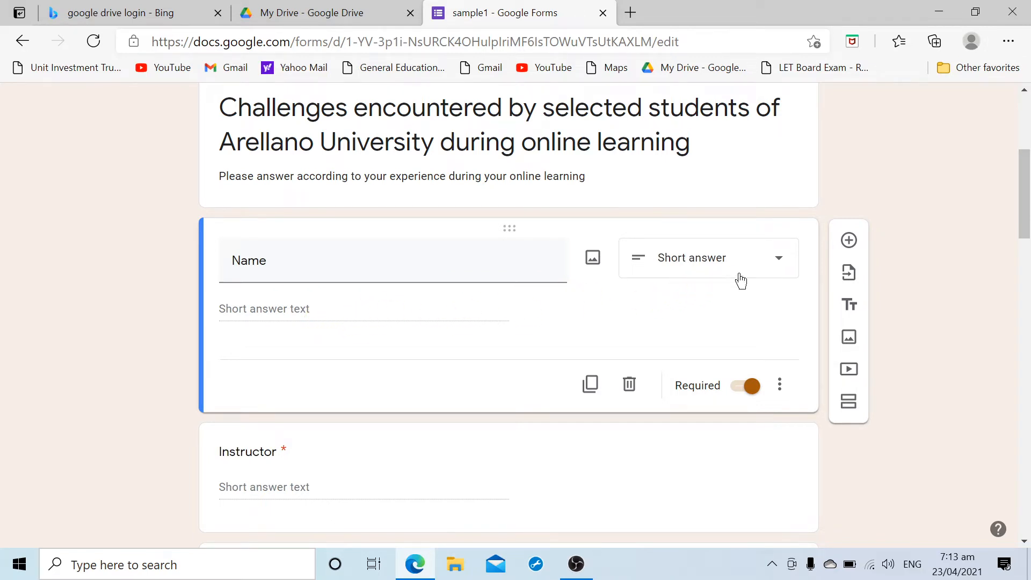
Look through the answer types available for the Name question without changing the selected one
{"action": "left_click", "coordinate": [770, 264]}
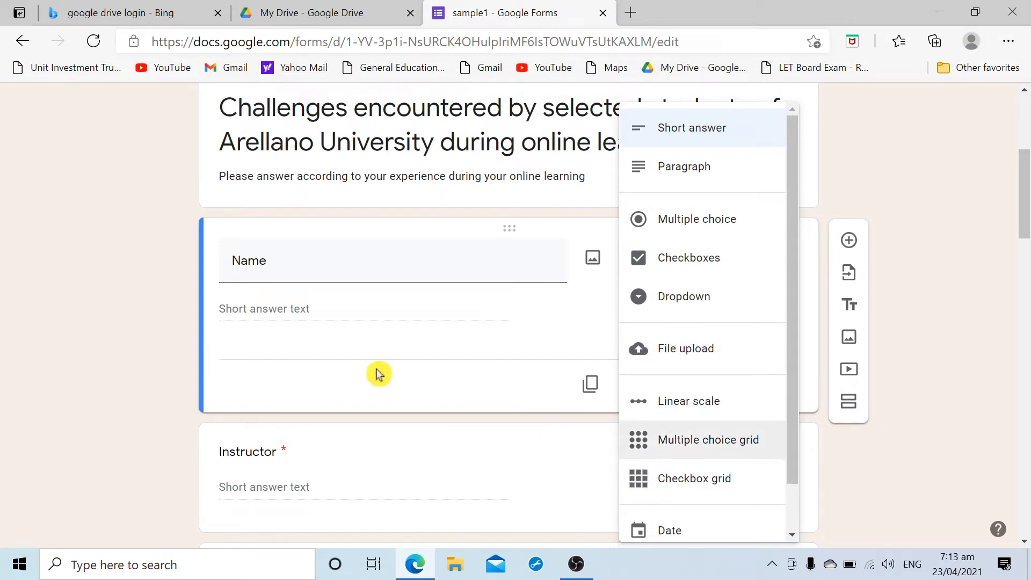
{"action": "left_click", "coordinate": [376, 310]}
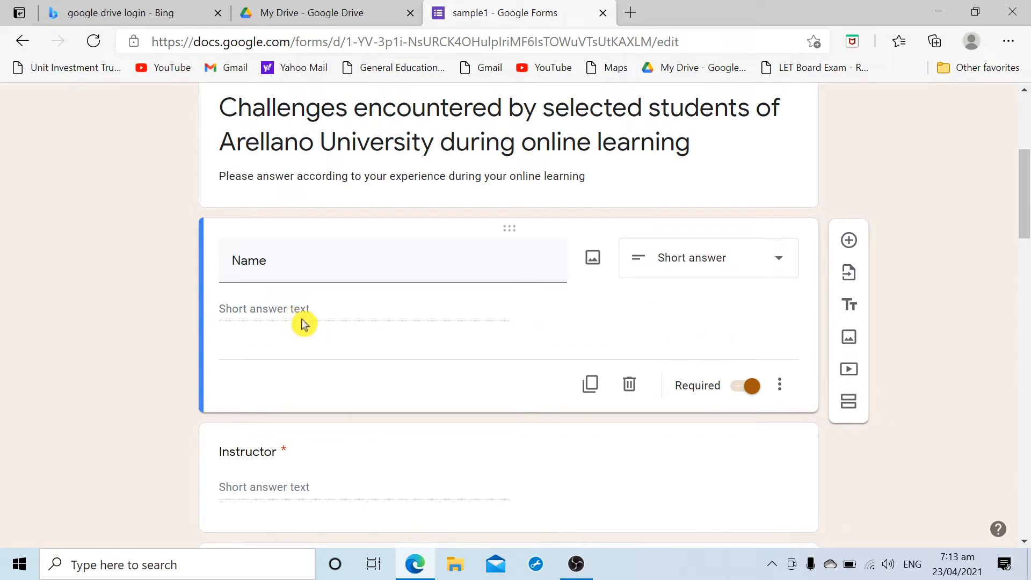
{"action": "left_click", "coordinate": [781, 266]}
{"action": "scroll", "coordinate": [748, 192], "scroll_direction": "up", "scroll_amount": 3}
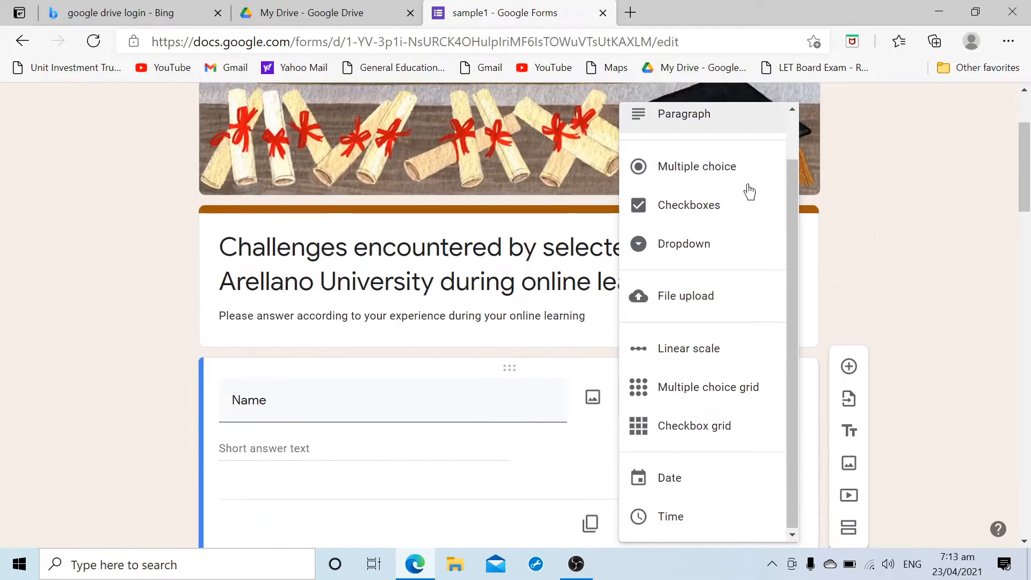
{"action": "scroll", "coordinate": [888, 244], "scroll_direction": "down", "scroll_amount": 4}
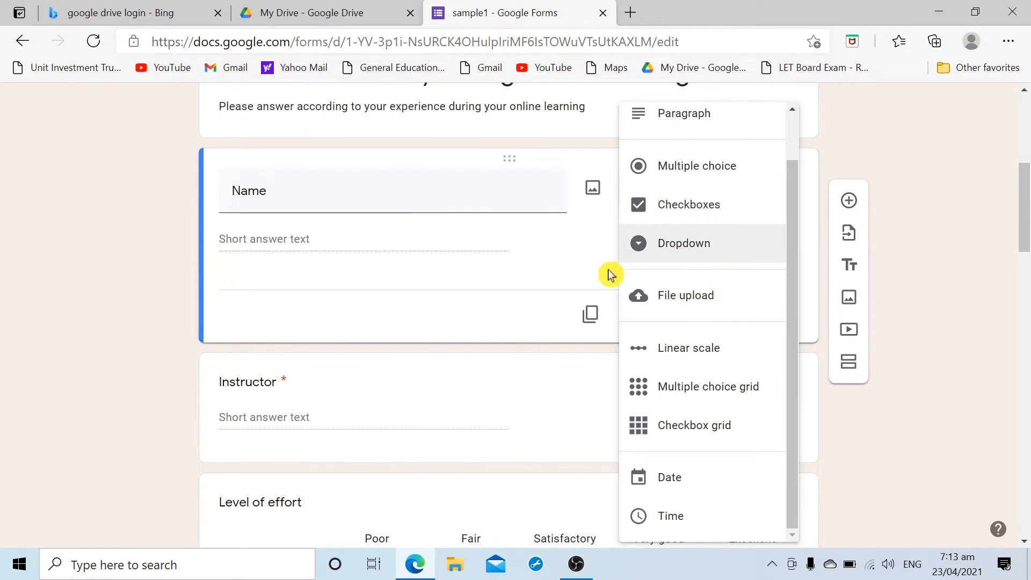
{"action": "left_click", "coordinate": [580, 269]}
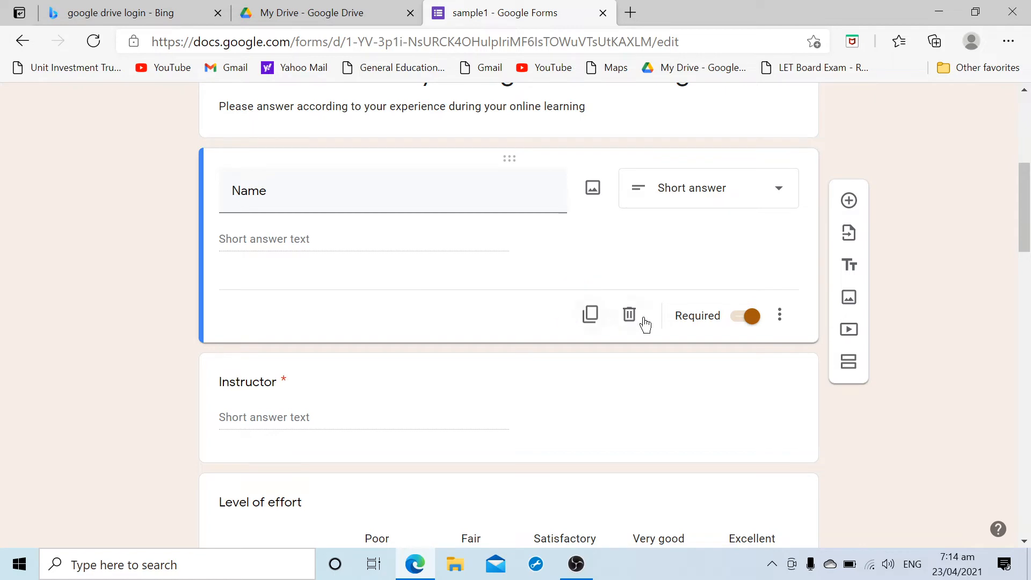
Make the Name question optional and check which additional settings it offers
{"action": "left_click", "coordinate": [743, 322]}
{"action": "left_click", "coordinate": [751, 321]}
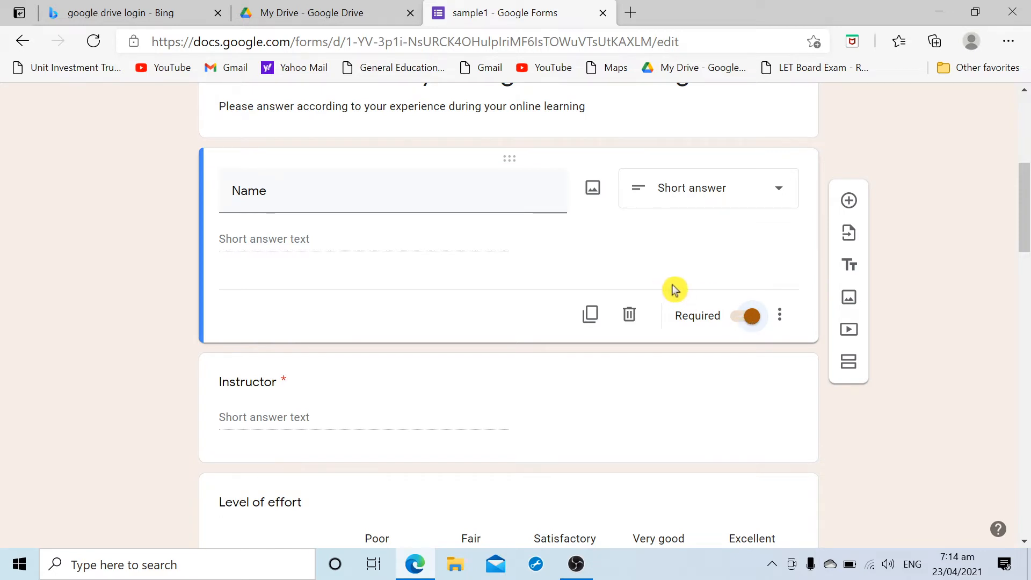
{"action": "left_click", "coordinate": [741, 321]}
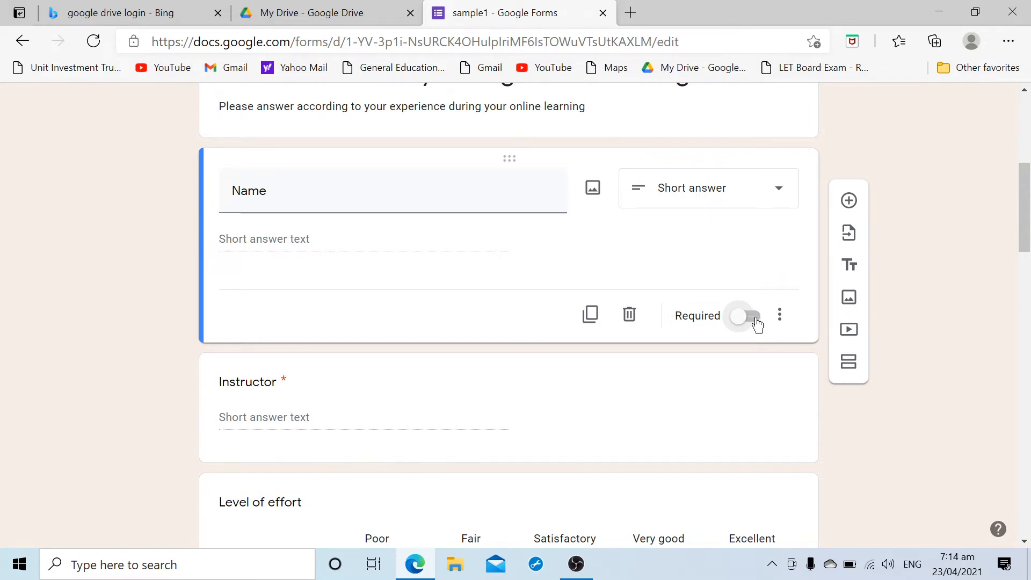
{"action": "left_click", "coordinate": [782, 320]}
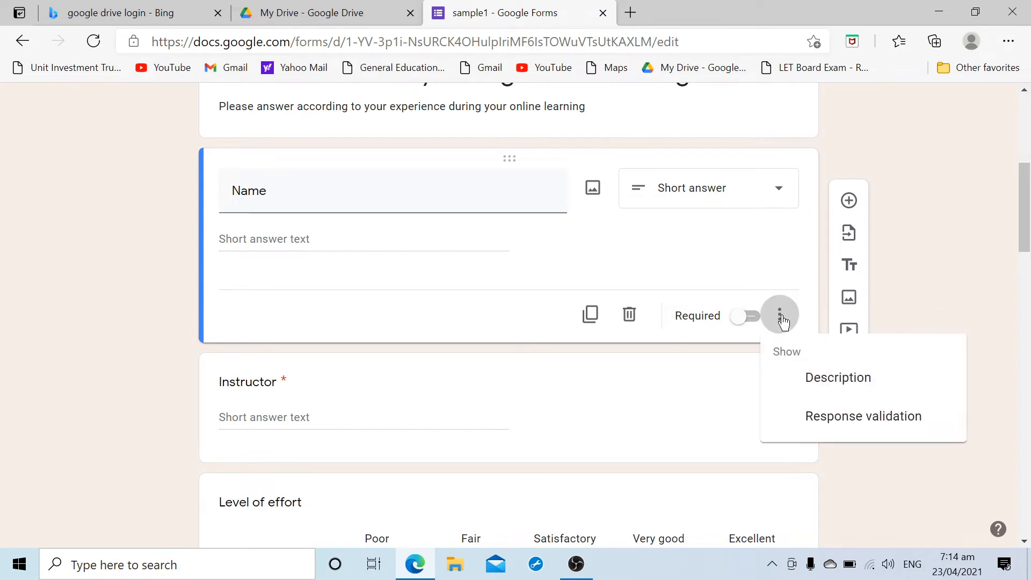
{"action": "left_click", "coordinate": [784, 320]}
{"action": "left_click", "coordinate": [964, 281]}
Rename the Instructor question to "Age" and change its answer type to Multiple choice
{"action": "scroll", "coordinate": [764, 339], "scroll_direction": "down", "scroll_amount": 1}
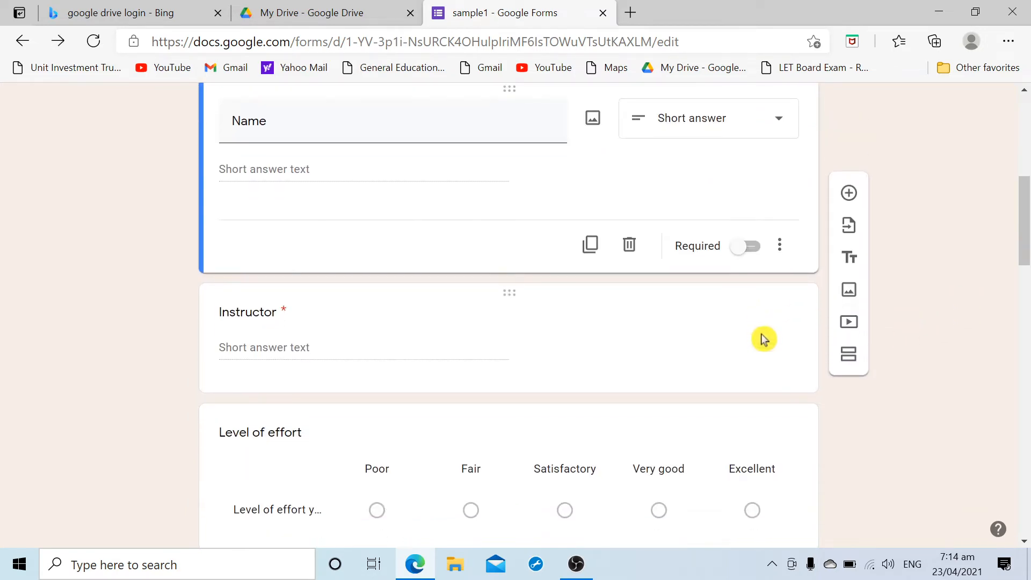
{"action": "scroll", "coordinate": [764, 340], "scroll_direction": "up", "scroll_amount": 1}
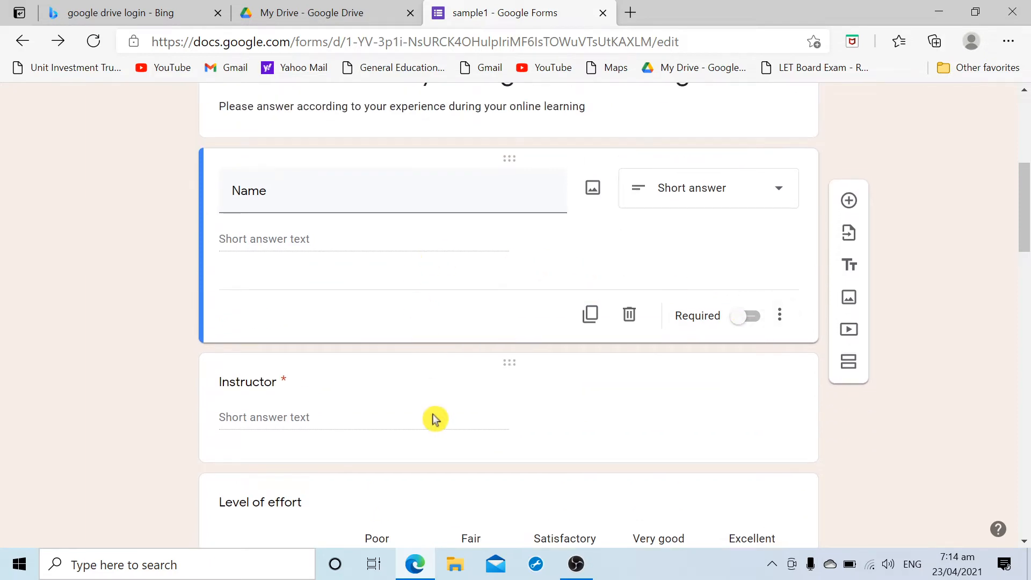
{"action": "scroll", "coordinate": [462, 402], "scroll_direction": "down", "scroll_amount": 1}
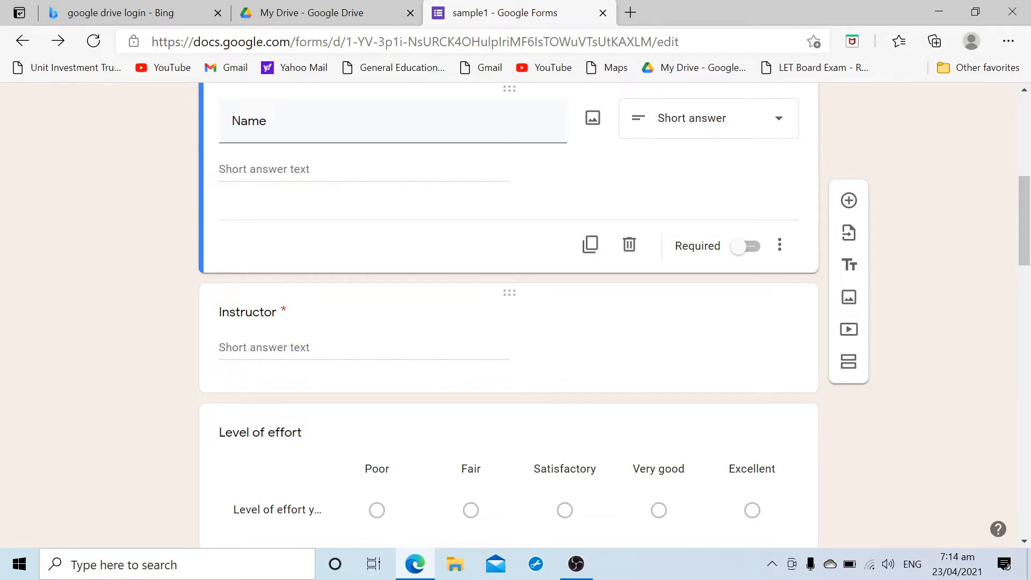
{"action": "left_click", "coordinate": [274, 317]}
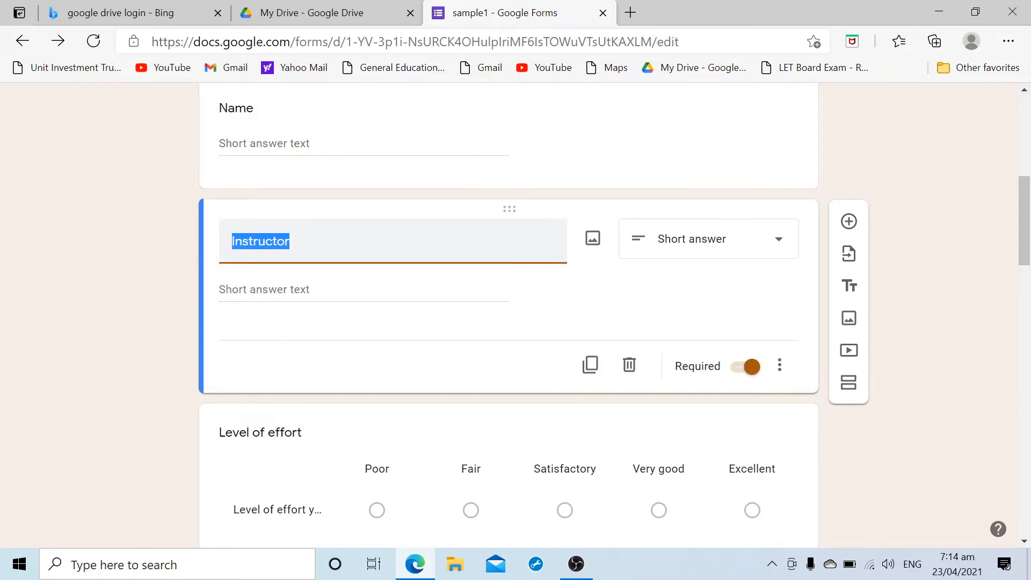
{"action": "scroll", "coordinate": [315, 260], "scroll_direction": "up", "scroll_amount": 3}
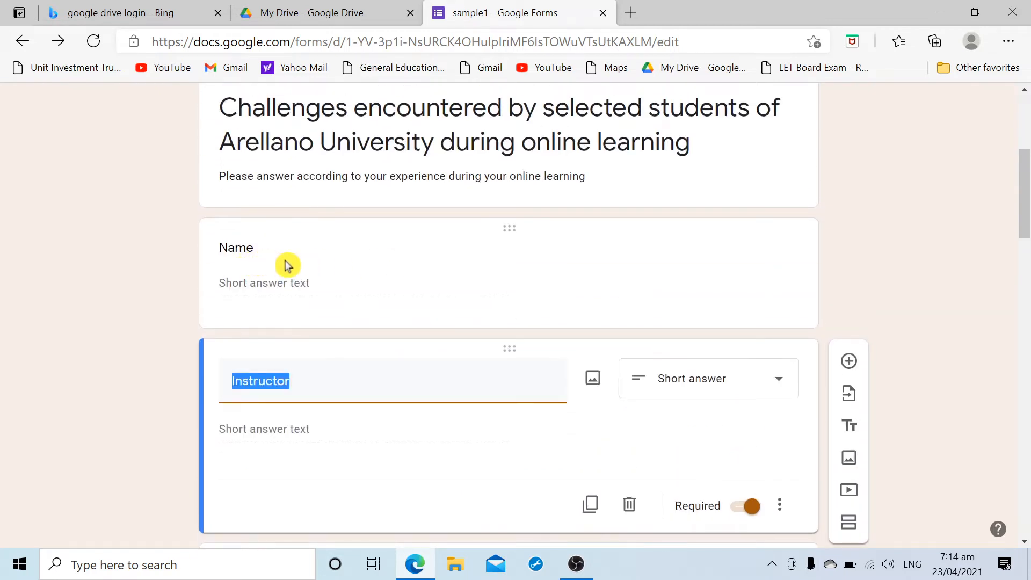
{"action": "type", "text": "Age"}
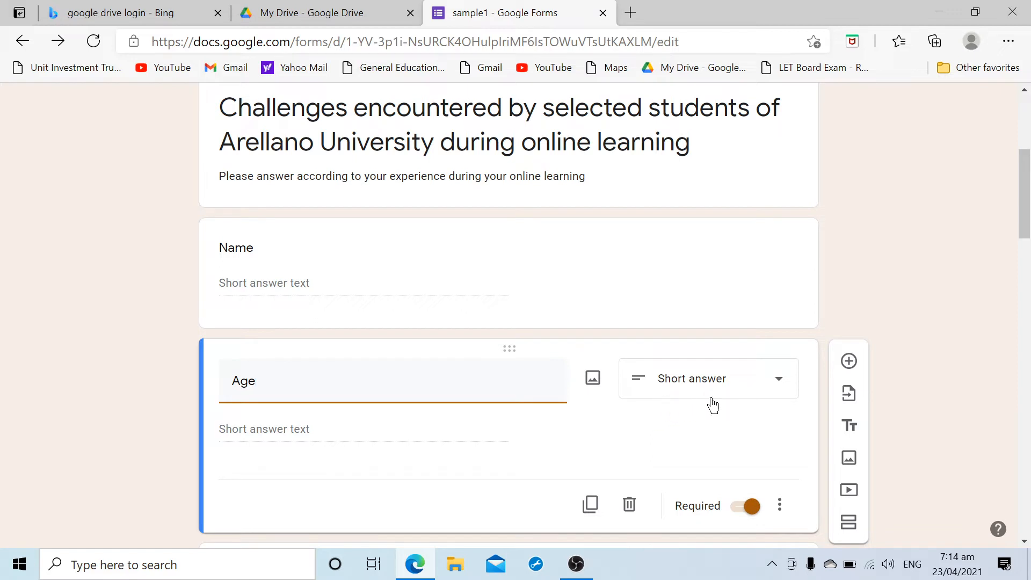
{"action": "left_click", "coordinate": [773, 388]}
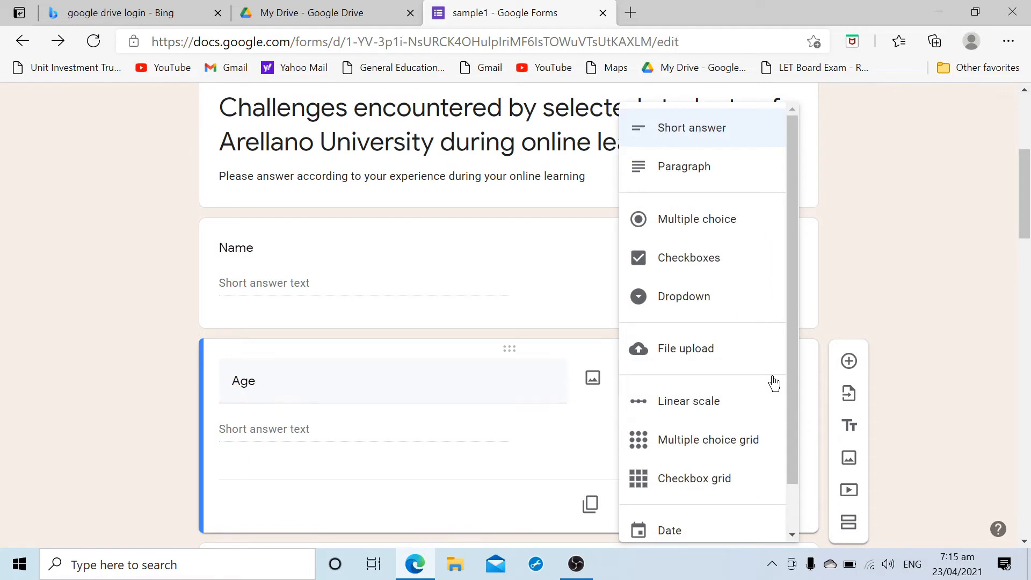
{"action": "left_click", "coordinate": [743, 232]}
{"action": "scroll", "coordinate": [681, 340], "scroll_direction": "down", "scroll_amount": 1}
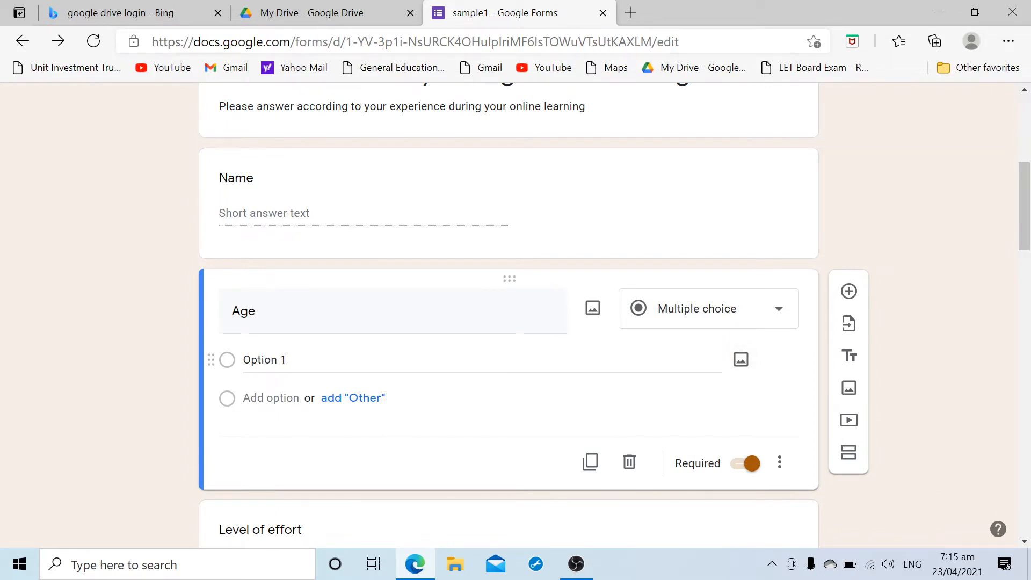
Set the Age question's first option to "18 - below" and add a second option under it
{"action": "scroll", "coordinate": [421, 340], "scroll_direction": "down", "scroll_amount": 1}
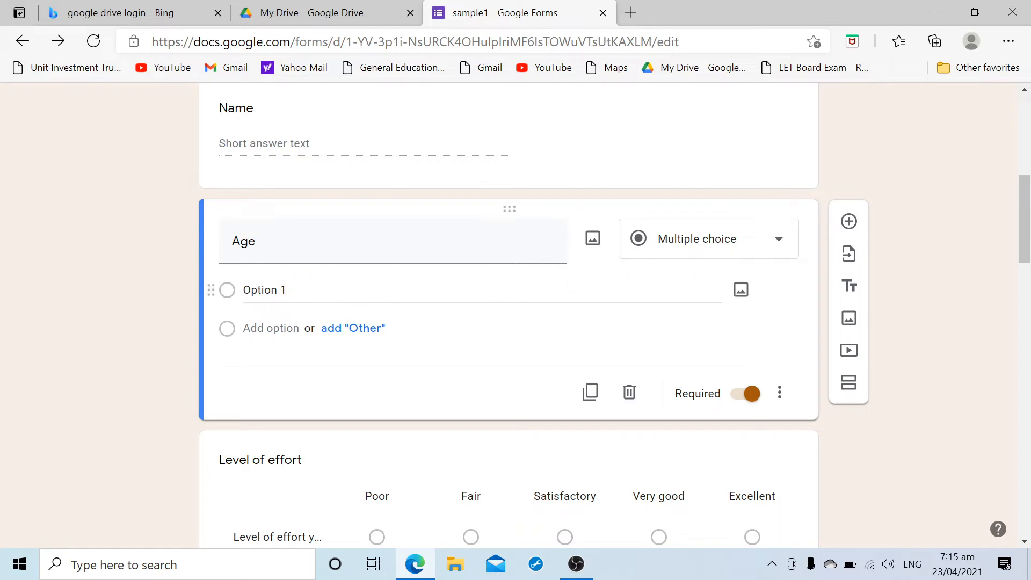
{"action": "left_click", "coordinate": [265, 290]}
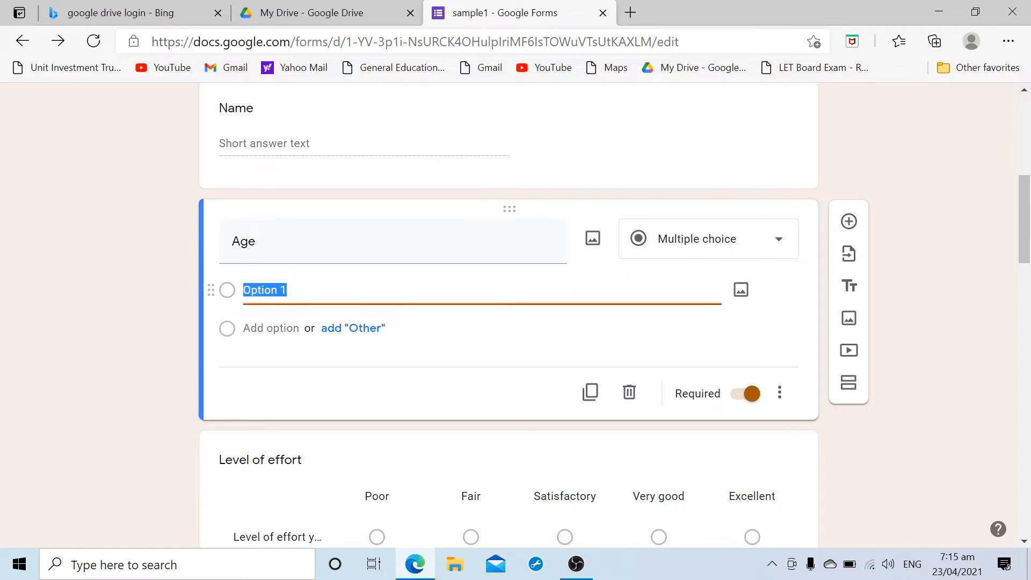
{"action": "type", "text": "18 - "}
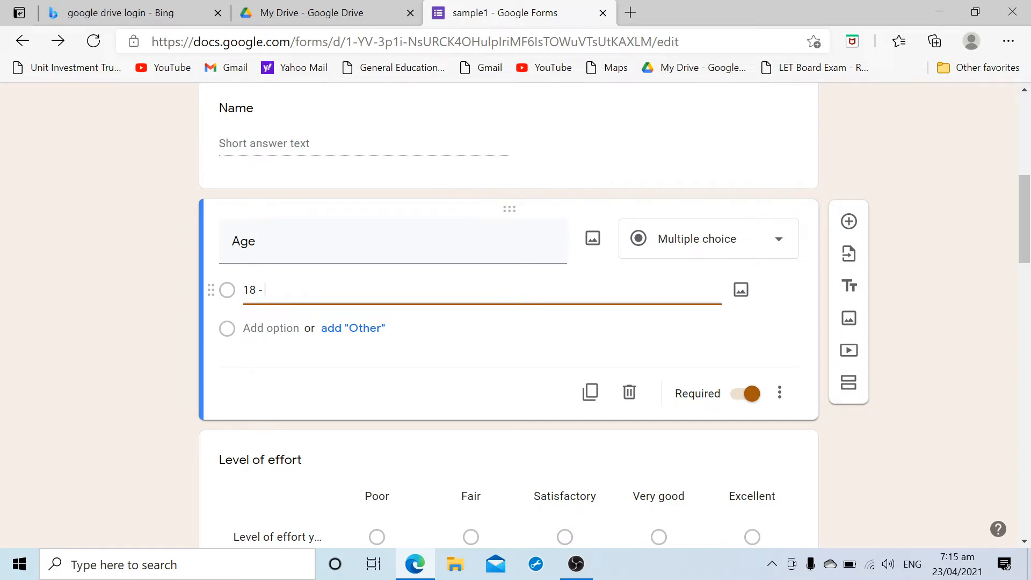
{"action": "type", "text": "below"}
{"action": "key", "text": "Return"}
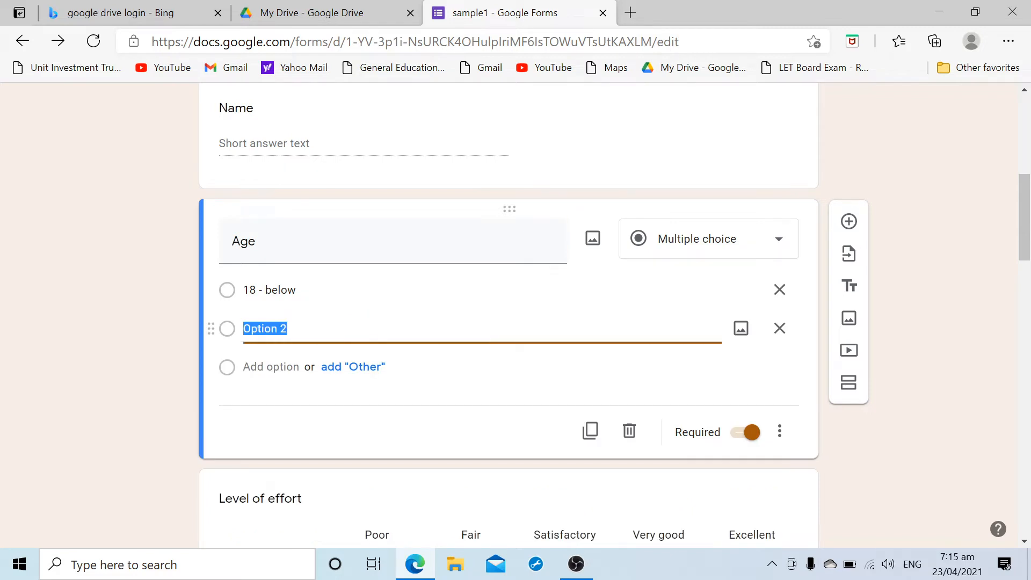
Set the Age question's second option to "19-21"
{"action": "type", "text": "19"}
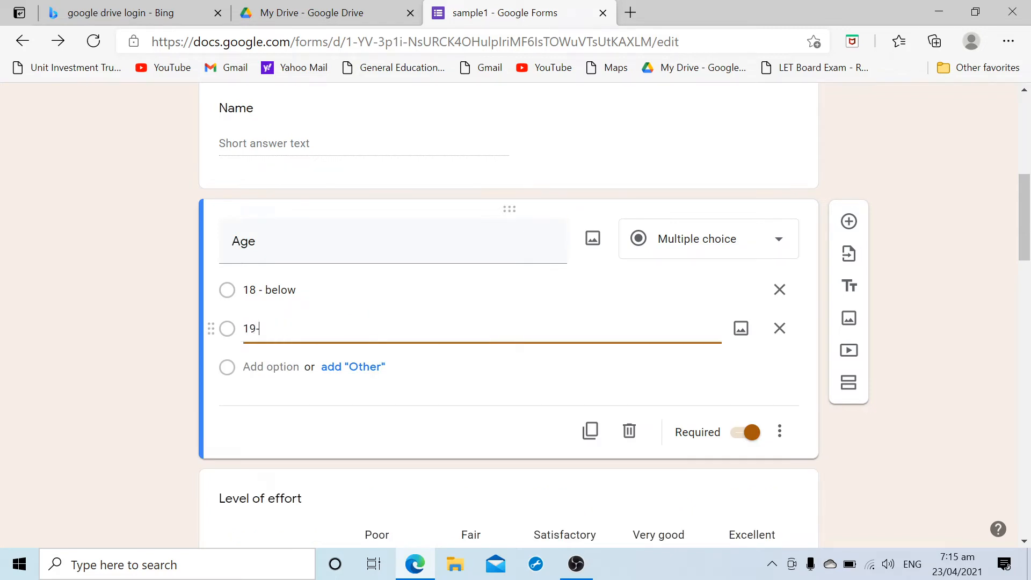
{"action": "type", "text": "-21"}
Look through the remaining template questions below Age, from Level of effort to the one on why the course was chosen
{"action": "scroll", "coordinate": [348, 334], "scroll_direction": "down", "scroll_amount": 1}
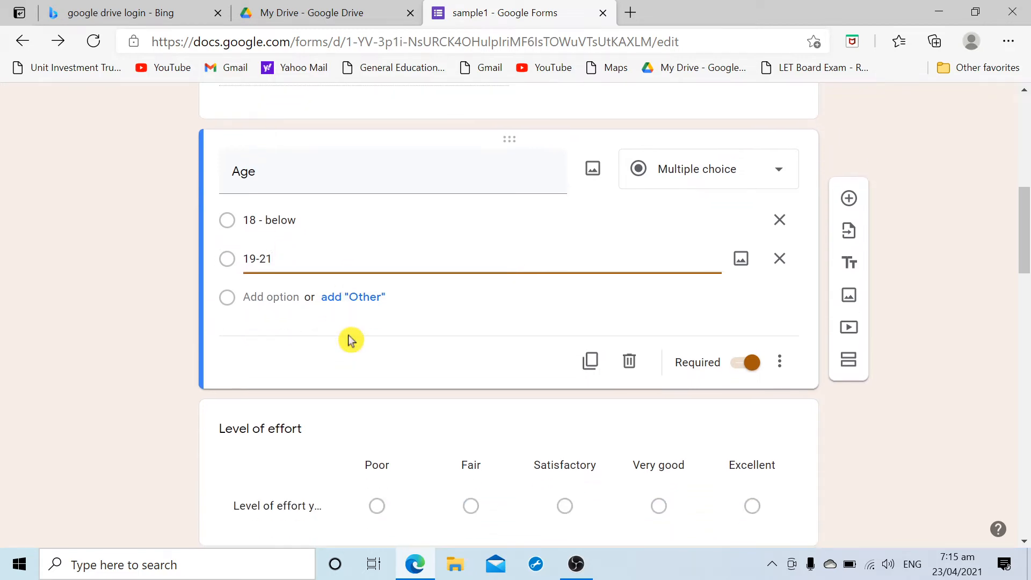
{"action": "scroll", "coordinate": [348, 334], "scroll_direction": "down", "scroll_amount": 1}
{"action": "scroll", "coordinate": [348, 335], "scroll_direction": "down", "scroll_amount": 1}
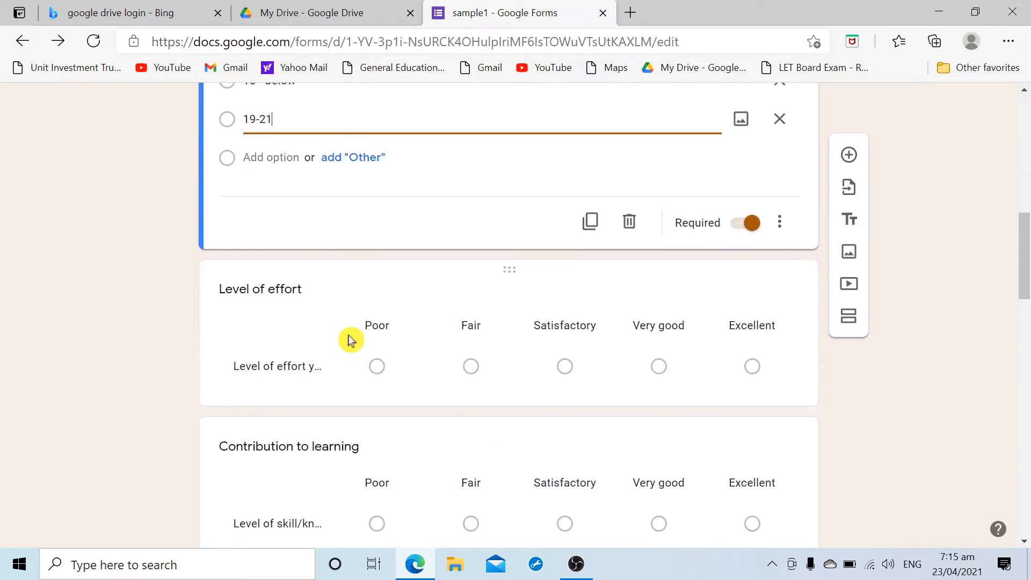
{"action": "scroll", "coordinate": [357, 342], "scroll_direction": "down", "scroll_amount": 1}
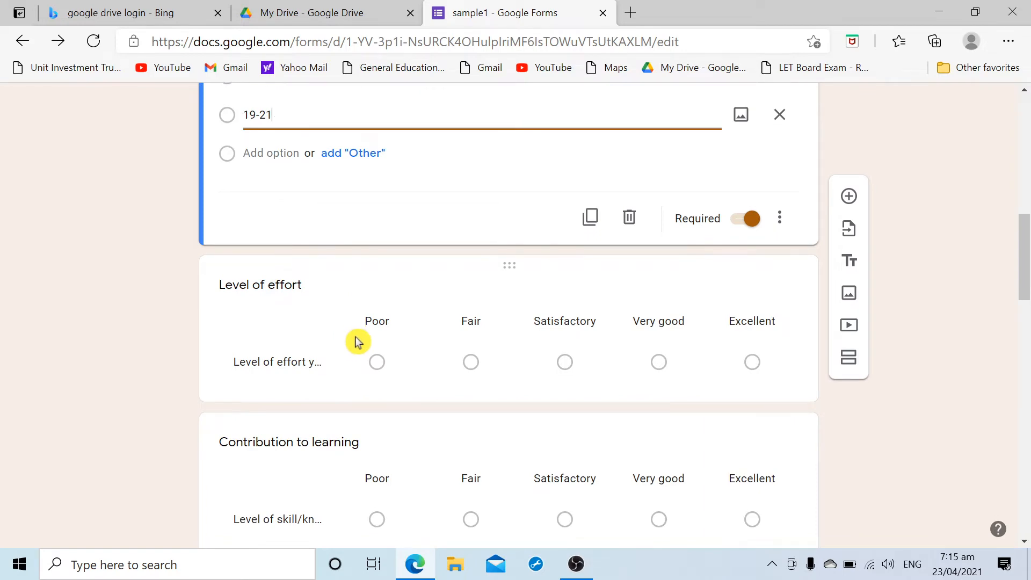
{"action": "scroll", "coordinate": [398, 350], "scroll_direction": "up", "scroll_amount": 2}
{"action": "scroll", "coordinate": [397, 347], "scroll_direction": "down", "scroll_amount": 2}
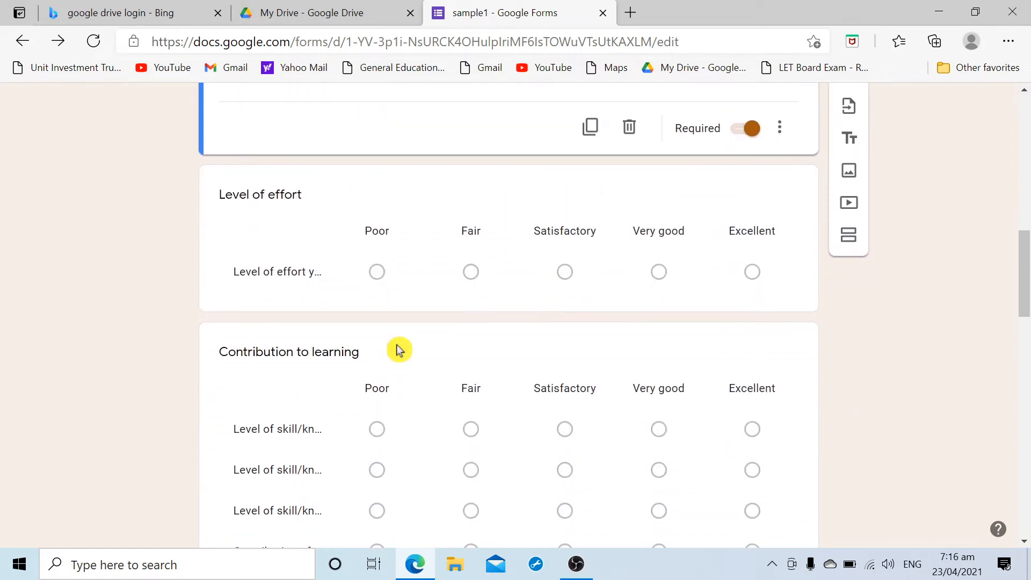
{"action": "scroll", "coordinate": [397, 346], "scroll_direction": "up", "scroll_amount": 2}
{"action": "scroll", "coordinate": [398, 347], "scroll_direction": "down", "scroll_amount": 3}
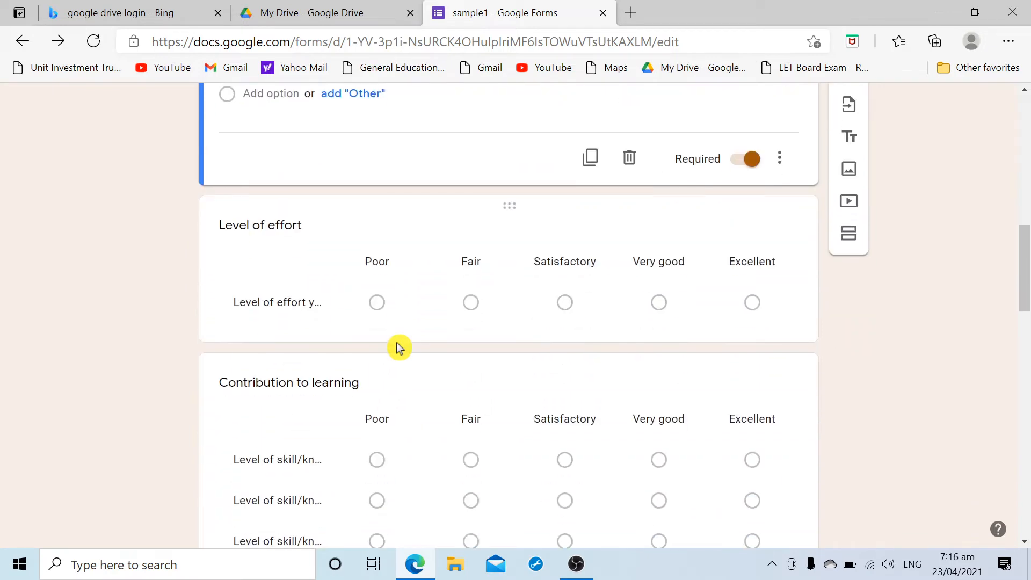
{"action": "scroll", "coordinate": [460, 269], "scroll_direction": "down", "scroll_amount": 2}
{"action": "scroll", "coordinate": [463, 292], "scroll_direction": "down", "scroll_amount": 12}
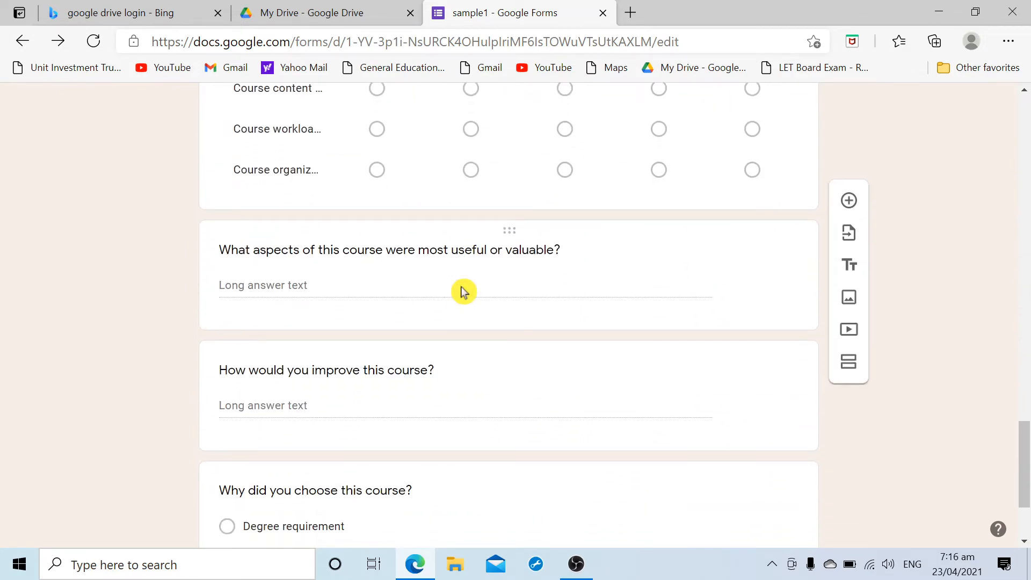
{"action": "scroll", "coordinate": [461, 290], "scroll_direction": "down", "scroll_amount": 3}
{"action": "scroll", "coordinate": [463, 293], "scroll_direction": "up", "scroll_amount": 12}
{"action": "scroll", "coordinate": [471, 295], "scroll_direction": "up", "scroll_amount": 10}
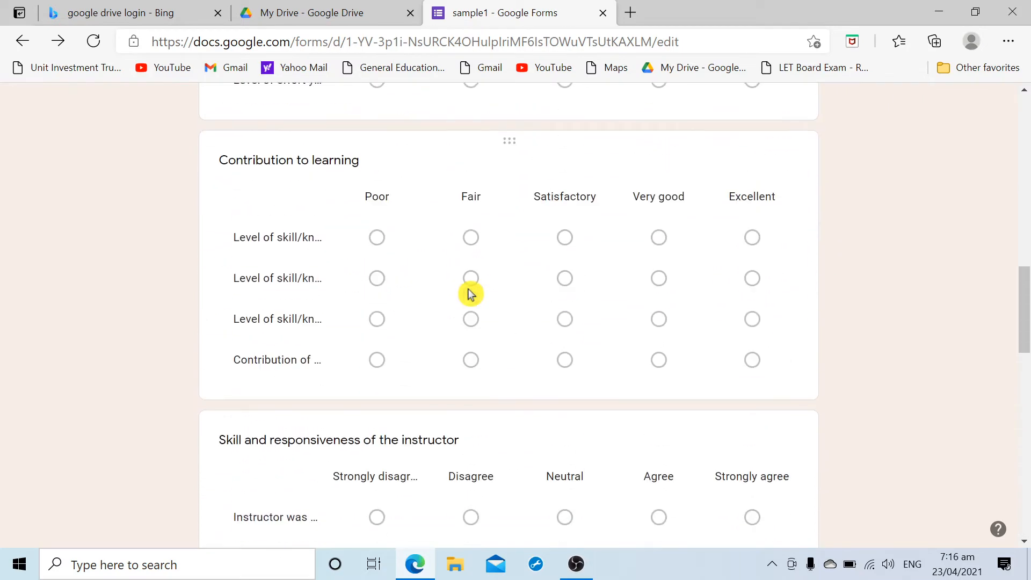
{"action": "scroll", "coordinate": [508, 303], "scroll_direction": "up", "scroll_amount": 3}
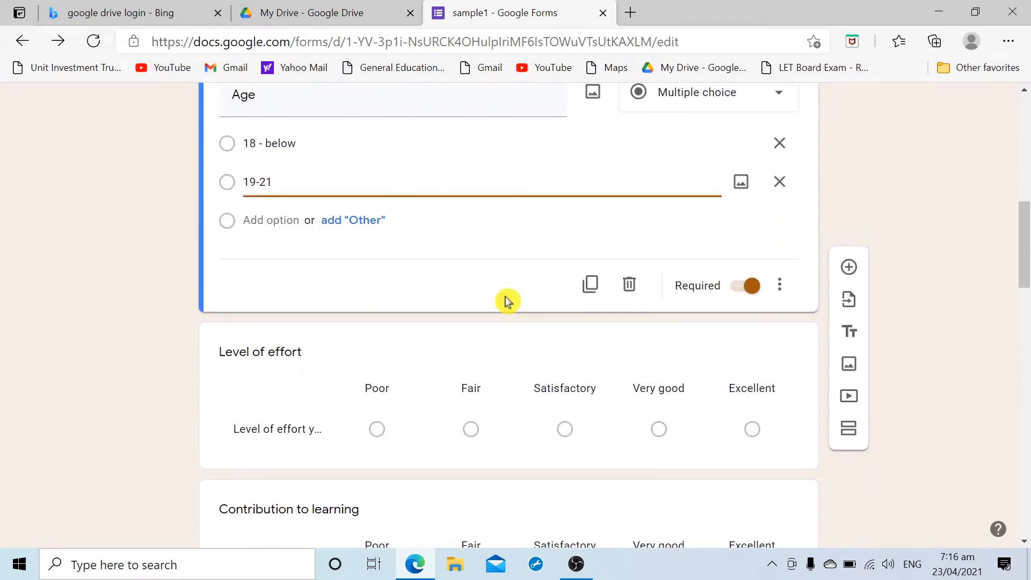
{"action": "scroll", "coordinate": [507, 298], "scroll_direction": "down", "scroll_amount": 1}
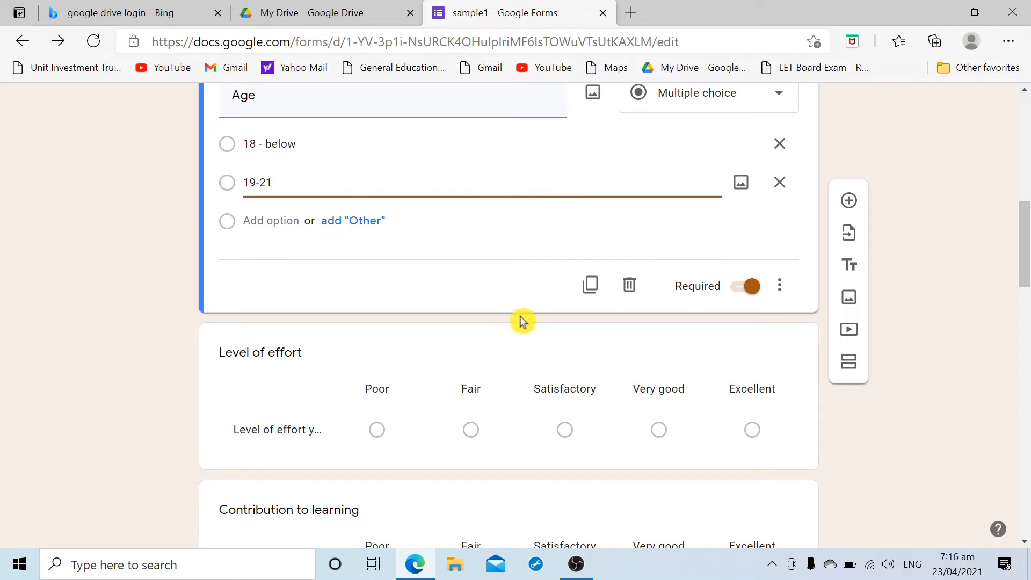
{"action": "scroll", "coordinate": [534, 344], "scroll_direction": "up", "scroll_amount": 1}
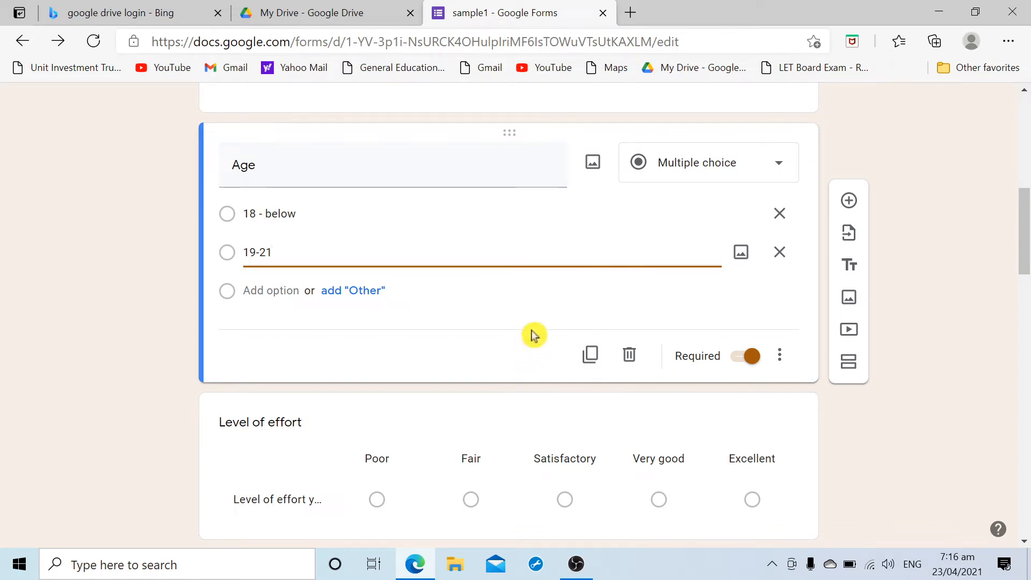
{"action": "scroll", "coordinate": [645, 334], "scroll_direction": "up", "scroll_amount": 6}
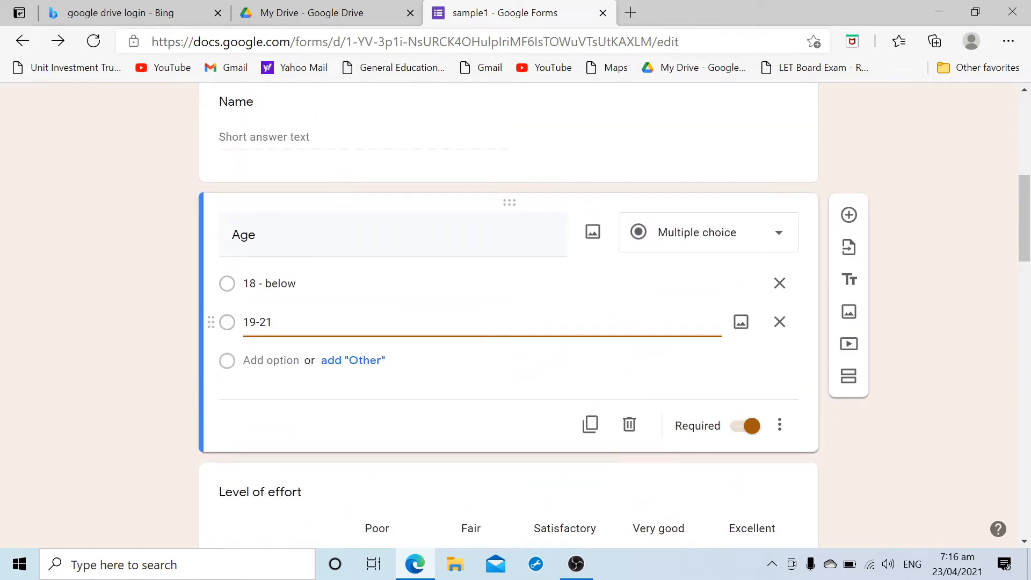
{"action": "scroll", "coordinate": [668, 335], "scroll_direction": "down", "scroll_amount": 2}
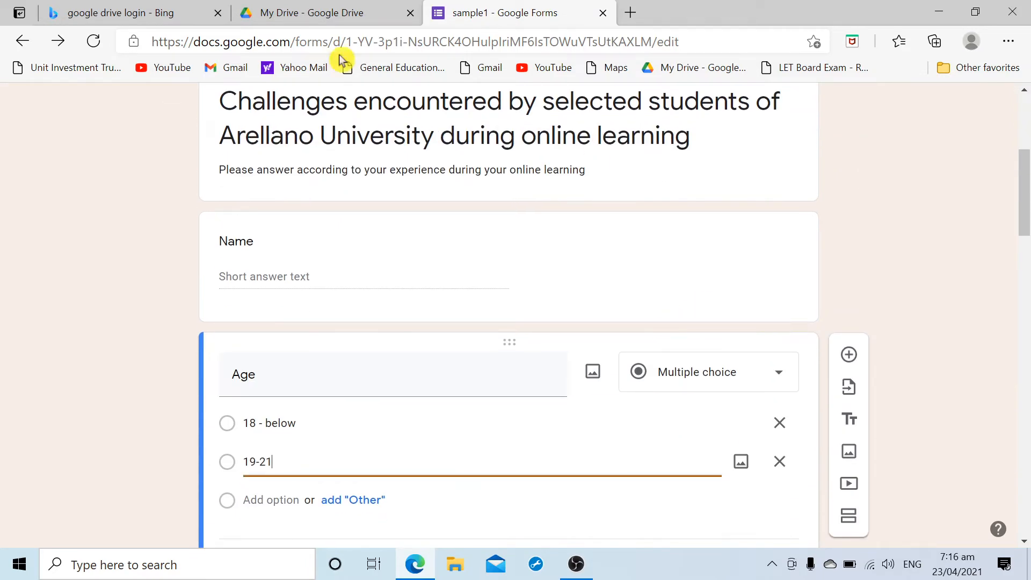
Switch to My Drive and open the suggested "v2 Challenges encountered" form for editing in Google Forms
{"action": "left_click", "coordinate": [344, 13]}
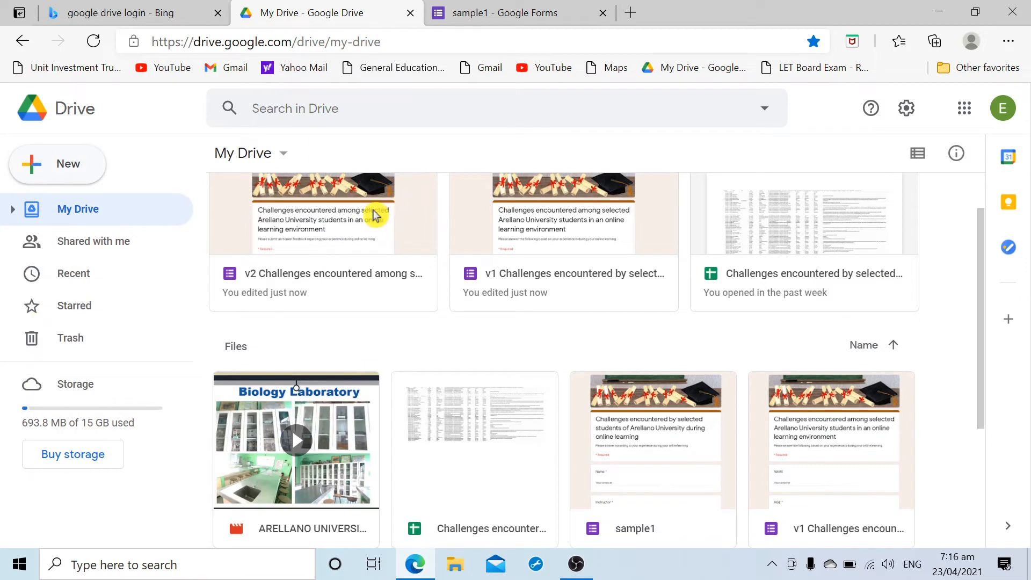
{"action": "right_click", "coordinate": [339, 277]}
{"action": "mouse_move", "coordinate": [534, 211]}
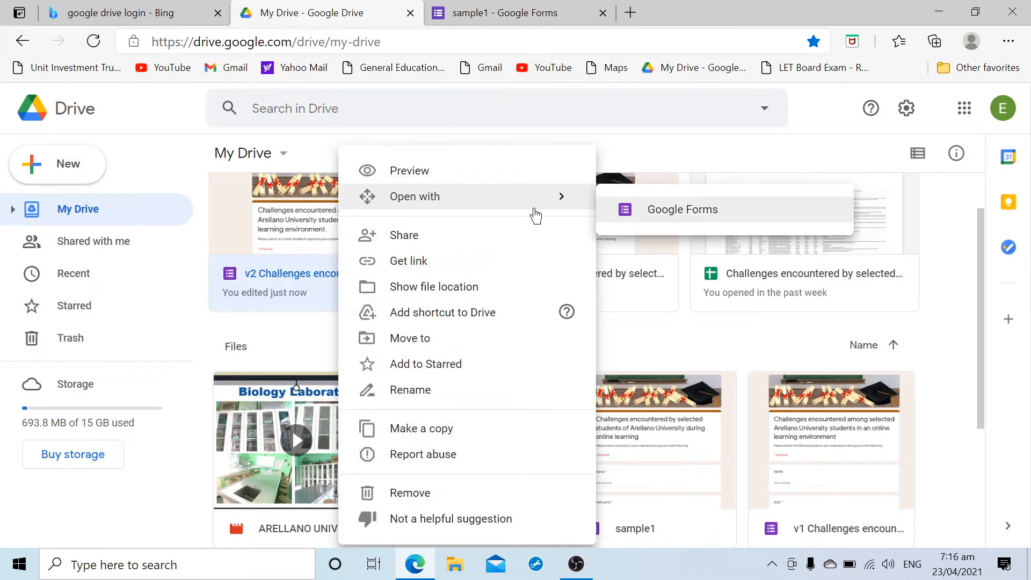
{"action": "left_click", "coordinate": [675, 213]}
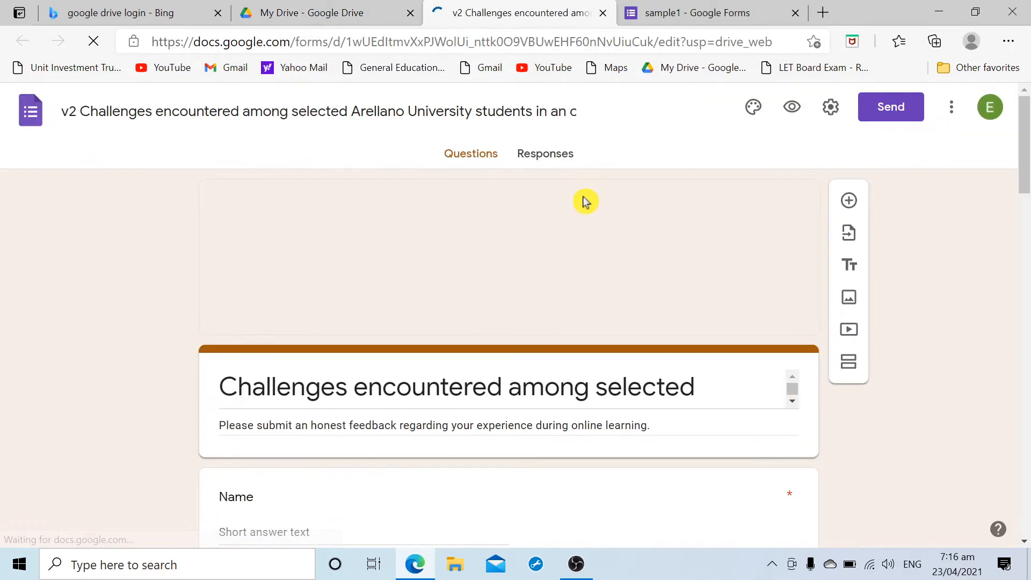
Examine the v2 form's header, title and description and its Name, Age, Sex and Course questions
{"action": "scroll", "coordinate": [844, 302], "scroll_direction": "down", "scroll_amount": 1}
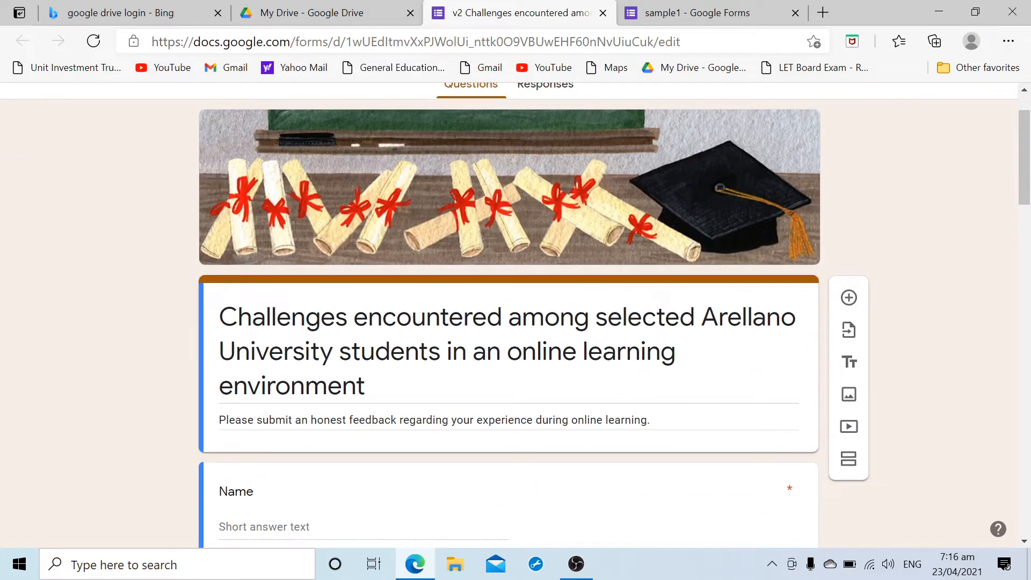
{"action": "scroll", "coordinate": [665, 343], "scroll_direction": "down", "scroll_amount": 1}
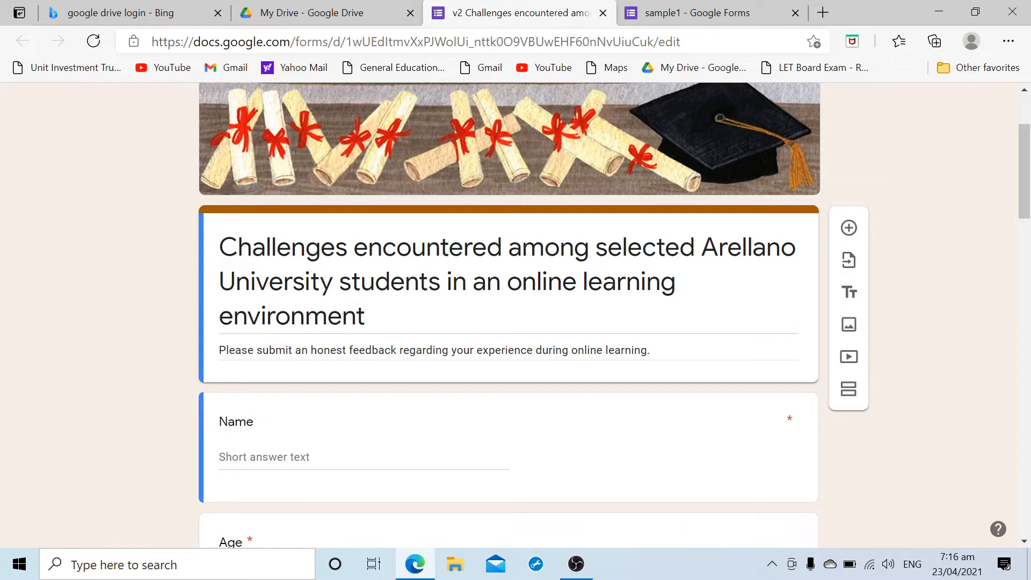
{"action": "scroll", "coordinate": [200, 187], "scroll_direction": "up", "scroll_amount": 3}
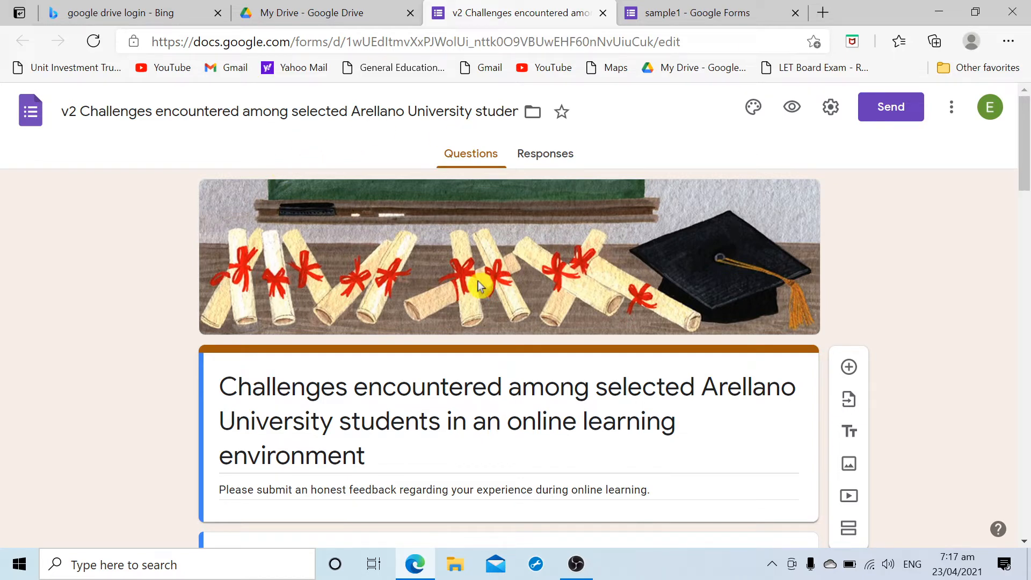
{"action": "scroll", "coordinate": [482, 285], "scroll_direction": "down", "scroll_amount": 5}
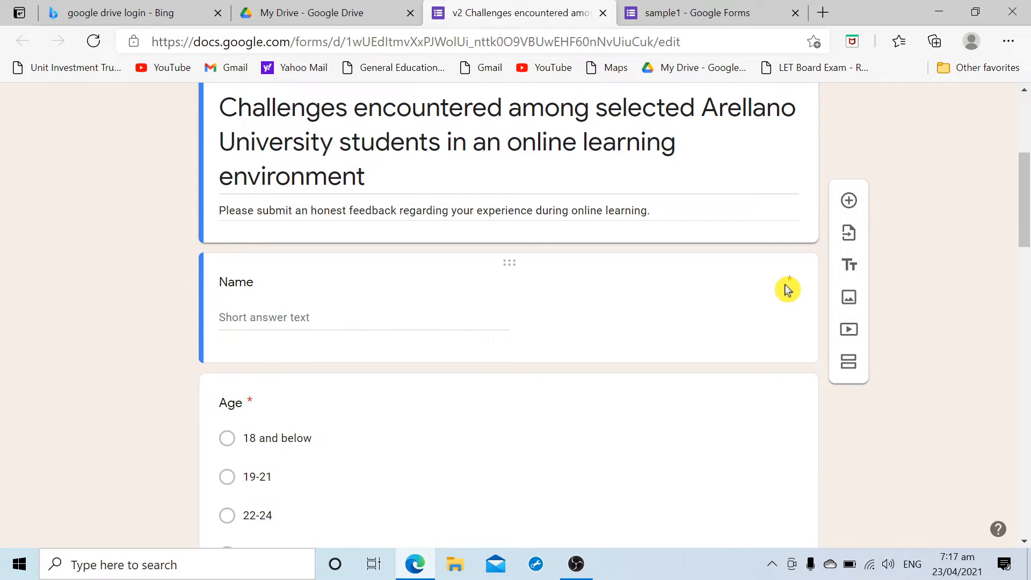
{"action": "left_click", "coordinate": [380, 328]}
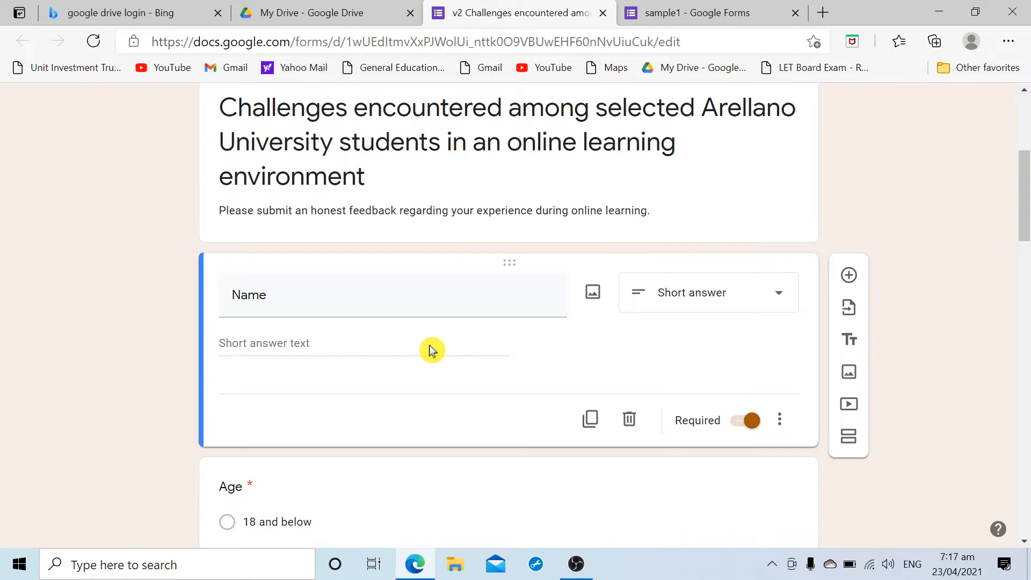
{"action": "scroll", "coordinate": [432, 350], "scroll_direction": "down", "scroll_amount": 4}
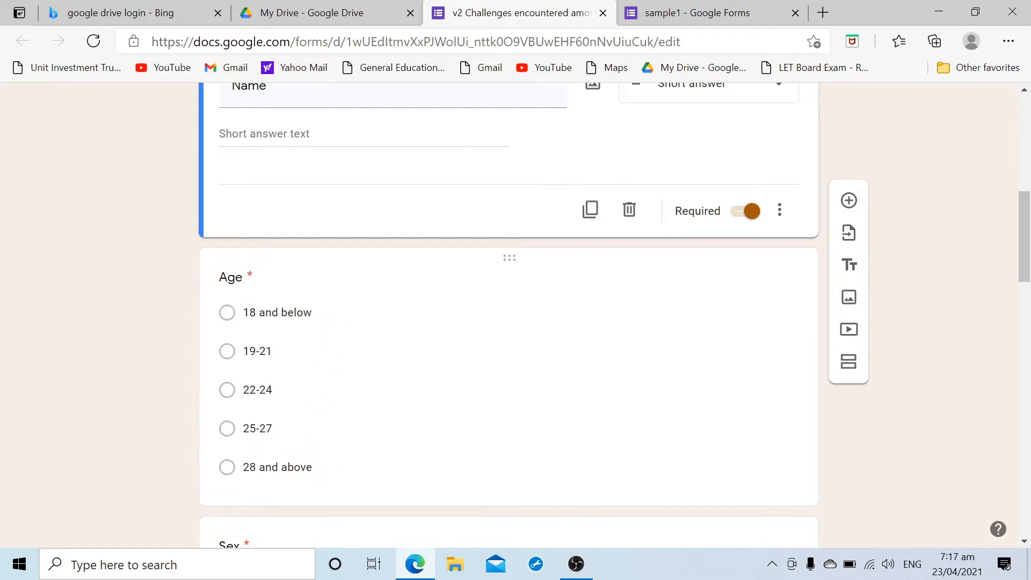
{"action": "scroll", "coordinate": [329, 472], "scroll_direction": "down", "scroll_amount": 3}
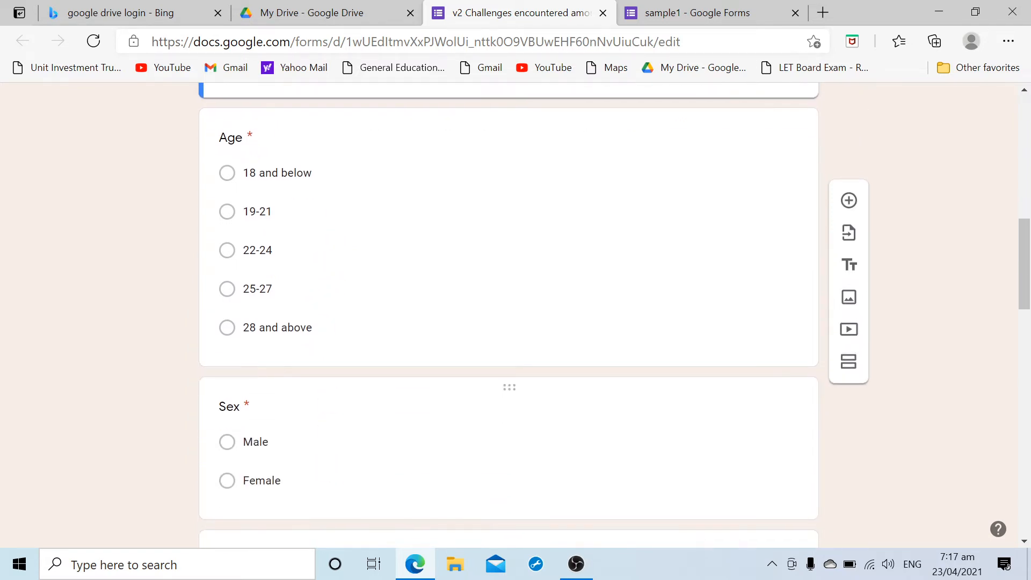
{"action": "scroll", "coordinate": [316, 432], "scroll_direction": "down", "scroll_amount": 3}
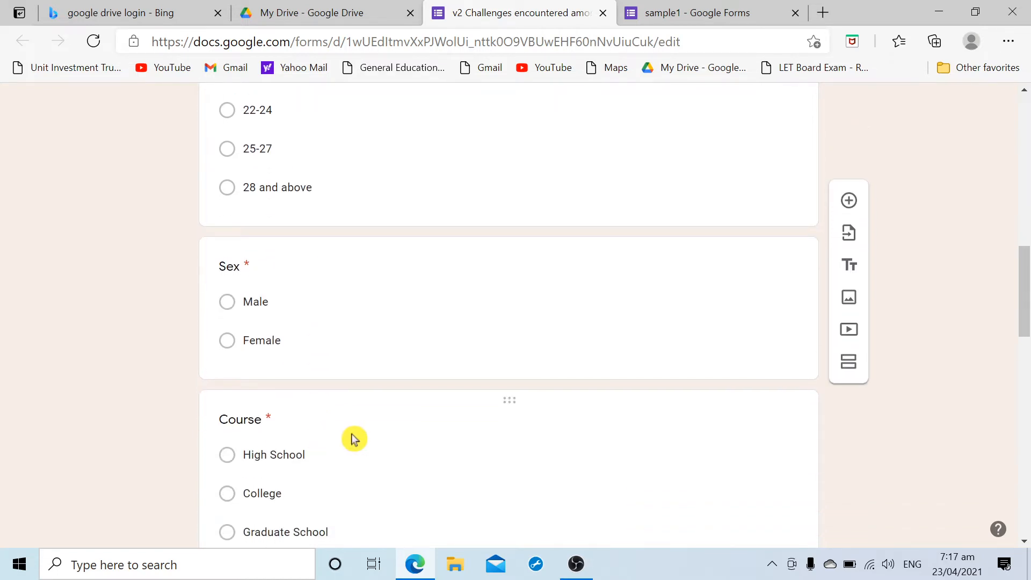
{"action": "scroll", "coordinate": [352, 435], "scroll_direction": "down", "scroll_amount": 2}
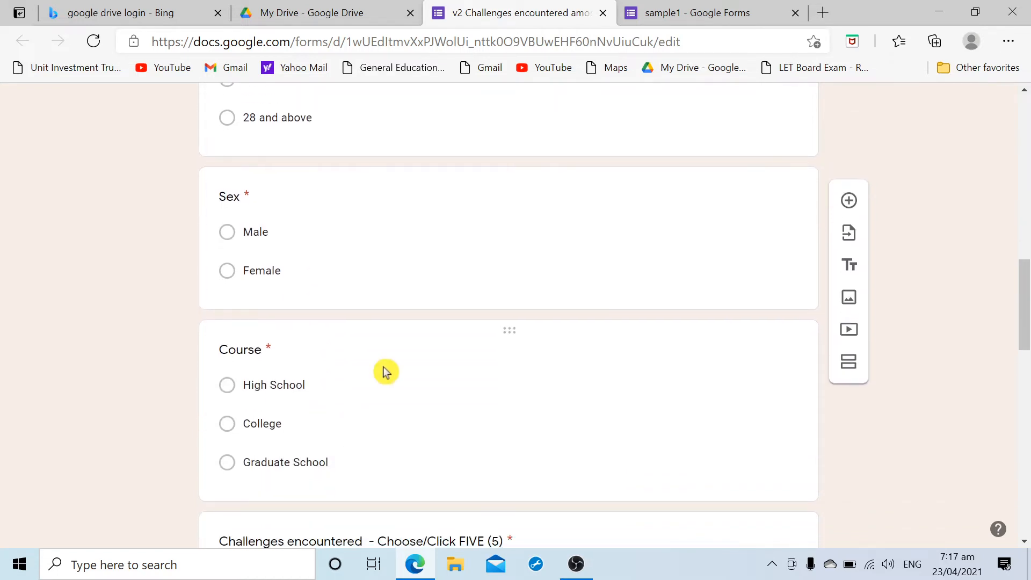
{"action": "scroll", "coordinate": [376, 410], "scroll_direction": "down", "scroll_amount": 3}
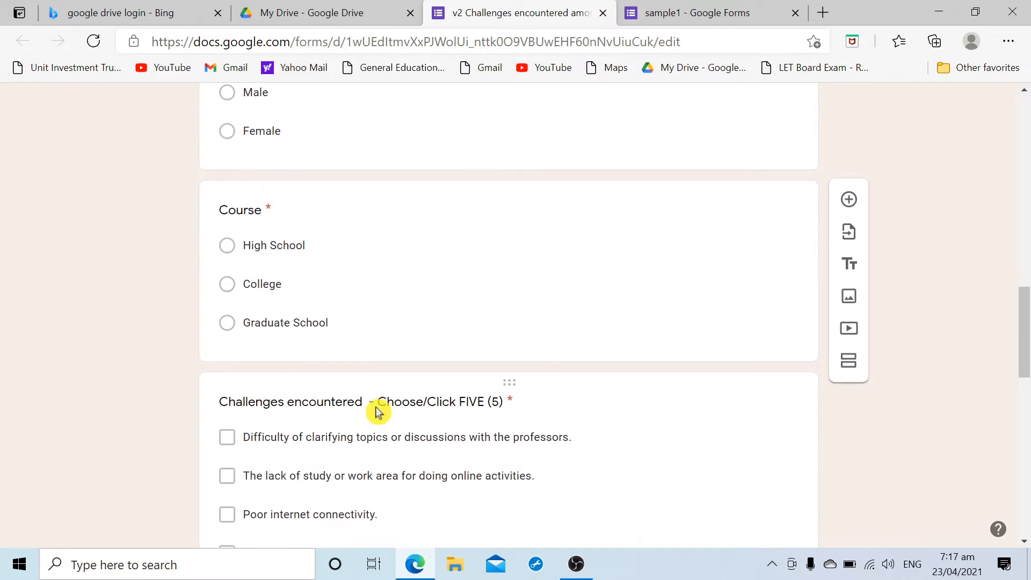
Compare the answer type and options of the "Challenges encountered - Choose/Click FIVE (5)" question with those of the Course question
{"action": "scroll", "coordinate": [472, 357], "scroll_direction": "down", "scroll_amount": 1}
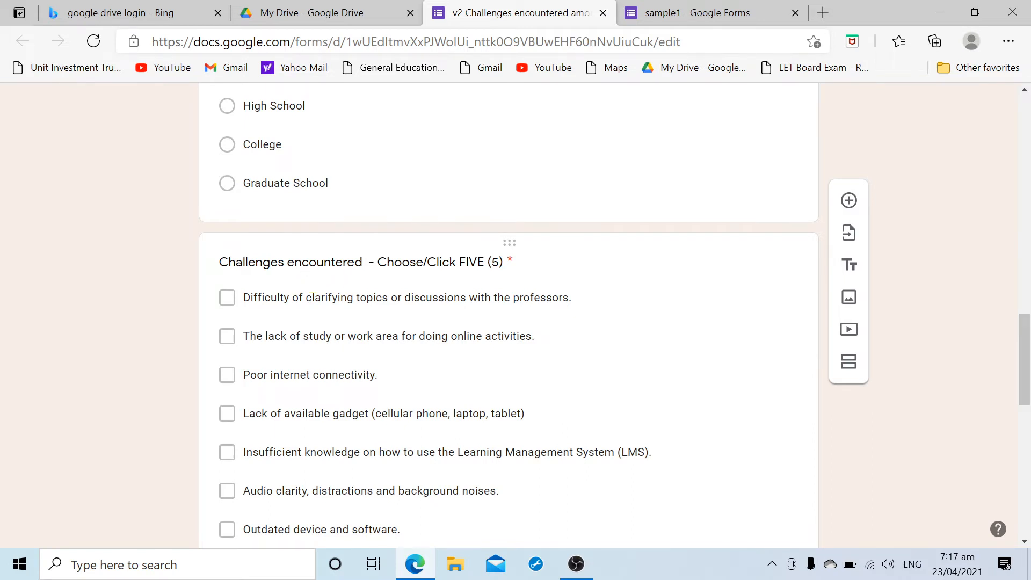
{"action": "left_click", "coordinate": [387, 265]}
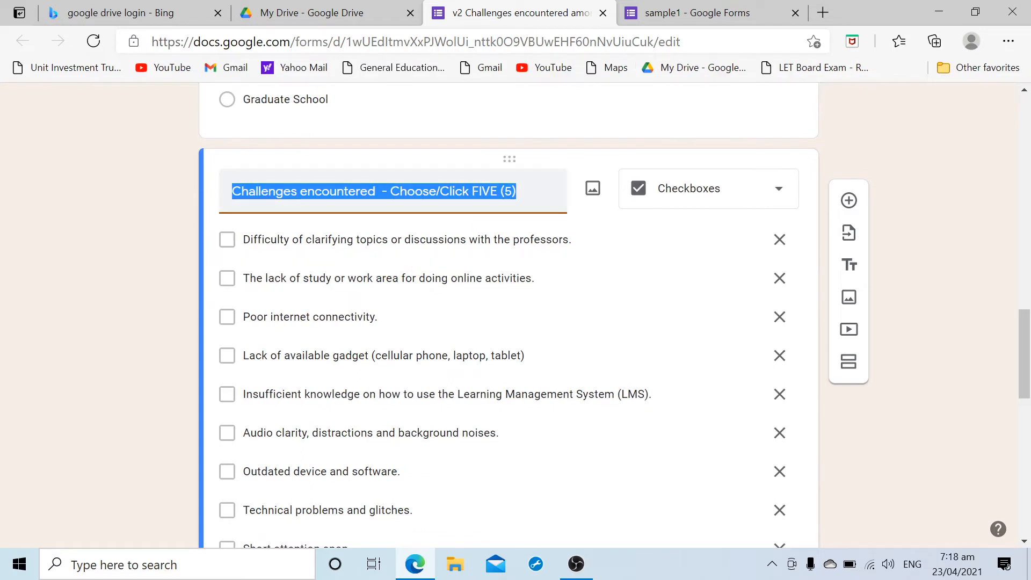
{"action": "left_click", "coordinate": [517, 191]}
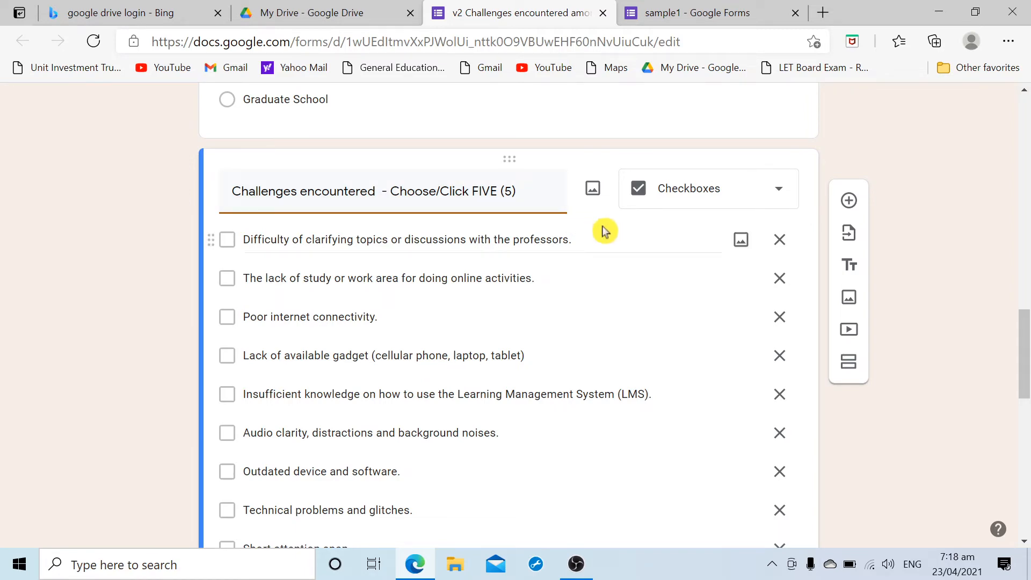
{"action": "left_click", "coordinate": [146, 269]}
{"action": "scroll", "coordinate": [511, 362], "scroll_direction": "up", "scroll_amount": 5}
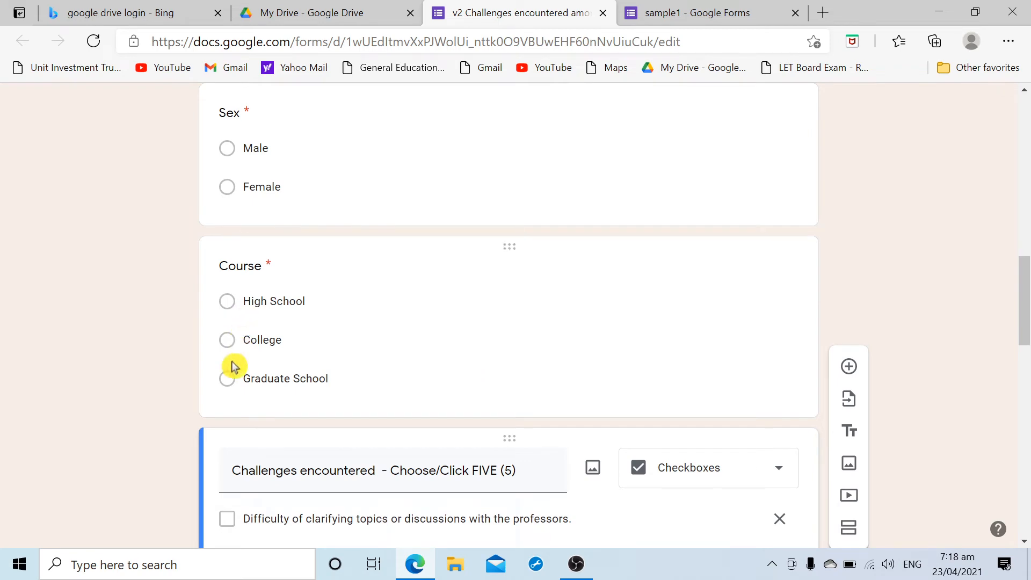
{"action": "scroll", "coordinate": [299, 311], "scroll_direction": "down", "scroll_amount": 4}
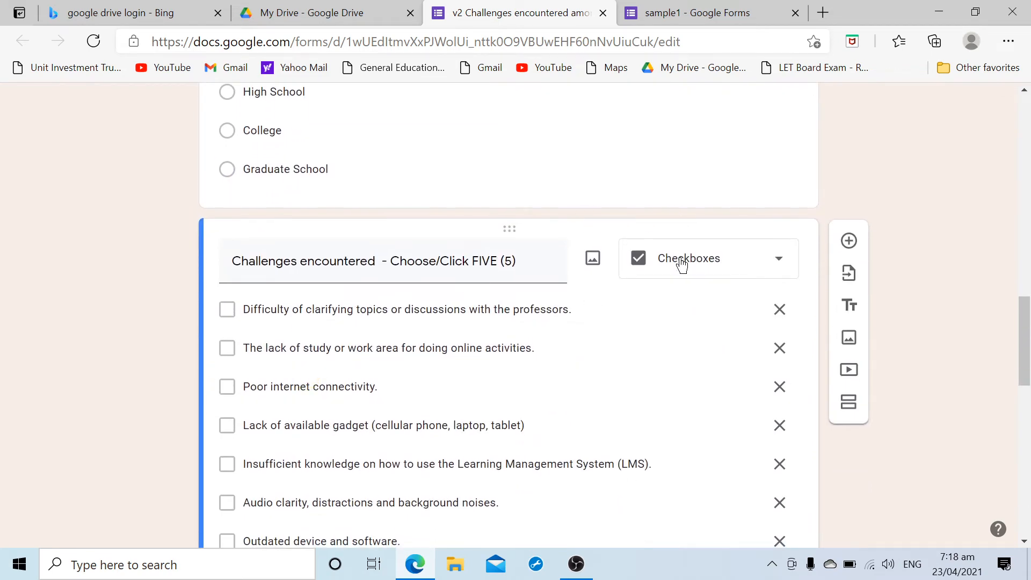
{"action": "scroll", "coordinate": [670, 249], "scroll_direction": "up", "scroll_amount": 4}
{"action": "left_click", "coordinate": [674, 300]}
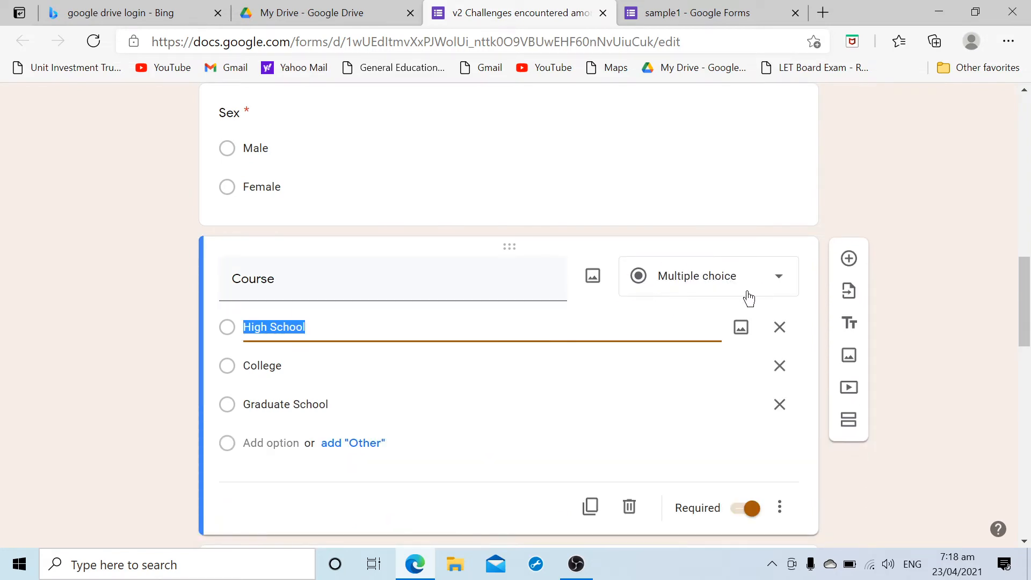
{"action": "scroll", "coordinate": [743, 294], "scroll_direction": "down", "scroll_amount": 6}
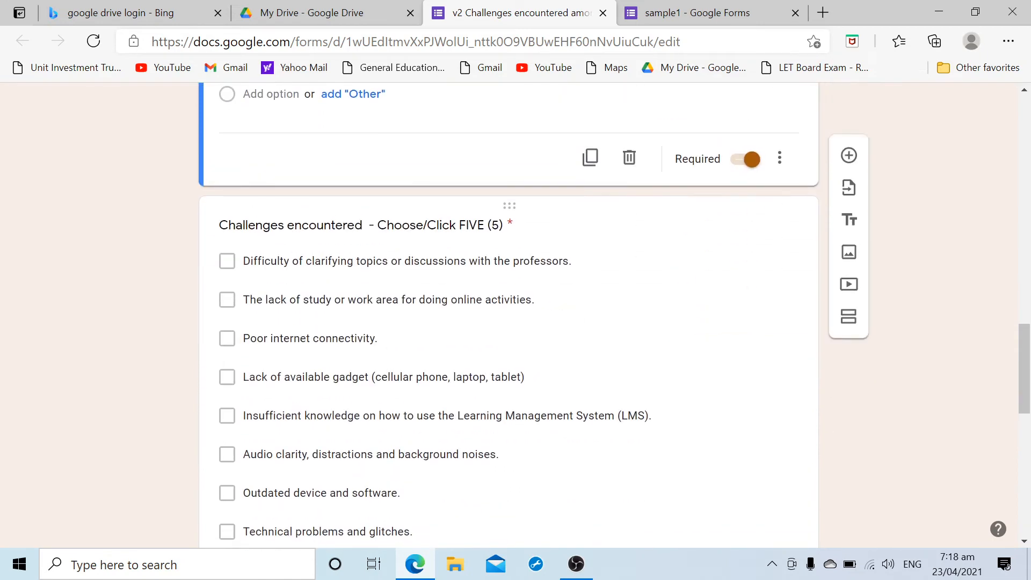
{"action": "left_click", "coordinate": [681, 299]}
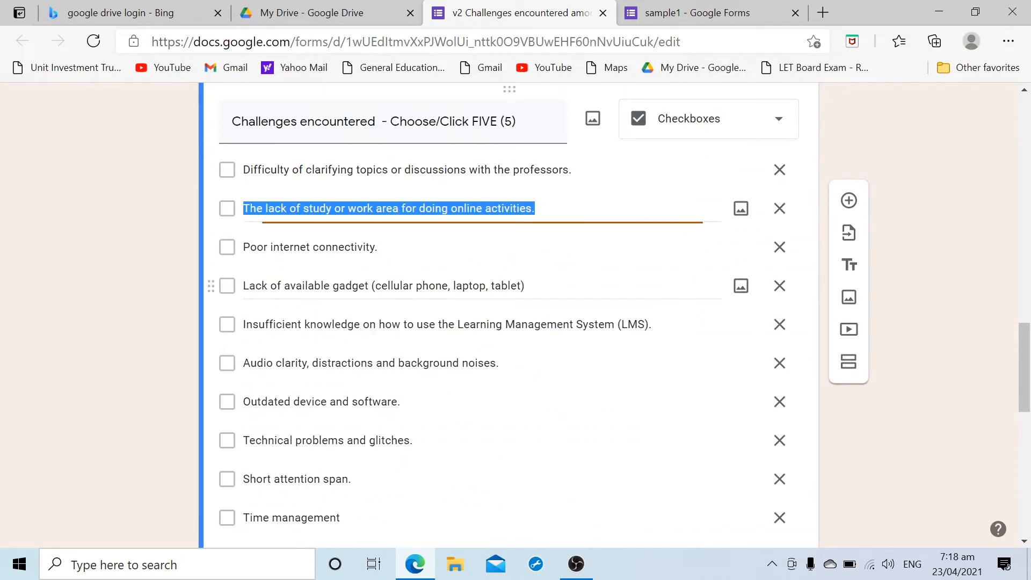
{"action": "scroll", "coordinate": [697, 269], "scroll_direction": "up", "scroll_amount": 1}
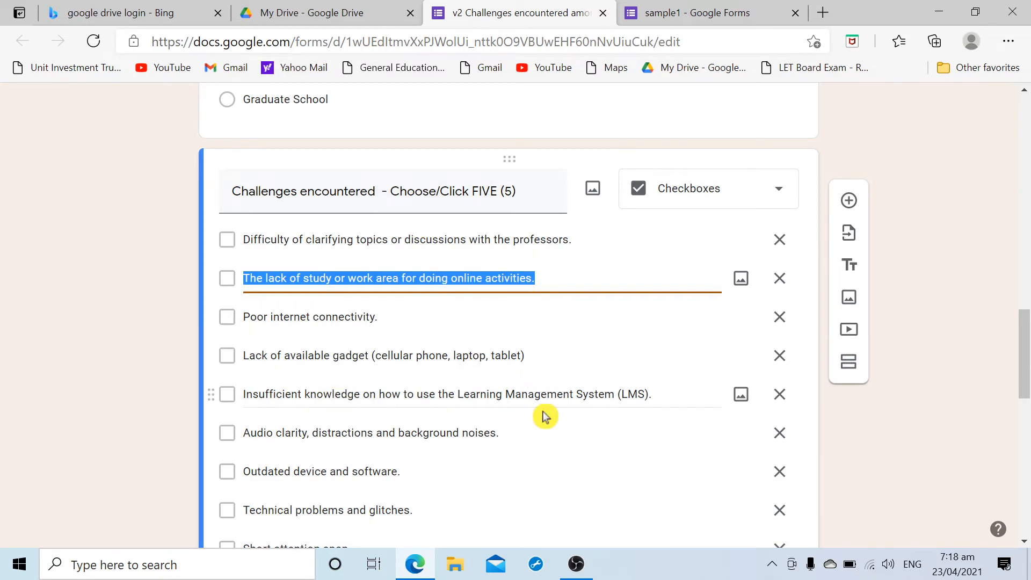
Examine the v2 form's LMS rating grid with its rows and columns, and the short-answer question asking for recommendations
{"action": "scroll", "coordinate": [546, 460], "scroll_direction": "down", "scroll_amount": 3}
{"action": "scroll", "coordinate": [545, 460], "scroll_direction": "down", "scroll_amount": 7}
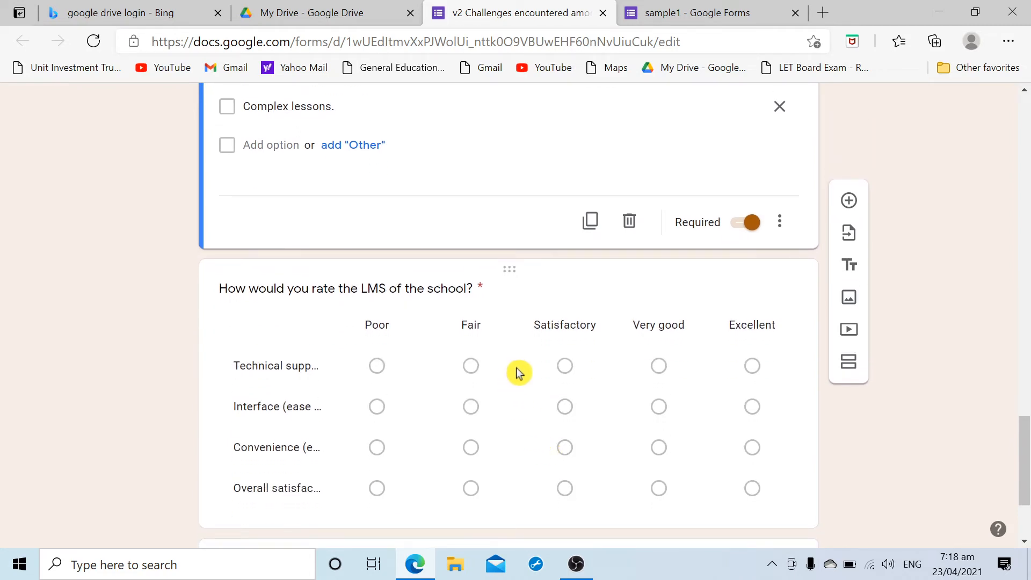
{"action": "scroll", "coordinate": [519, 373], "scroll_direction": "down", "scroll_amount": 1}
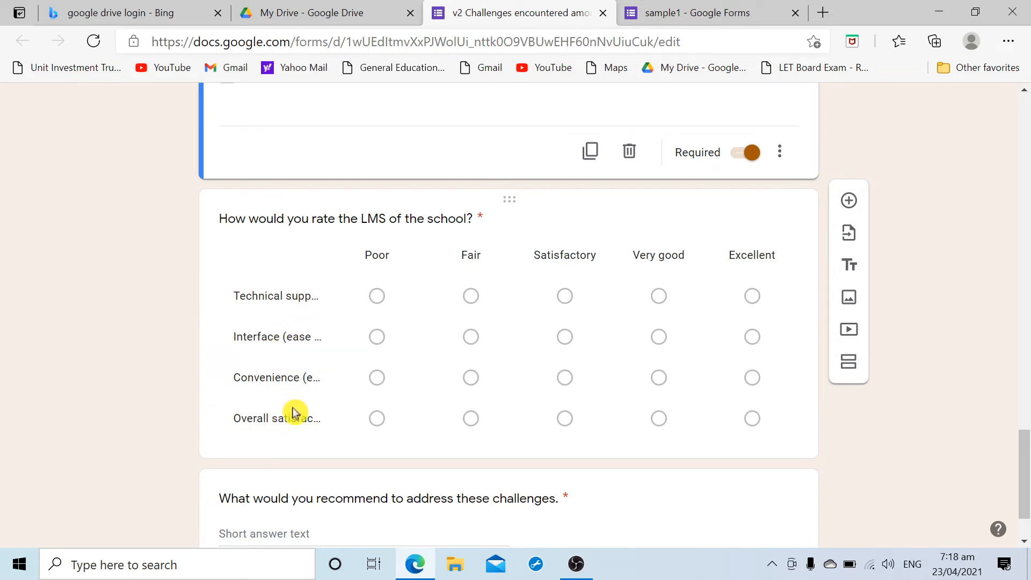
{"action": "left_click", "coordinate": [758, 228]}
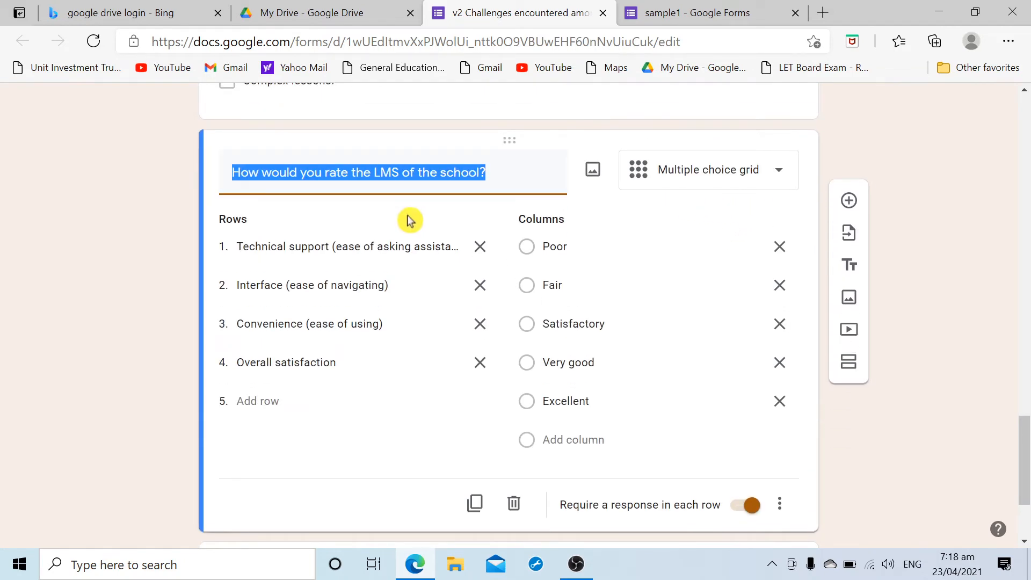
{"action": "left_click", "coordinate": [932, 167]}
{"action": "scroll", "coordinate": [955, 301], "scroll_direction": "down", "scroll_amount": 3}
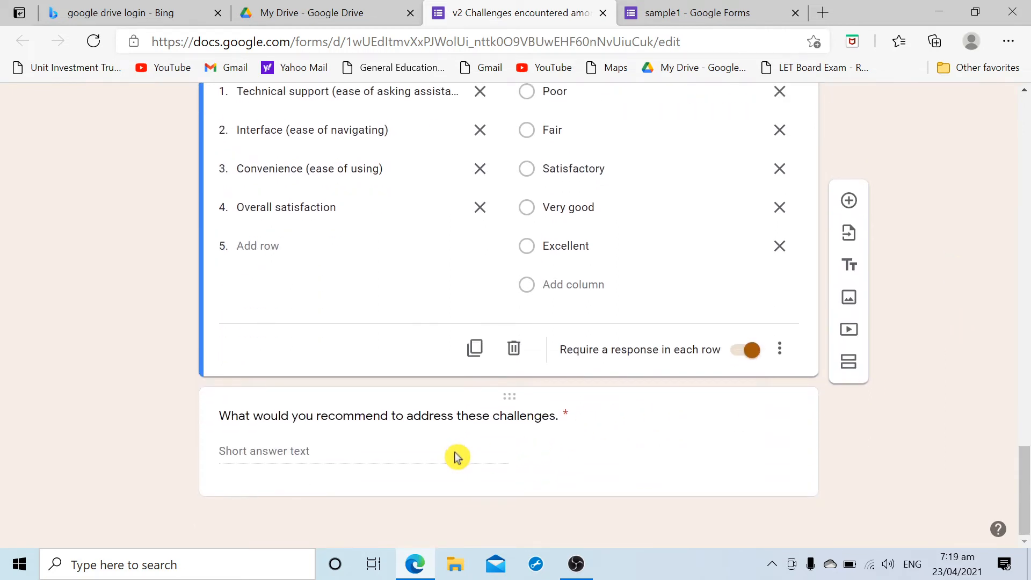
{"action": "scroll", "coordinate": [483, 454], "scroll_direction": "up", "scroll_amount": 1}
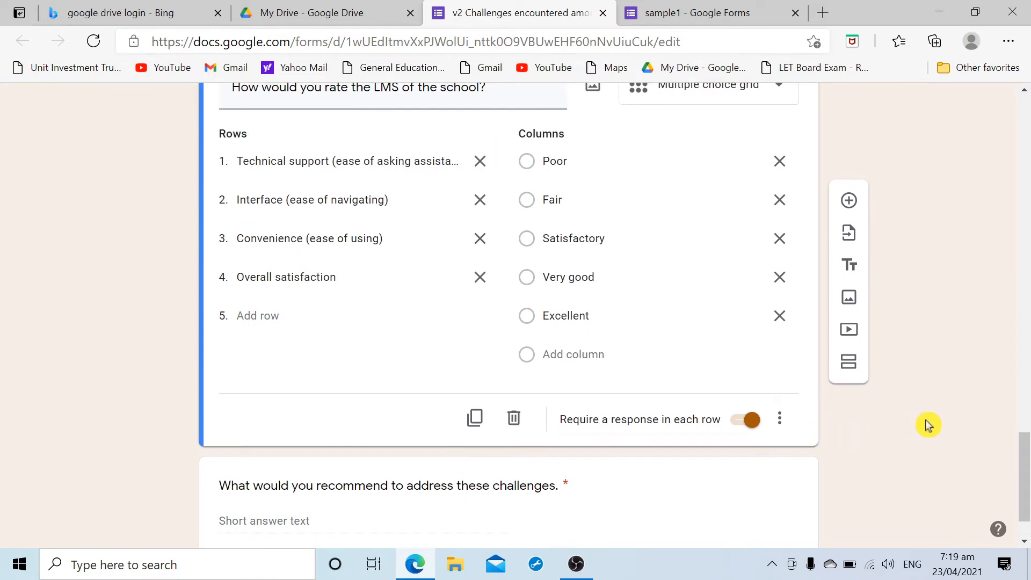
{"action": "scroll", "coordinate": [928, 425], "scroll_direction": "down", "scroll_amount": 1}
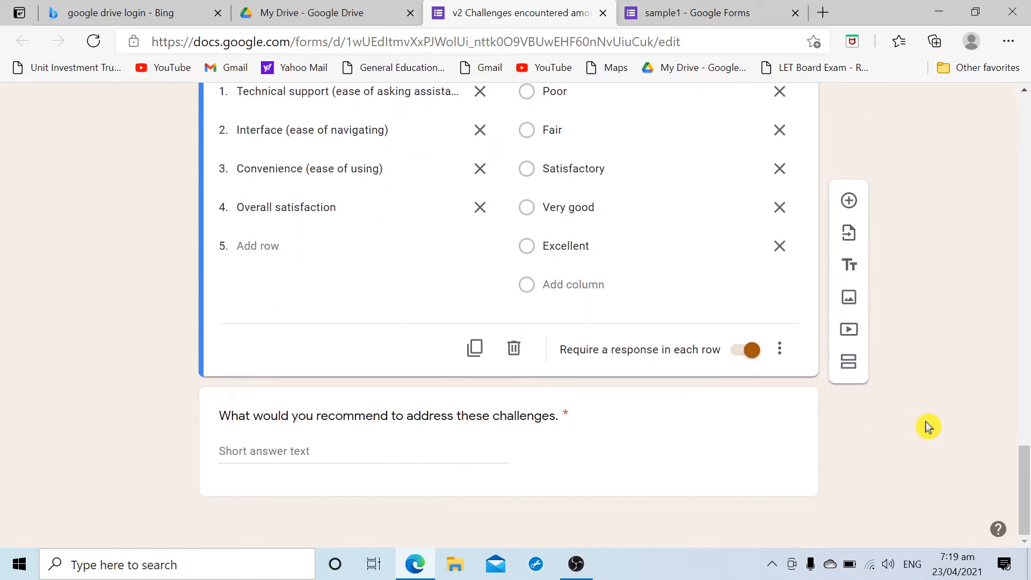
Review the entire v2 form once more, from the header and title through to the final recommendation question
{"action": "scroll", "coordinate": [929, 427], "scroll_direction": "up", "scroll_amount": 18}
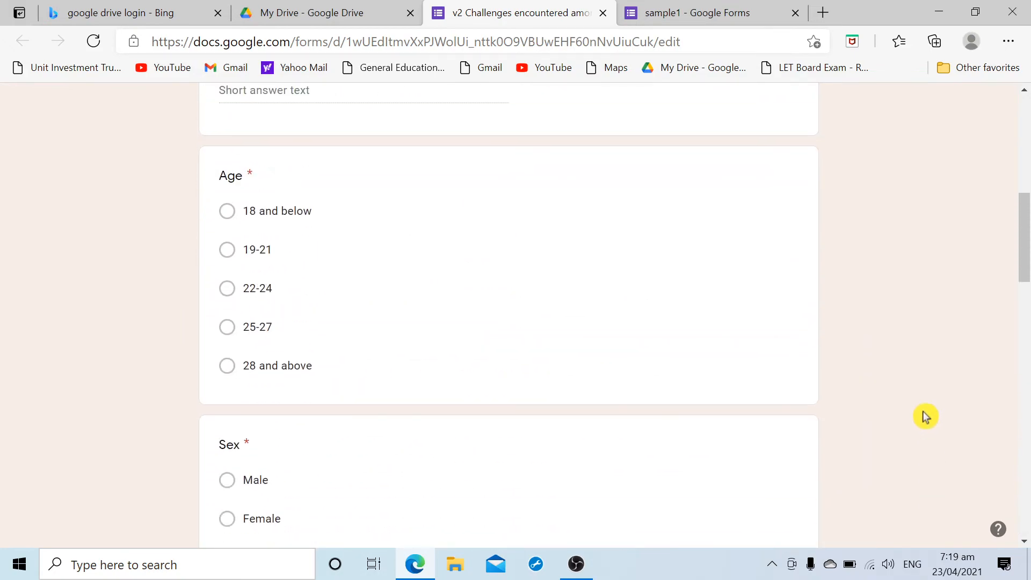
{"action": "scroll", "coordinate": [925, 417], "scroll_direction": "up", "scroll_amount": 6}
{"action": "scroll", "coordinate": [924, 418], "scroll_direction": "down", "scroll_amount": 2}
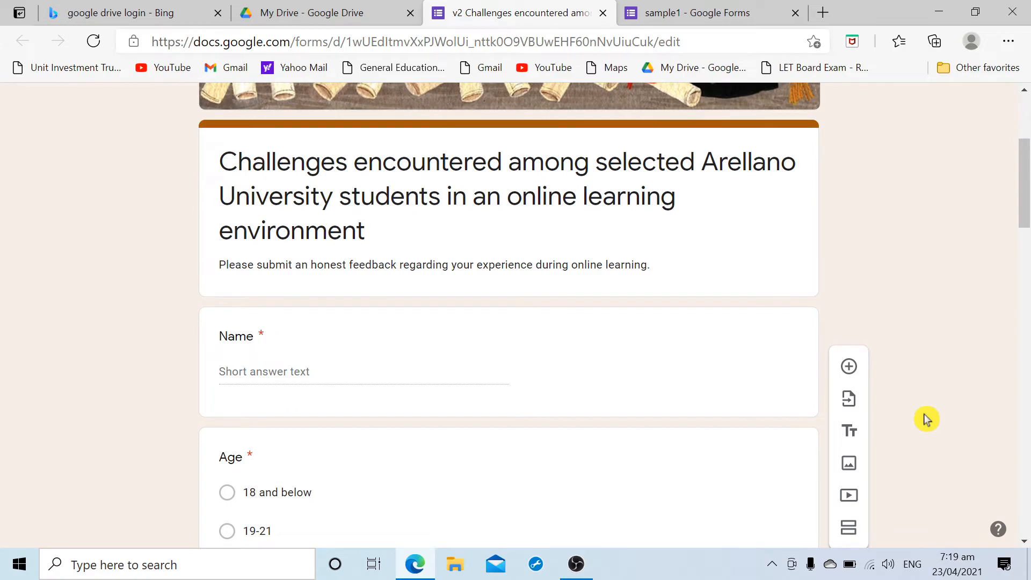
{"action": "scroll", "coordinate": [926, 418], "scroll_direction": "down", "scroll_amount": 14}
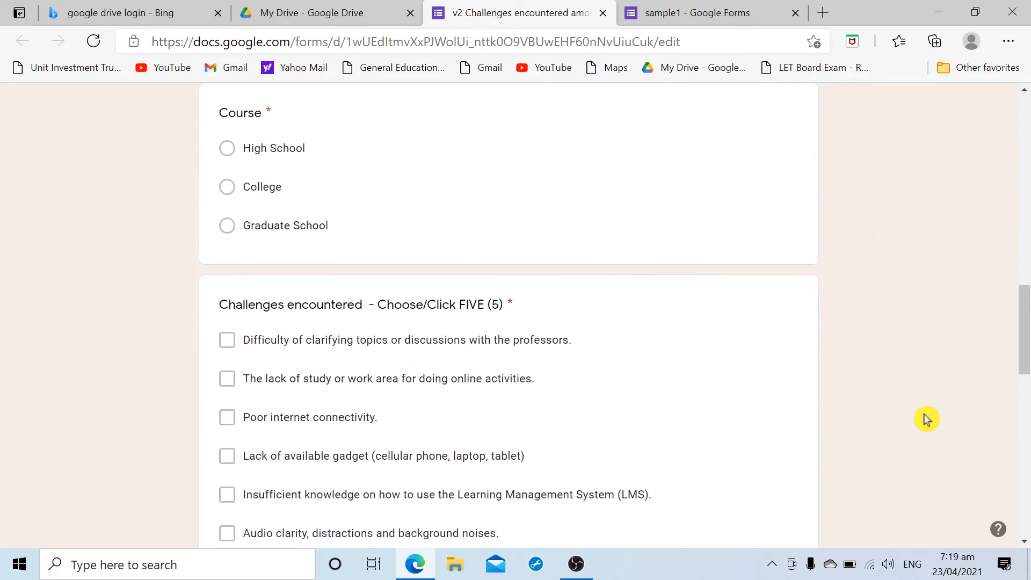
{"action": "scroll", "coordinate": [925, 416], "scroll_direction": "down", "scroll_amount": 15}
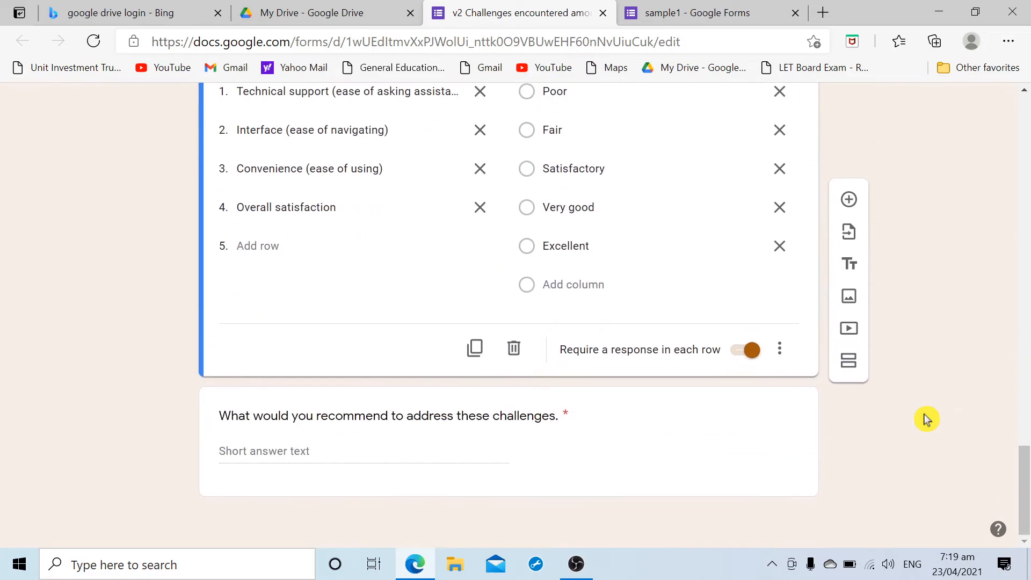
{"action": "scroll", "coordinate": [924, 417], "scroll_direction": "up", "scroll_amount": 20}
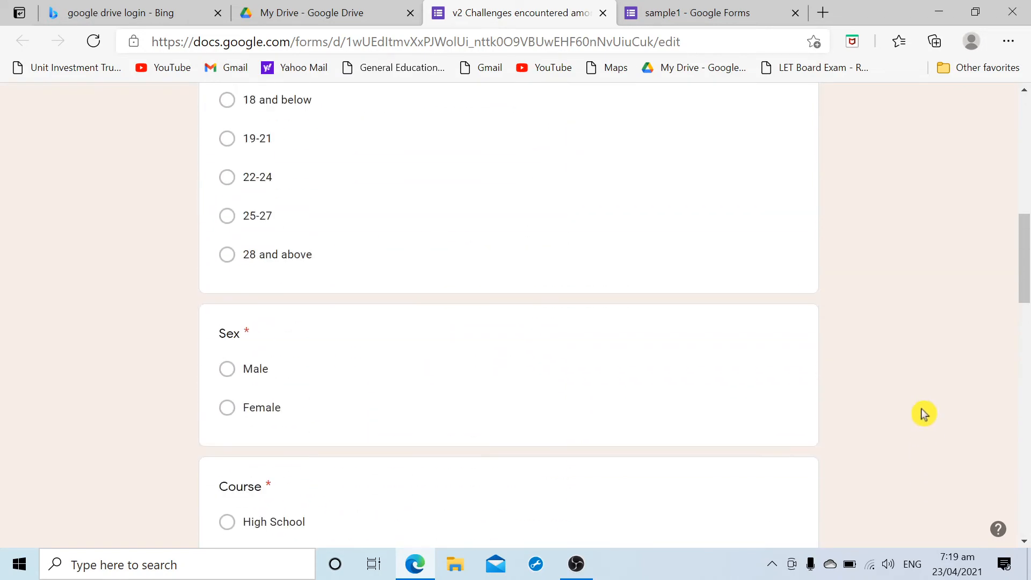
{"action": "scroll", "coordinate": [923, 414], "scroll_direction": "up", "scroll_amount": 10}
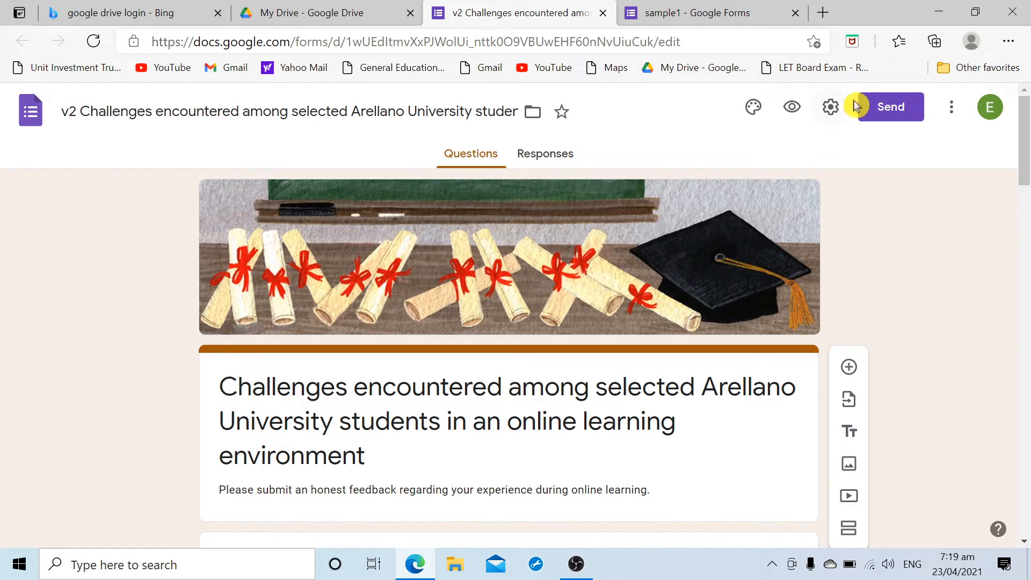
Close the v2 form and the sample1 form to return to My Drive
{"action": "left_click", "coordinate": [603, 13]}
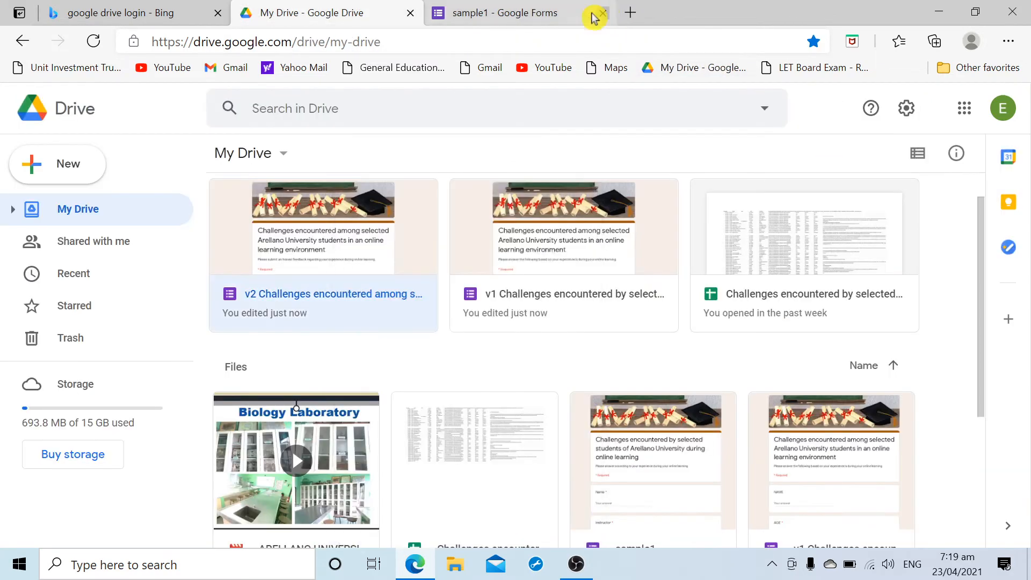
{"action": "left_click", "coordinate": [561, 16]}
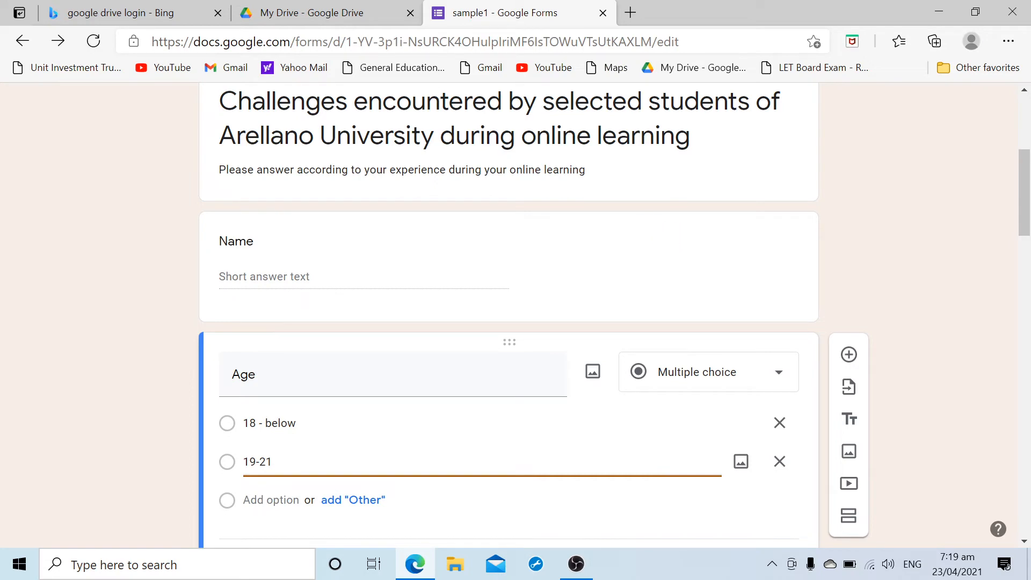
{"action": "left_click", "coordinate": [604, 13]}
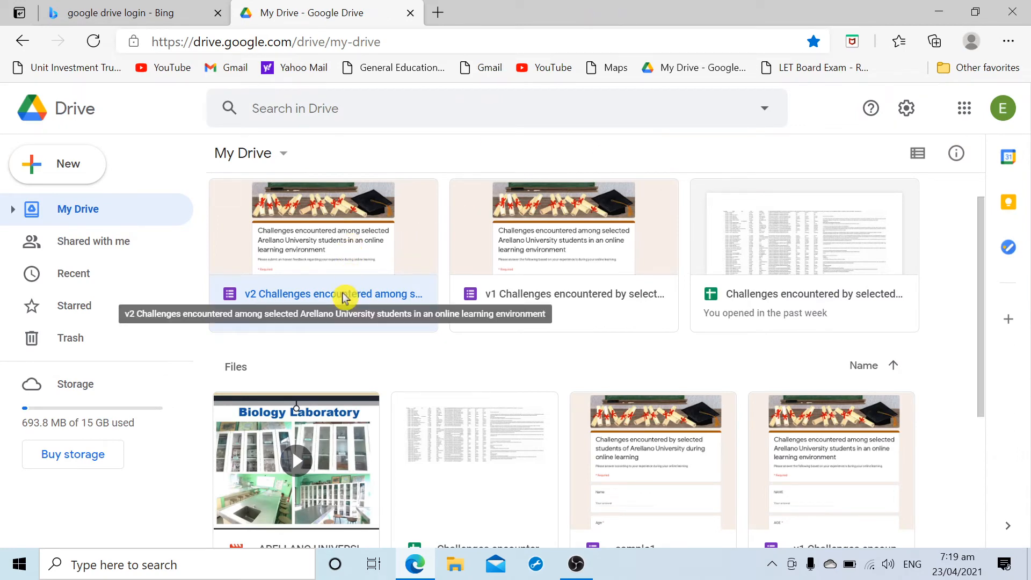
{"action": "right_click", "coordinate": [378, 302]}
{"action": "mouse_move", "coordinate": [489, 210]}
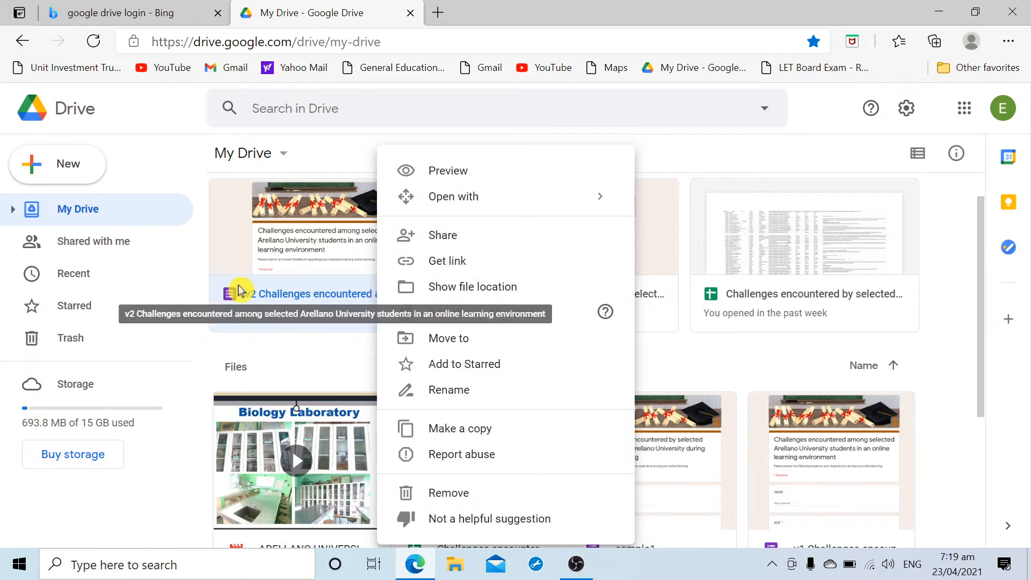
{"action": "left_click", "coordinate": [189, 124]}
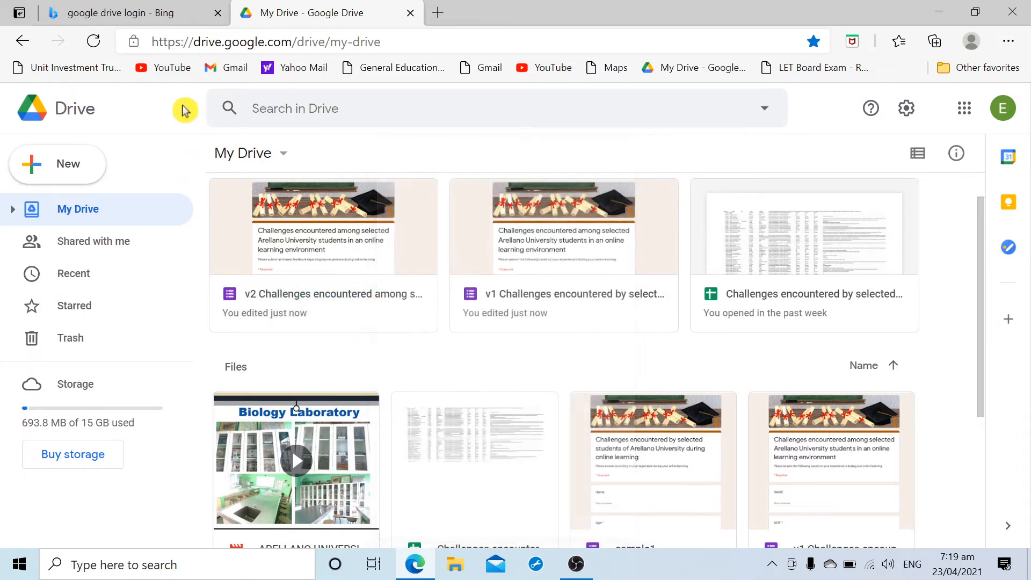
Open the sharing settings of the v2 form in My Drive, copy its link and close the settings
{"action": "right_click", "coordinate": [292, 302]}
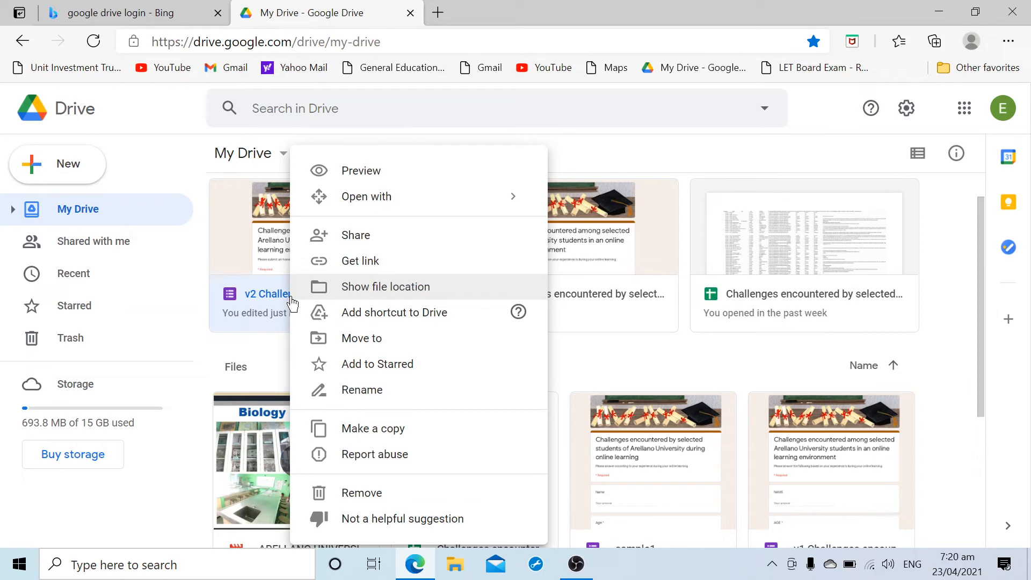
{"action": "left_click", "coordinate": [379, 237]}
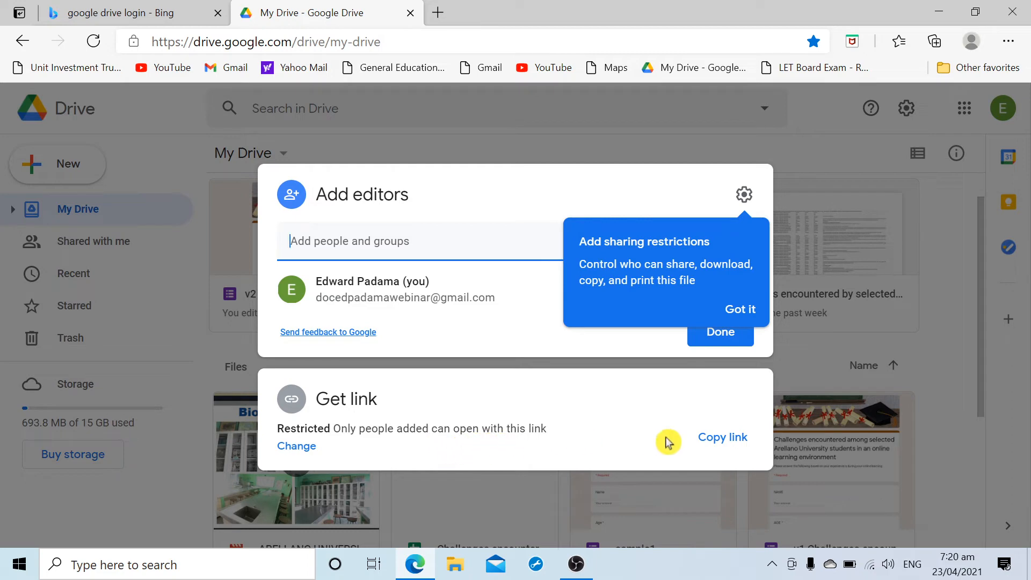
{"action": "left_click", "coordinate": [720, 442]}
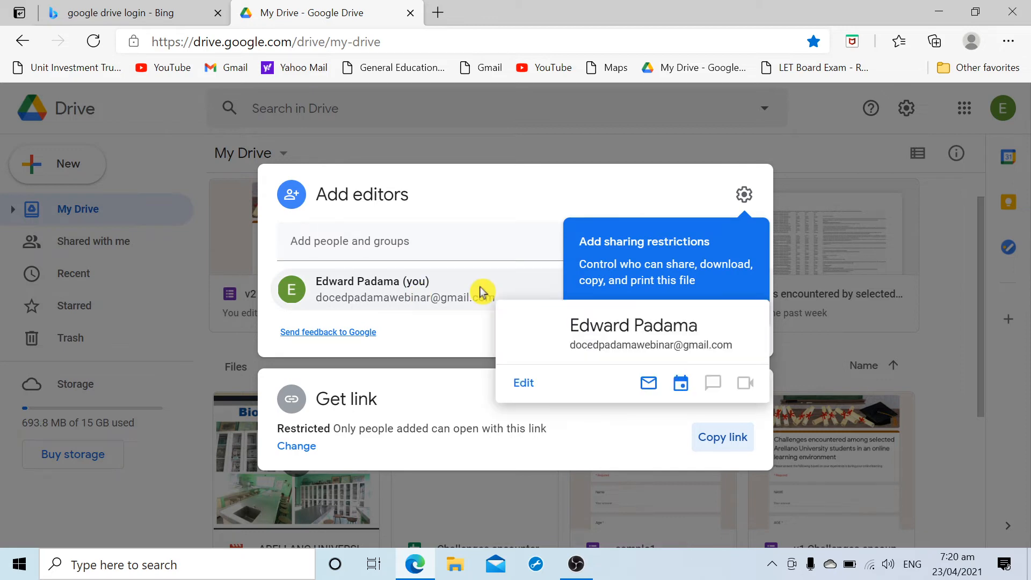
{"action": "left_click", "coordinate": [159, 129]}
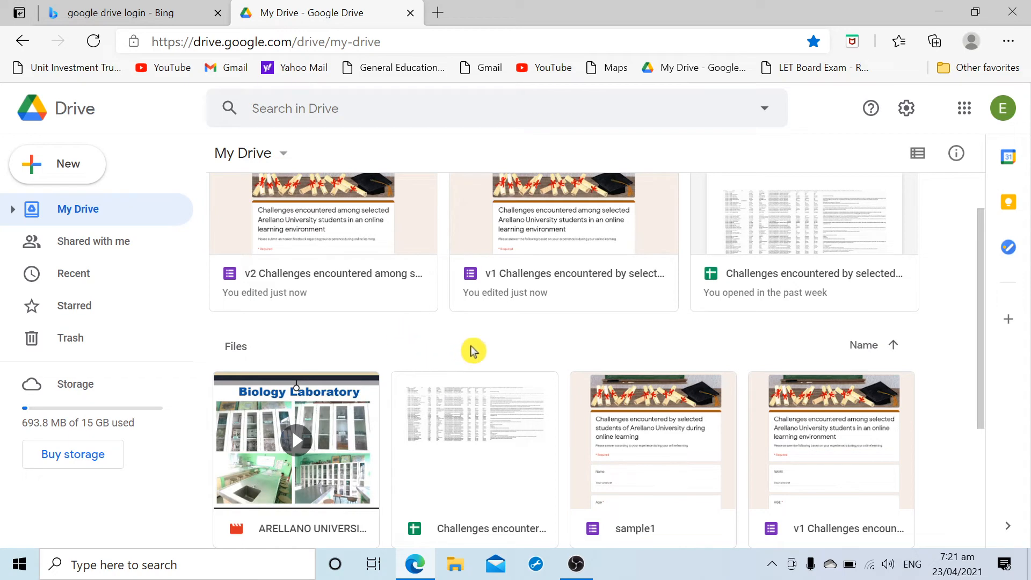
Open the suggested "v1 Challenges encountered" form in Google Forms and look over its title, NAME and AGE questions
{"action": "scroll", "coordinate": [536, 340], "scroll_direction": "up", "scroll_amount": 1}
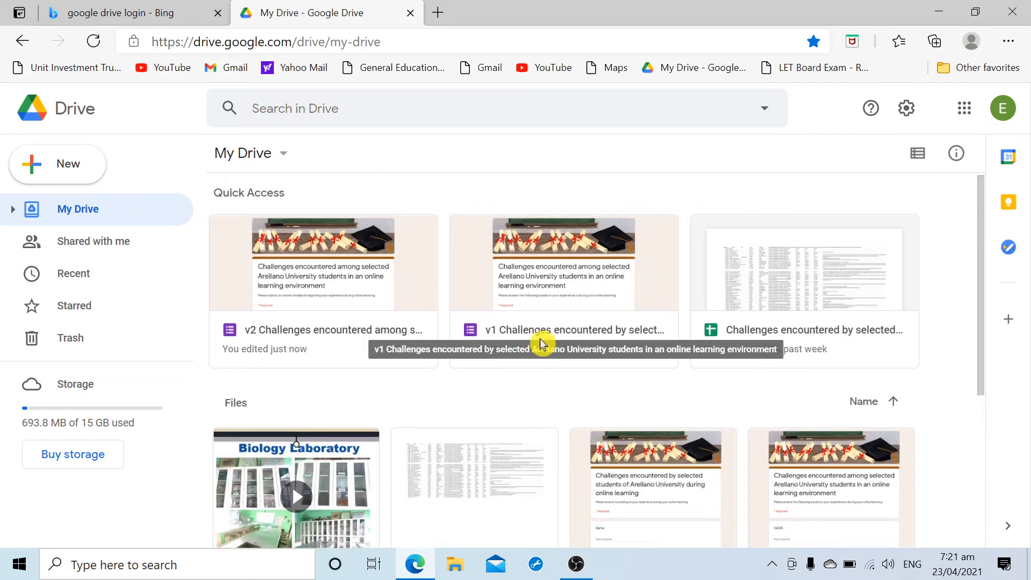
{"action": "scroll", "coordinate": [541, 343], "scroll_direction": "down", "scroll_amount": 1}
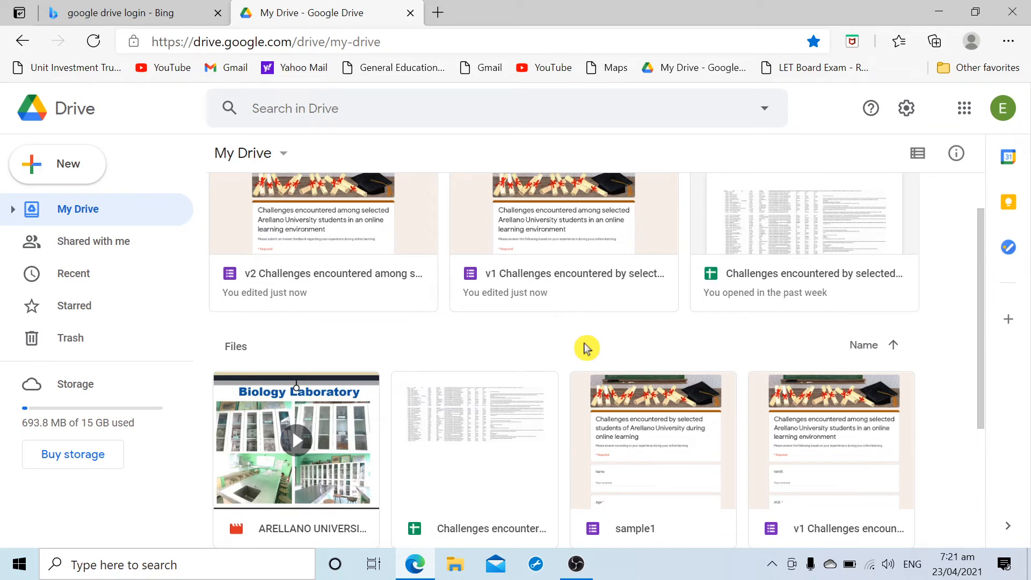
{"action": "right_click", "coordinate": [546, 280]}
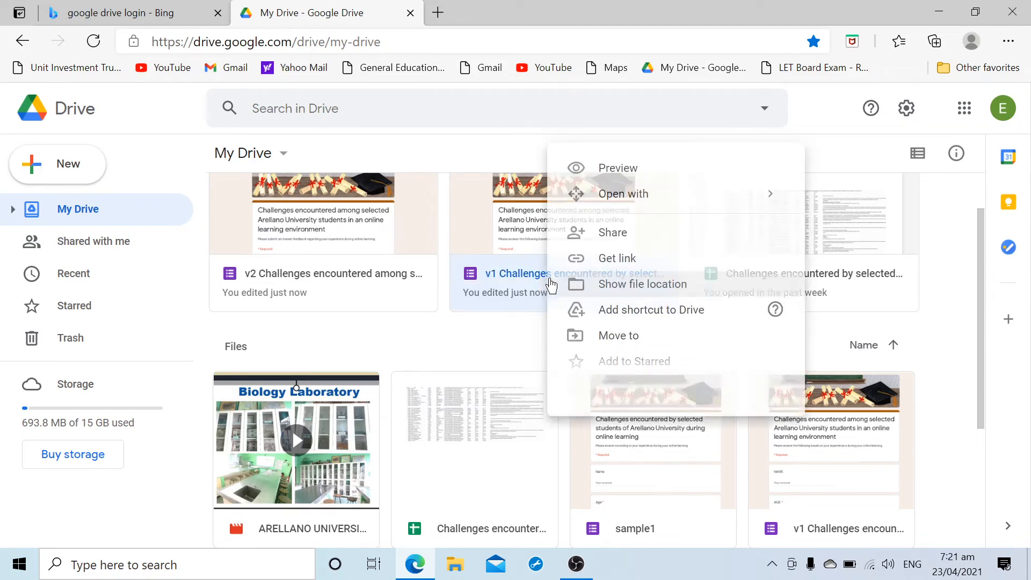
{"action": "mouse_move", "coordinate": [631, 205]}
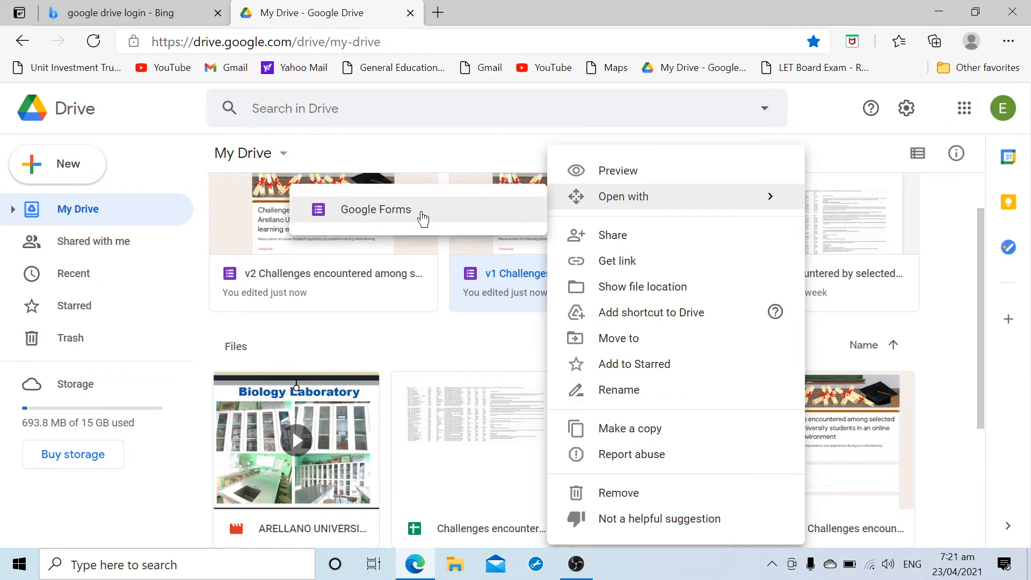
{"action": "left_click", "coordinate": [422, 216]}
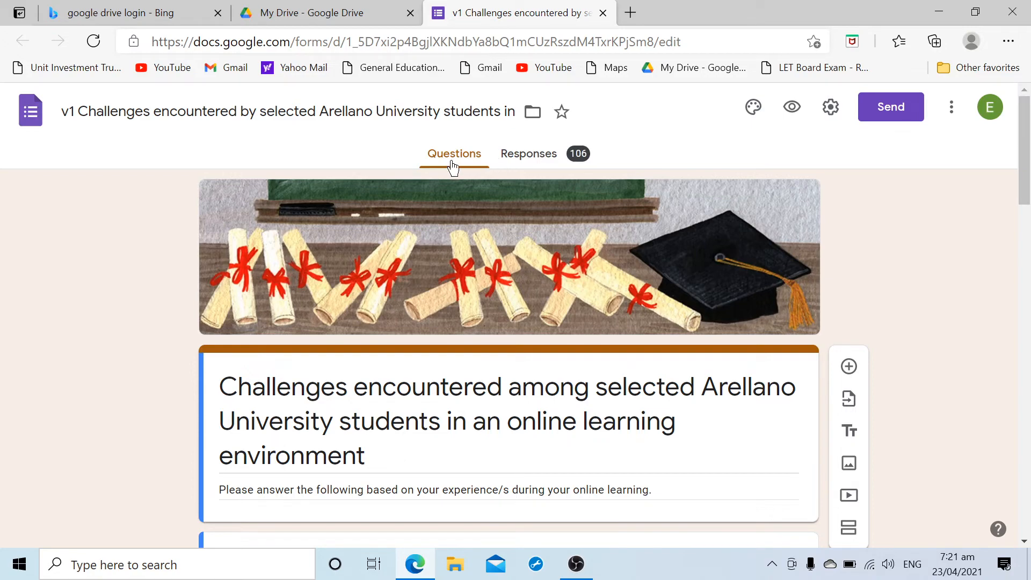
{"action": "scroll", "coordinate": [479, 310], "scroll_direction": "down", "scroll_amount": 5}
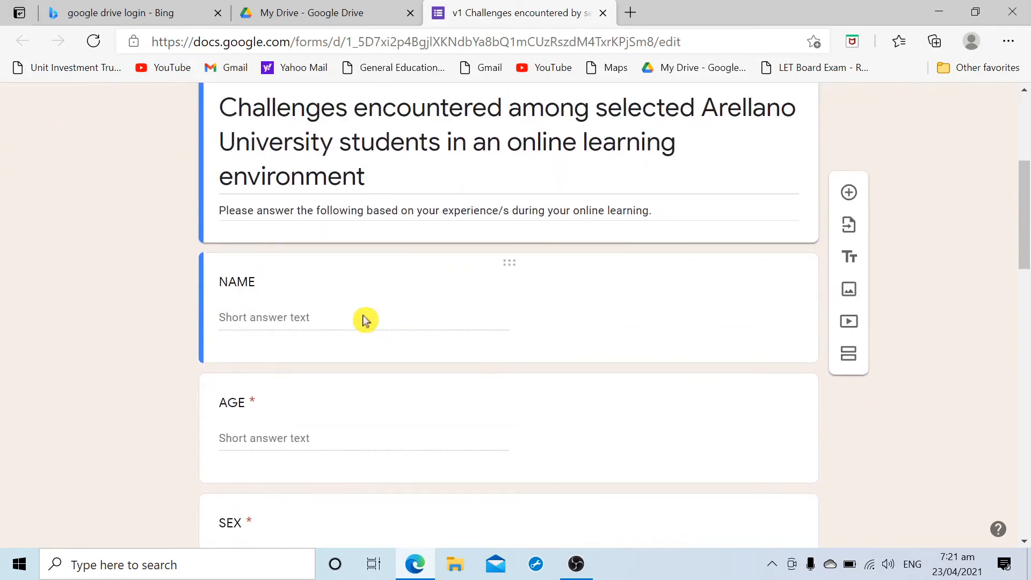
{"action": "scroll", "coordinate": [455, 350], "scroll_direction": "down", "scroll_amount": 1}
{"action": "scroll", "coordinate": [460, 380], "scroll_direction": "up", "scroll_amount": 7}
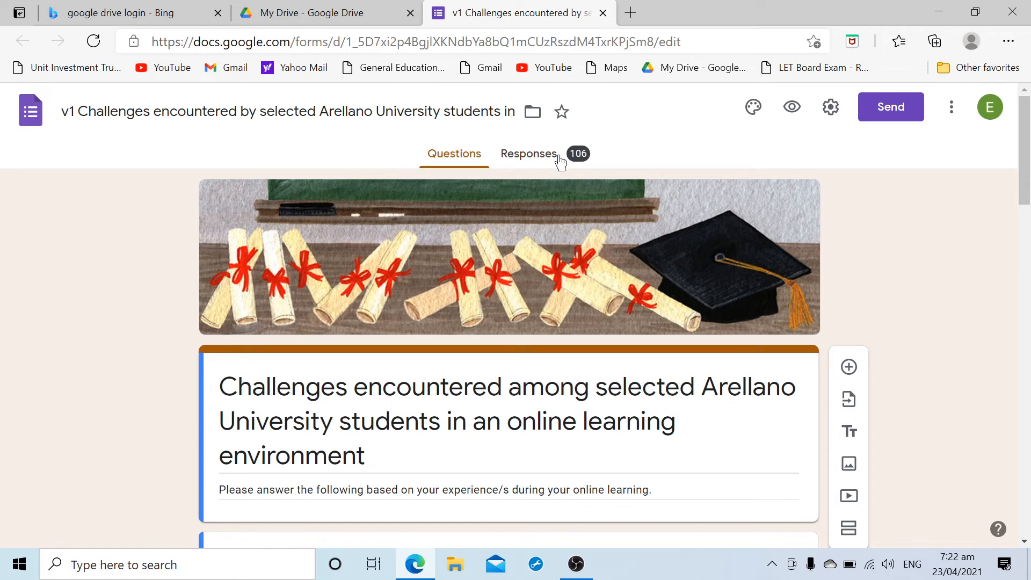
Open the response summary of the v1 form and look through the submitted answers to the NAME question
{"action": "left_click", "coordinate": [559, 161]}
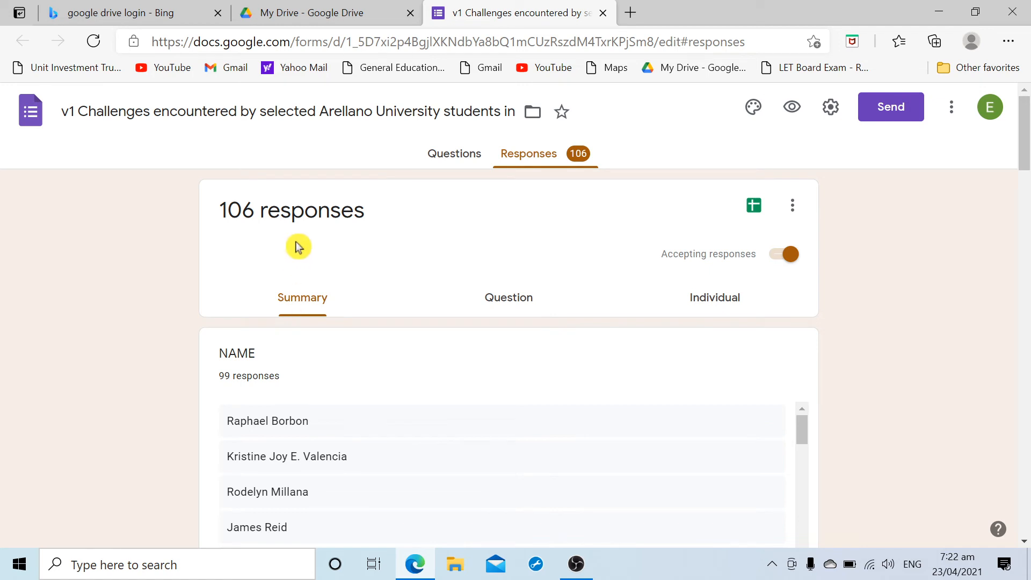
{"action": "scroll", "coordinate": [614, 306], "scroll_direction": "down", "scroll_amount": 1}
{"action": "scroll", "coordinate": [614, 307], "scroll_direction": "down", "scroll_amount": 2}
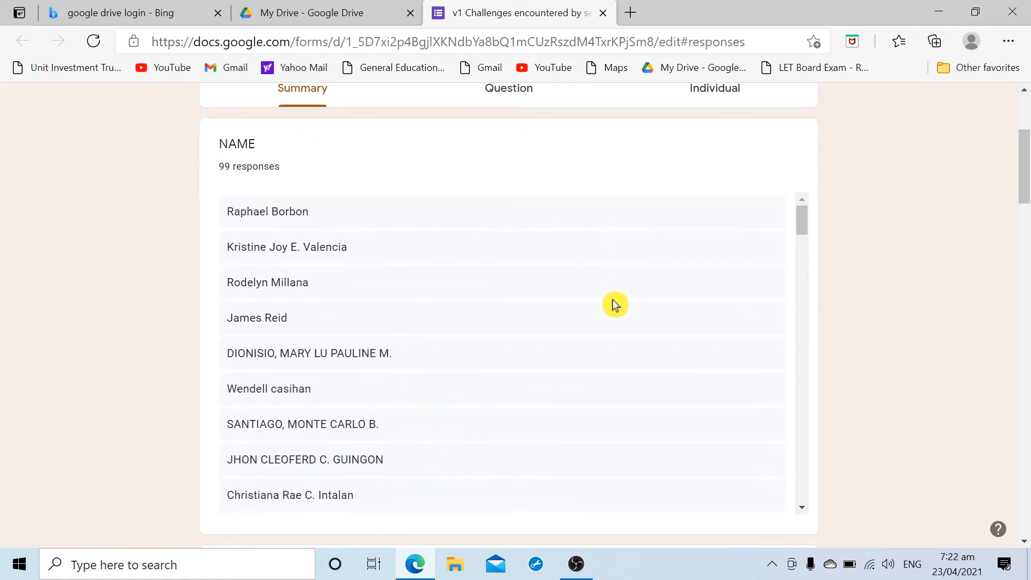
{"action": "scroll", "coordinate": [613, 305], "scroll_direction": "down", "scroll_amount": 1}
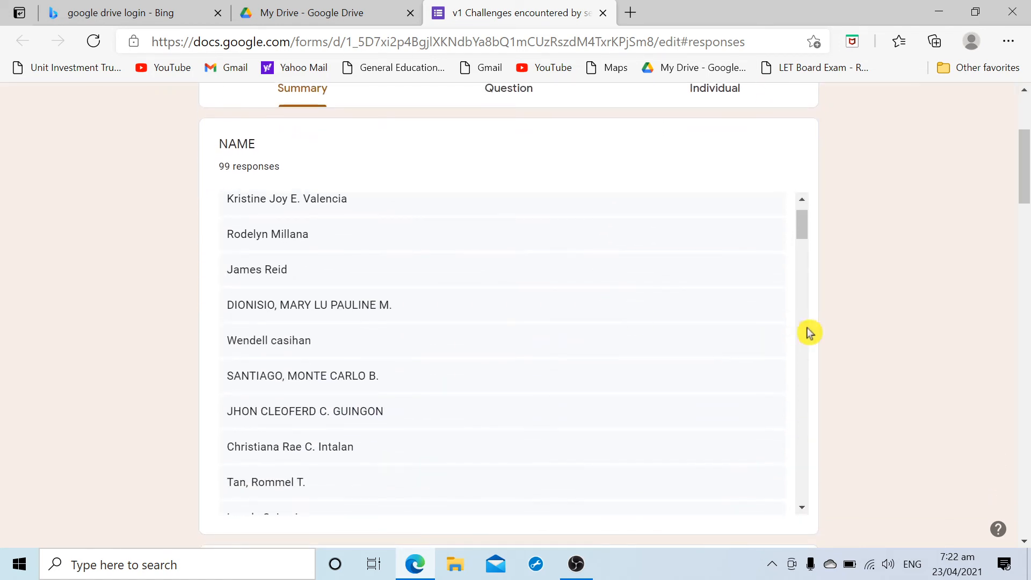
{"action": "scroll", "coordinate": [855, 318], "scroll_direction": "down", "scroll_amount": 2}
Examine the AGE bar chart and the SEX pie chart in the response summary
{"action": "scroll", "coordinate": [856, 319], "scroll_direction": "down", "scroll_amount": 5}
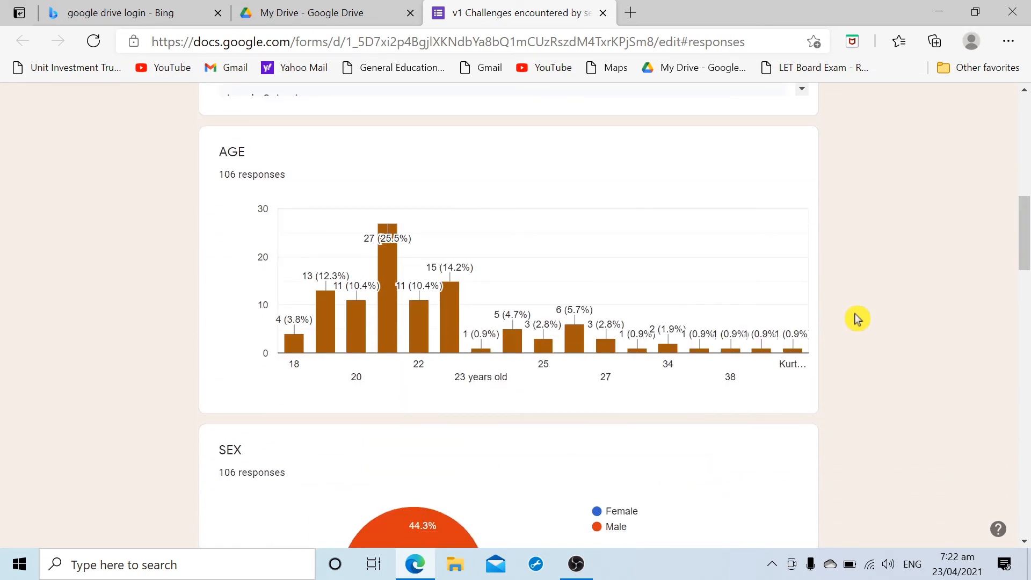
{"action": "scroll", "coordinate": [855, 319], "scroll_direction": "down", "scroll_amount": 3}
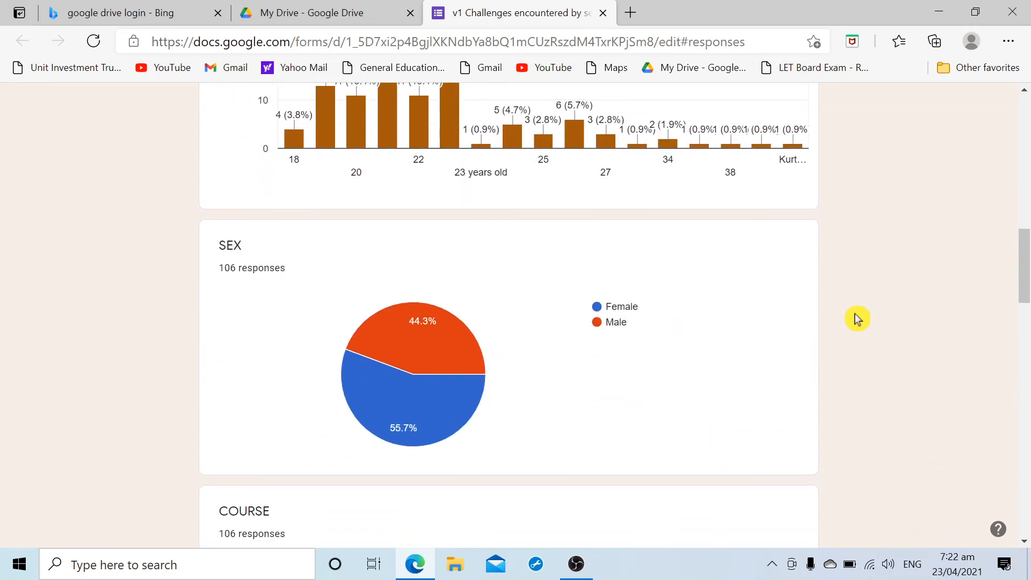
{"action": "scroll", "coordinate": [855, 319], "scroll_direction": "up", "scroll_amount": 2}
{"action": "scroll", "coordinate": [855, 316], "scroll_direction": "up", "scroll_amount": 1}
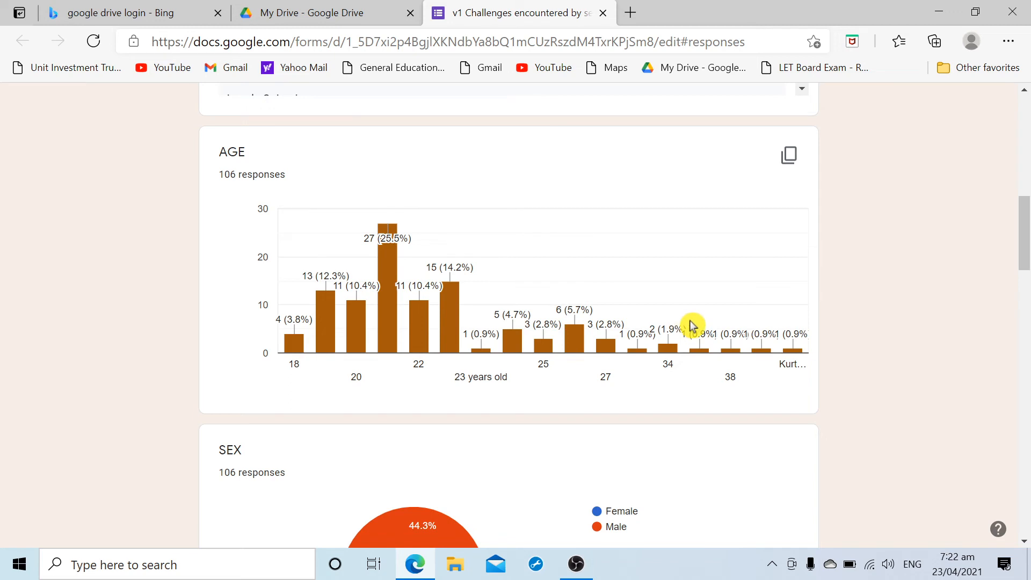
{"action": "scroll", "coordinate": [692, 325], "scroll_direction": "down", "scroll_amount": 4}
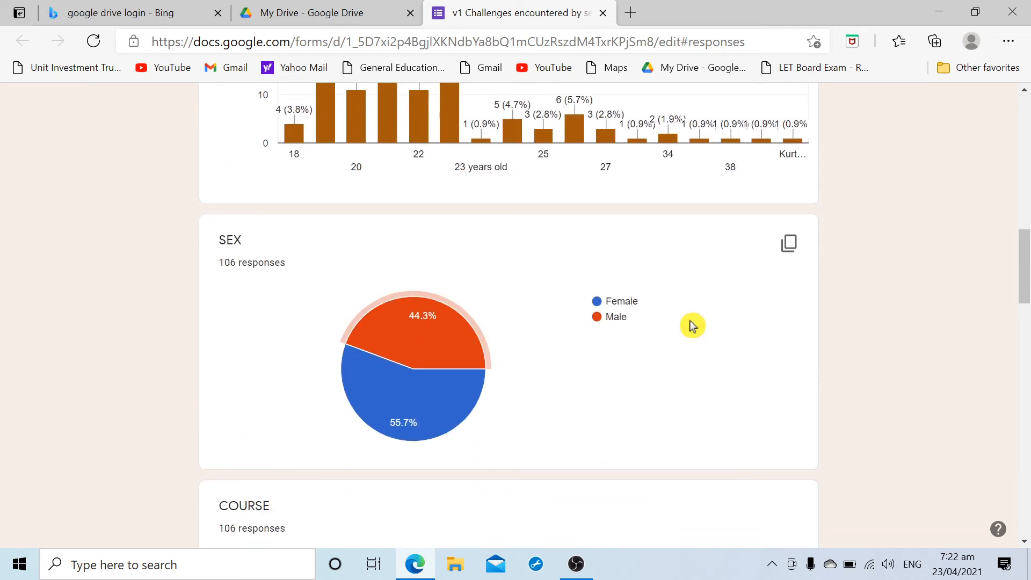
{"action": "scroll", "coordinate": [752, 327], "scroll_direction": "down", "scroll_amount": 1}
{"action": "scroll", "coordinate": [946, 311], "scroll_direction": "down", "scroll_amount": 1}
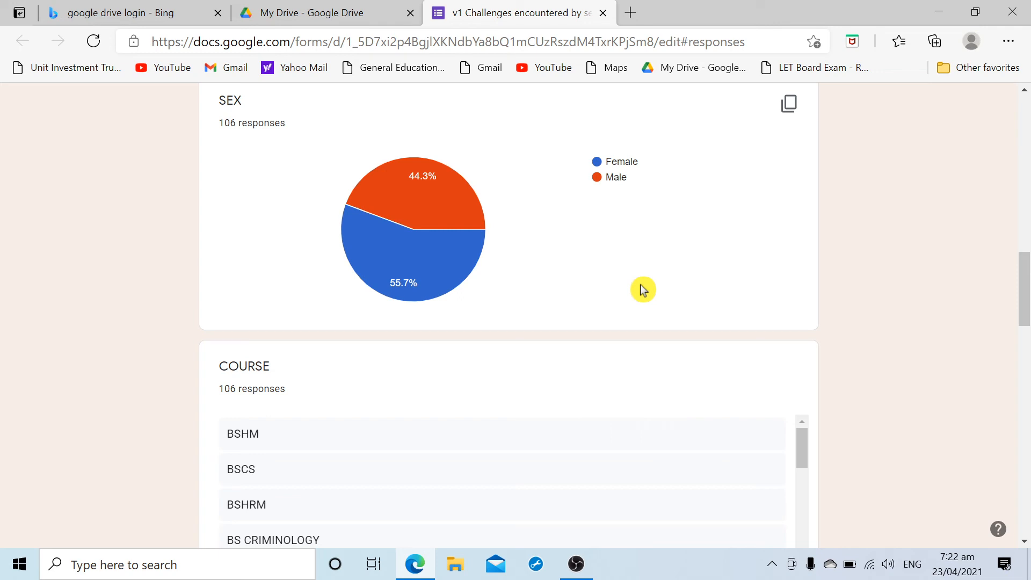
Look through the list of submitted answers to the COURSE question
{"action": "scroll", "coordinate": [642, 287], "scroll_direction": "down", "scroll_amount": 4}
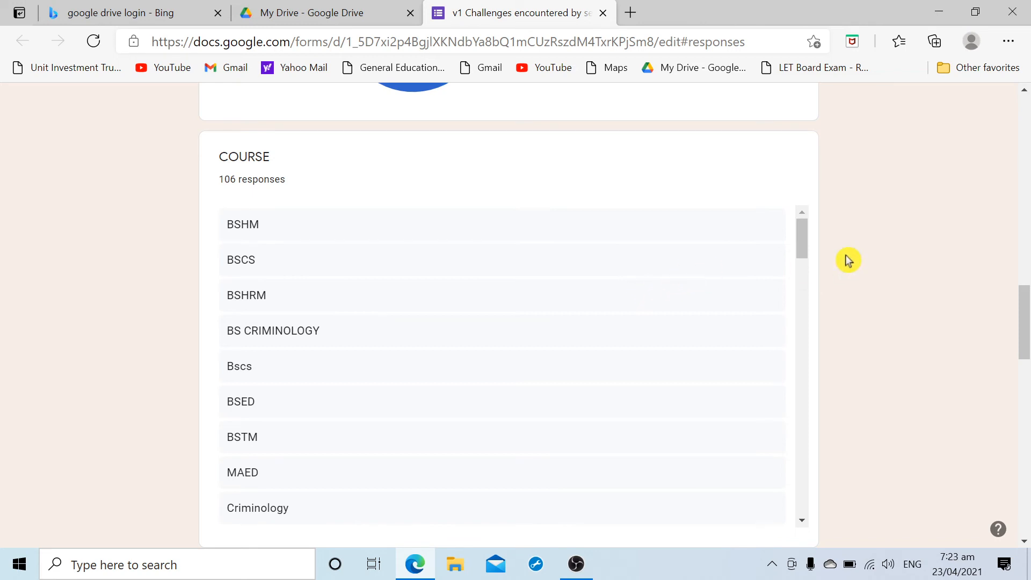
{"action": "scroll", "coordinate": [536, 281], "scroll_direction": "down", "scroll_amount": 3}
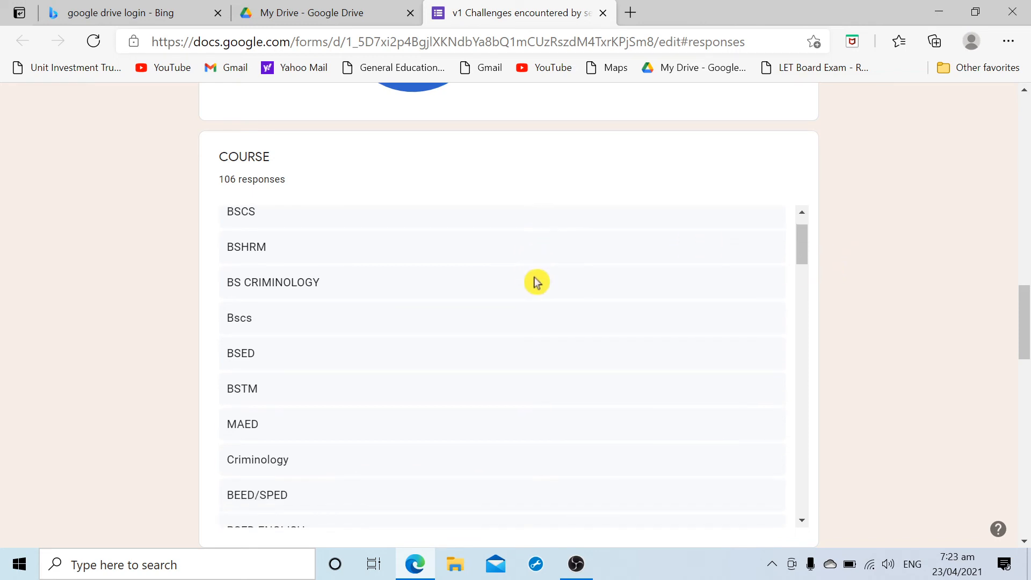
{"action": "scroll", "coordinate": [845, 301], "scroll_direction": "down", "scroll_amount": 1}
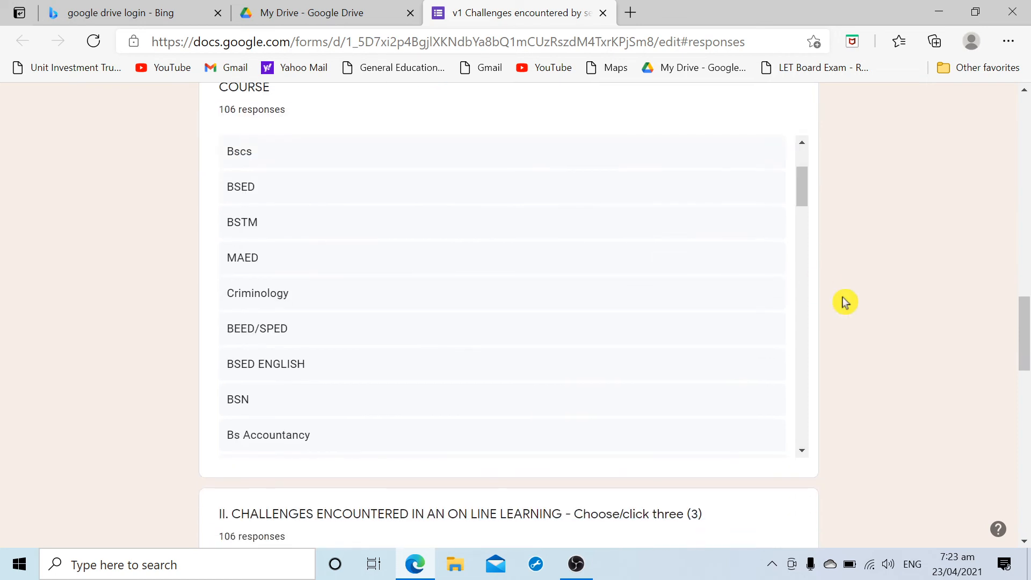
{"action": "scroll", "coordinate": [845, 302], "scroll_direction": "up", "scroll_amount": 1}
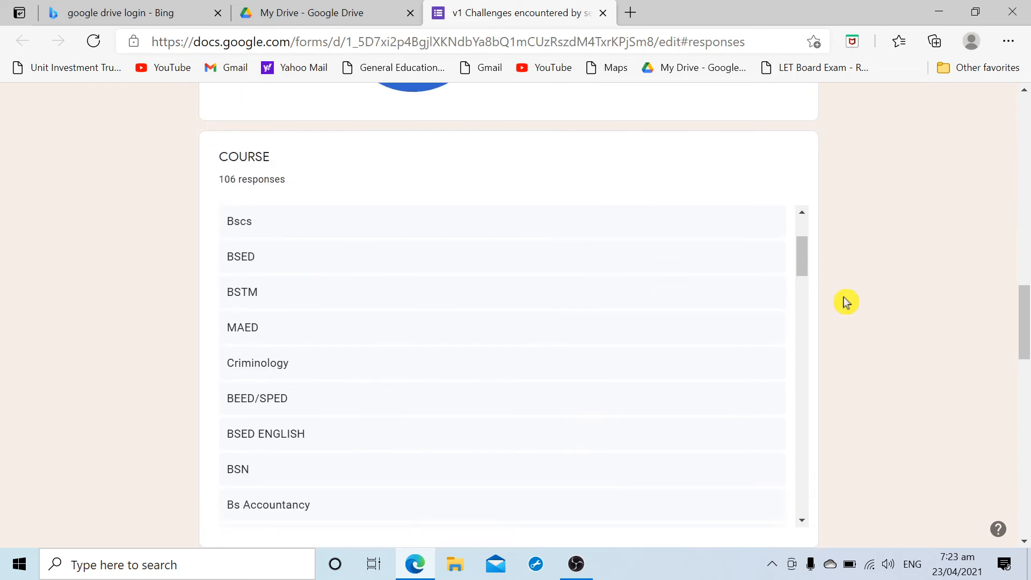
Examine the section II bar chart of challenges encountered in online learning, comparing the choices from most to least selected
{"action": "scroll", "coordinate": [844, 301], "scroll_direction": "down", "scroll_amount": 5}
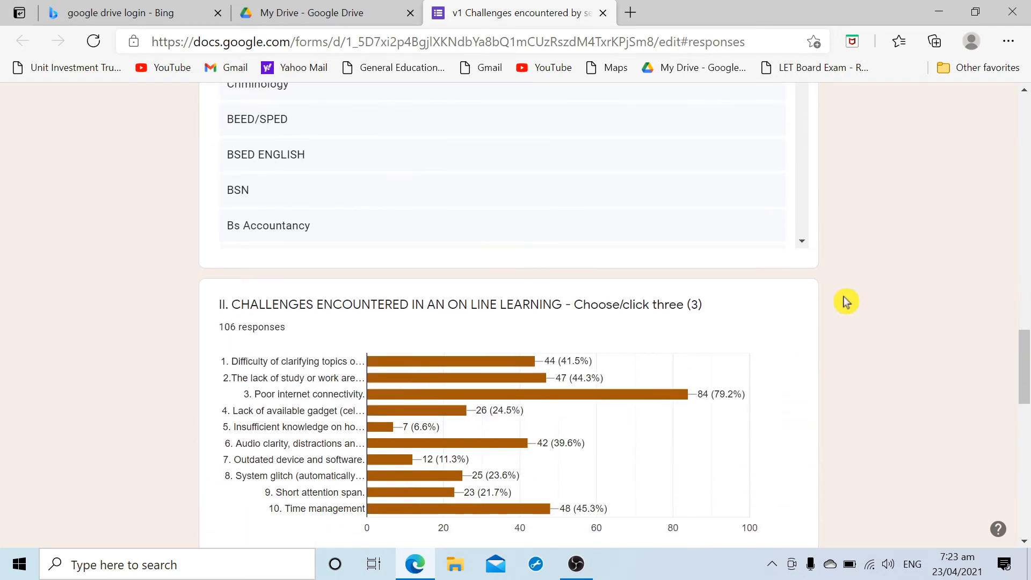
{"action": "scroll", "coordinate": [843, 301], "scroll_direction": "down", "scroll_amount": 1}
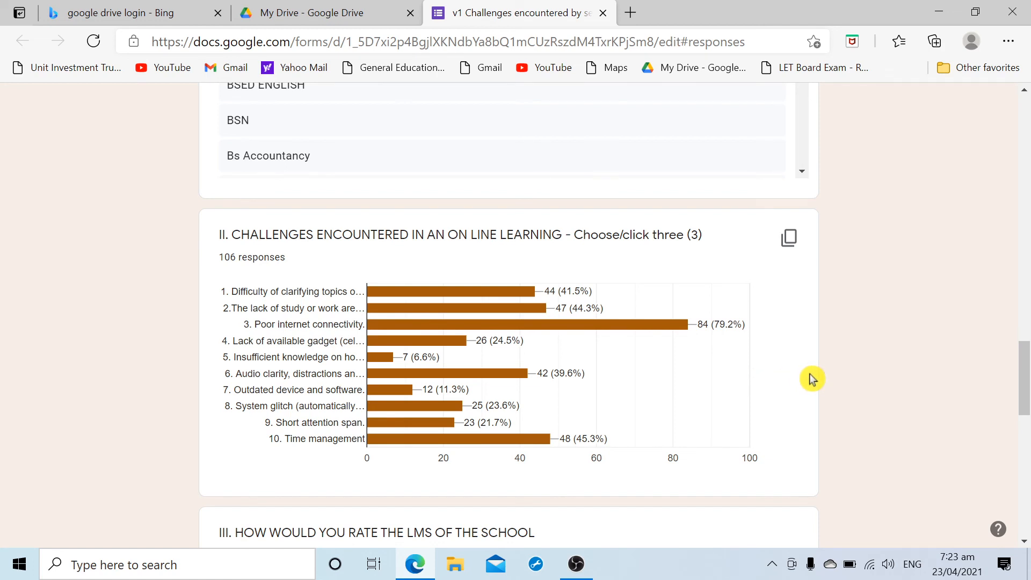
{"action": "scroll", "coordinate": [811, 379], "scroll_direction": "down", "scroll_amount": 1}
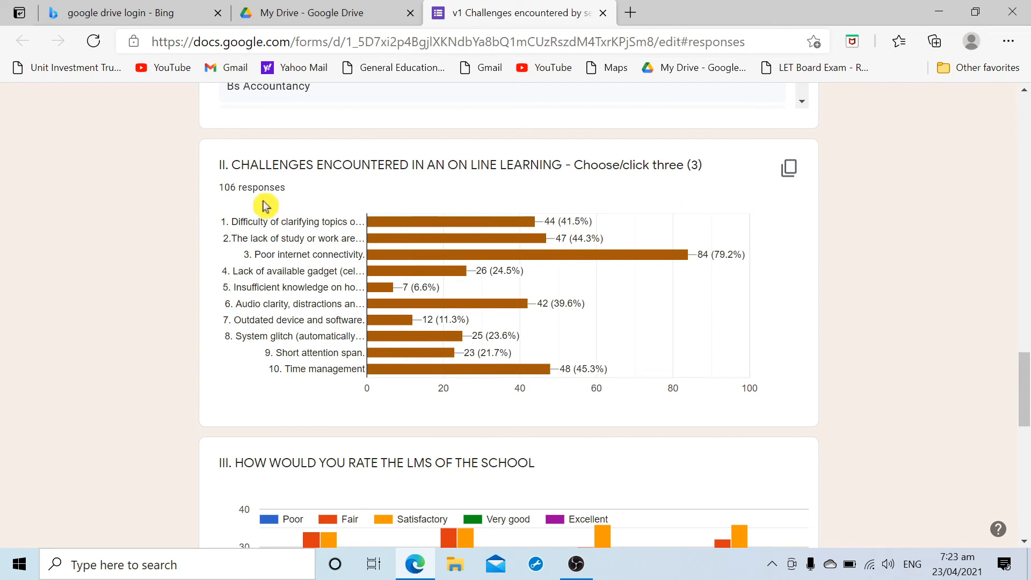
{"action": "mouse_move", "coordinate": [679, 259]}
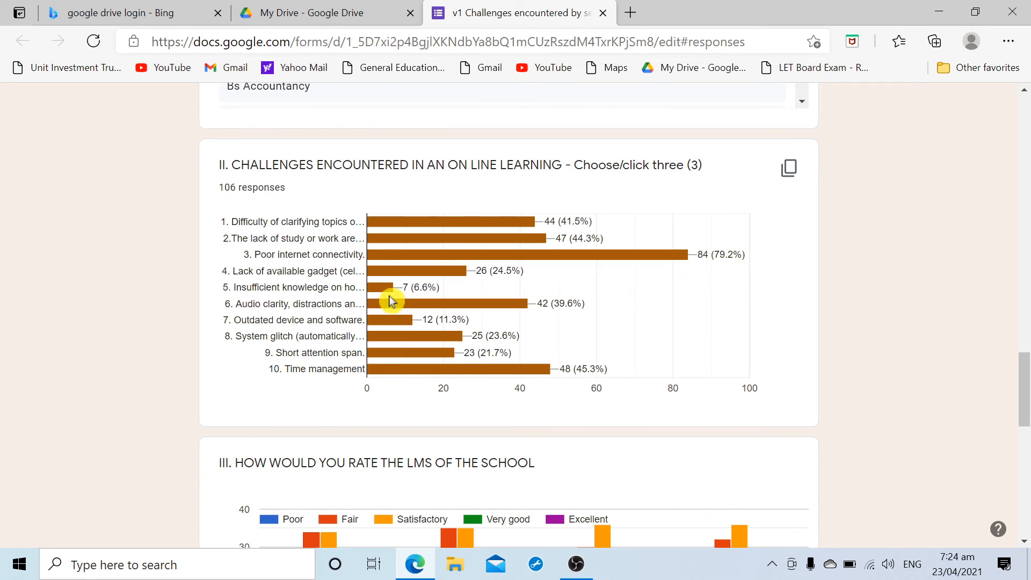
{"action": "mouse_move", "coordinate": [387, 293]}
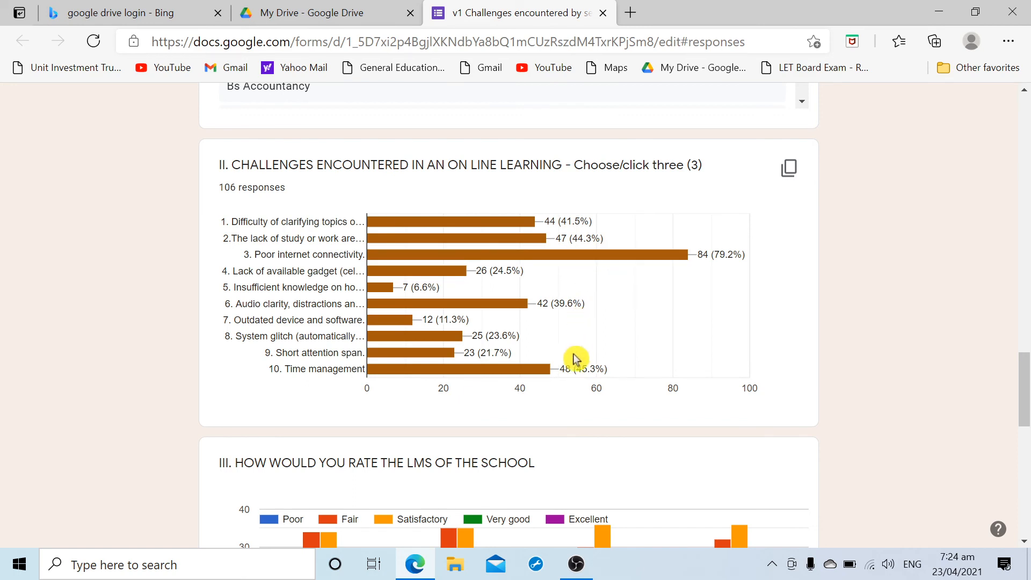
{"action": "mouse_move", "coordinate": [501, 379]}
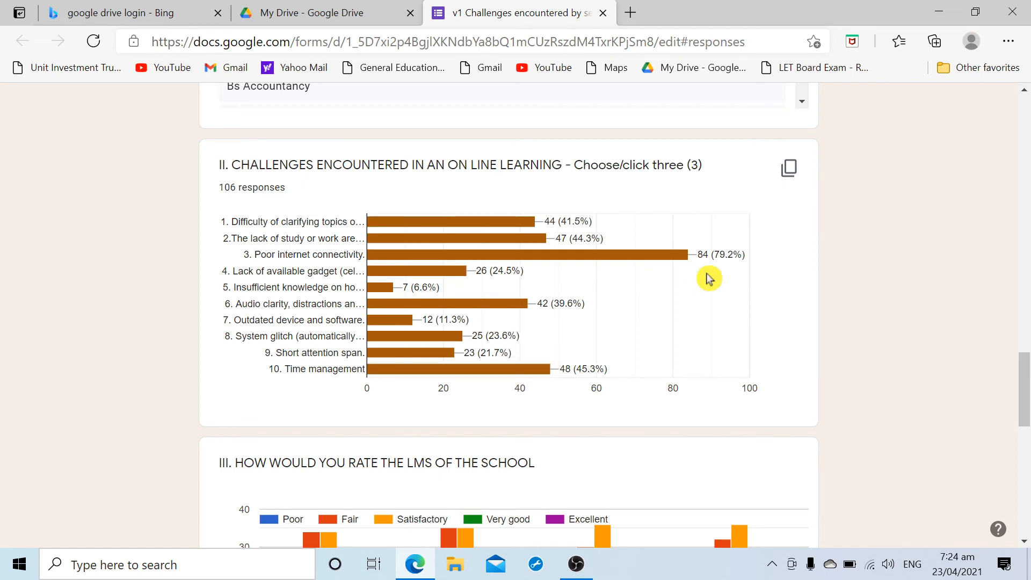
Inspect the section III LMS rating chart, checking the bars for technical support, interface, convenience and overall satisfaction
{"action": "scroll", "coordinate": [708, 279], "scroll_direction": "down", "scroll_amount": 3}
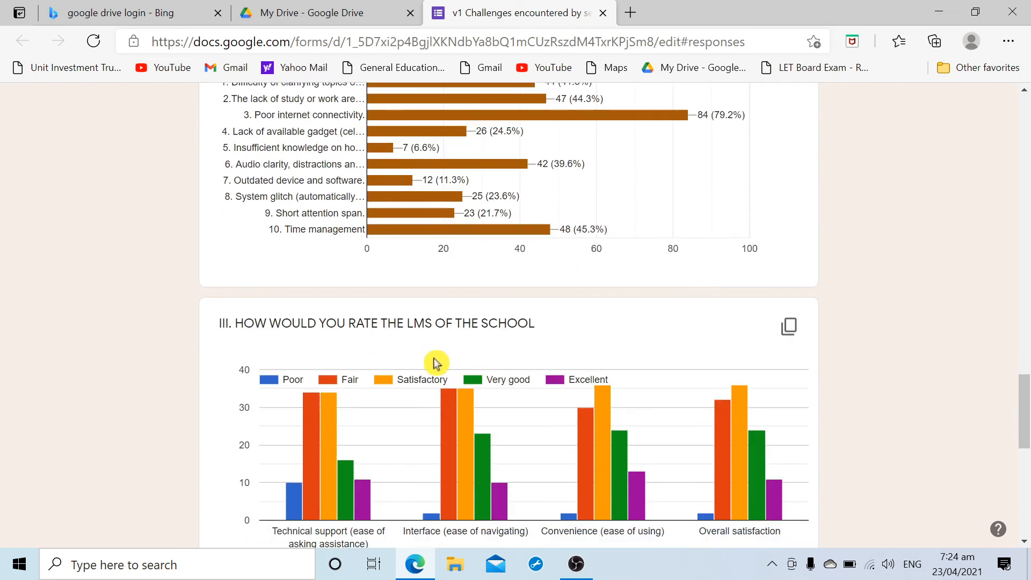
{"action": "scroll", "coordinate": [453, 347], "scroll_direction": "down", "scroll_amount": 1}
{"action": "mouse_move", "coordinate": [322, 344]}
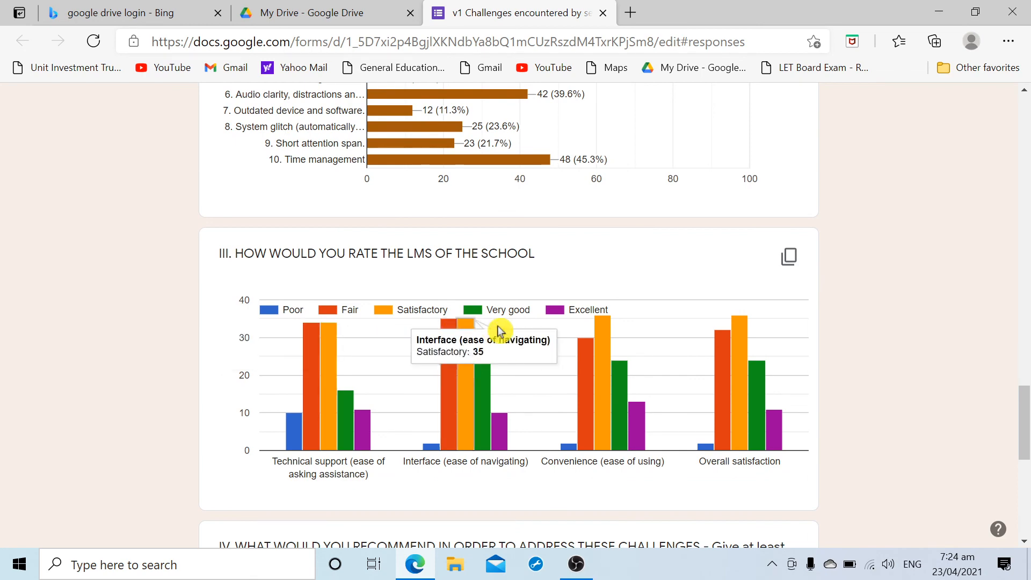
{"action": "scroll", "coordinate": [500, 337], "scroll_direction": "up", "scroll_amount": 2}
{"action": "scroll", "coordinate": [556, 322], "scroll_direction": "down", "scroll_amount": 2}
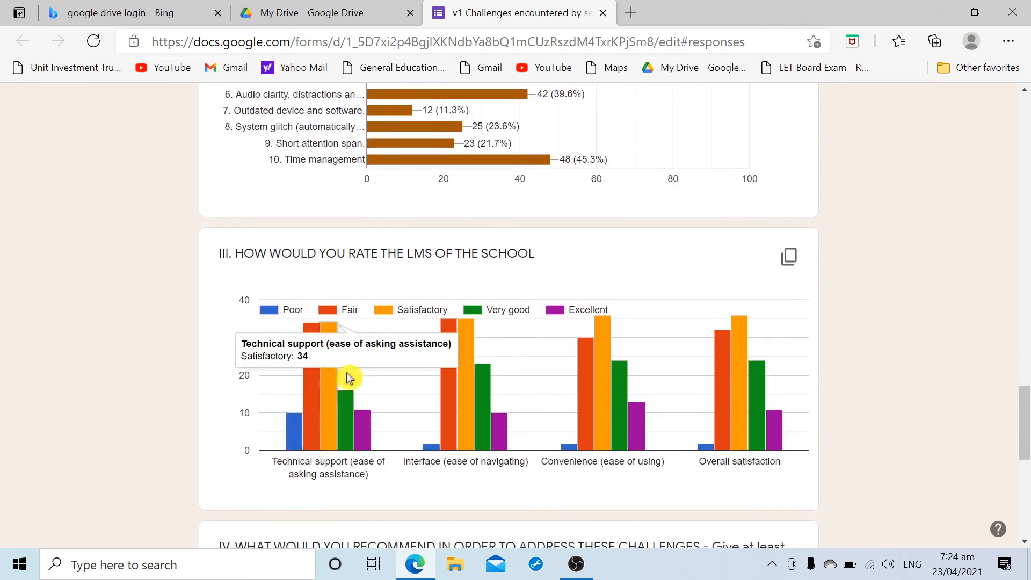
{"action": "mouse_move", "coordinate": [333, 372]}
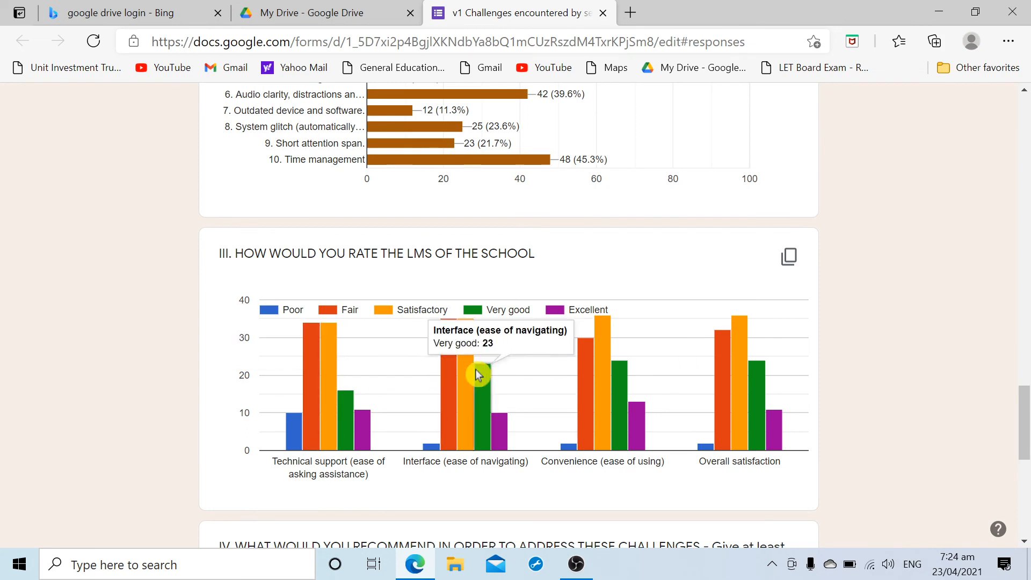
{"action": "mouse_move", "coordinate": [459, 433]}
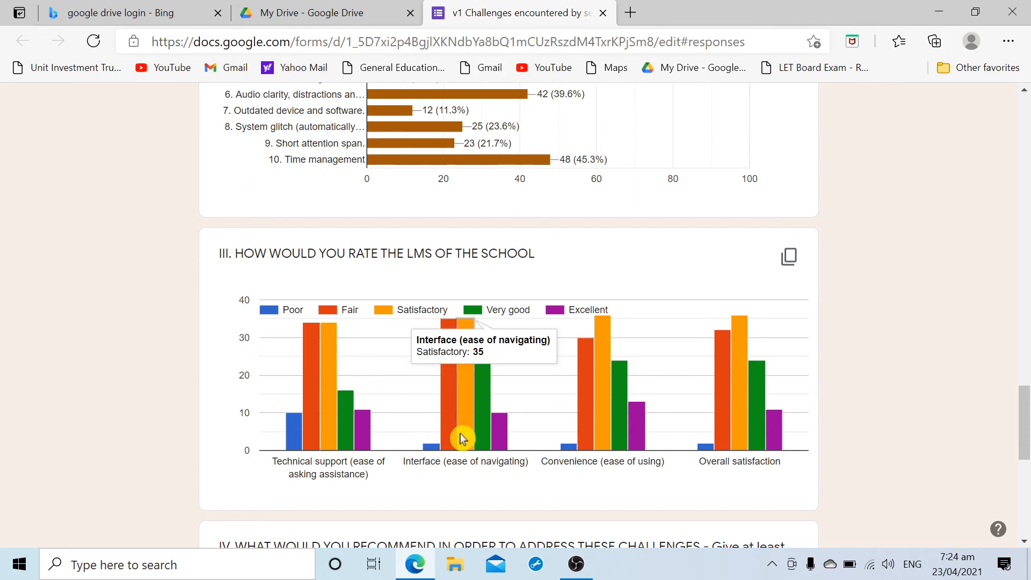
{"action": "mouse_move", "coordinate": [600, 428]}
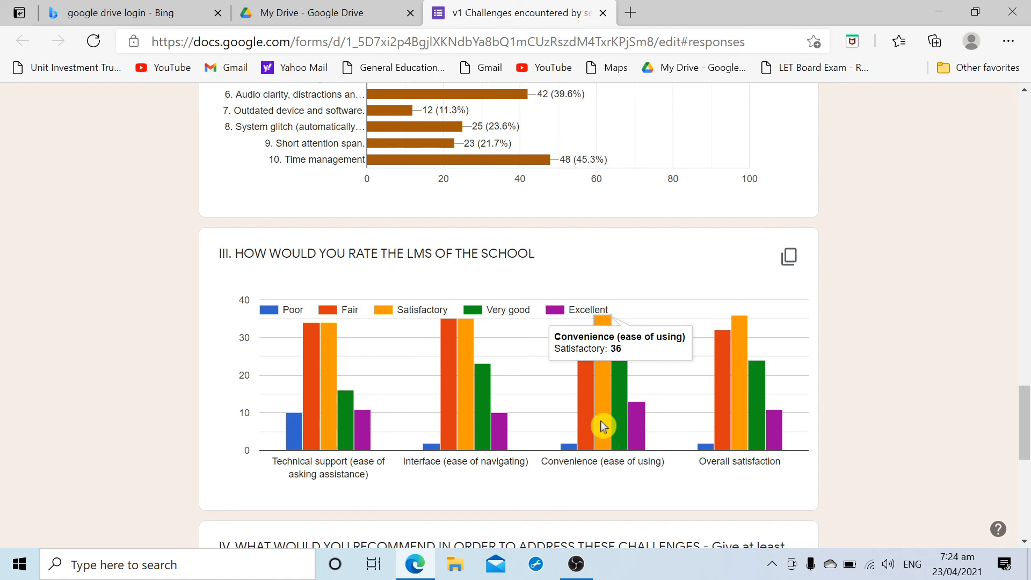
{"action": "mouse_move", "coordinate": [743, 418]}
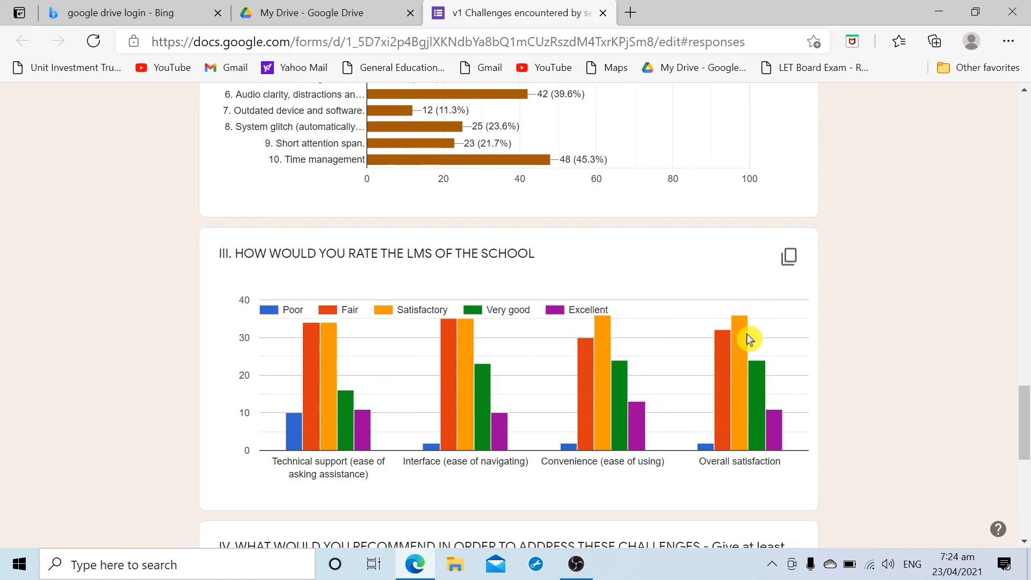
Read the section IV recommendations on addressing the challenges, and return to the start of the response summary
{"action": "scroll", "coordinate": [762, 344], "scroll_direction": "down", "scroll_amount": 5}
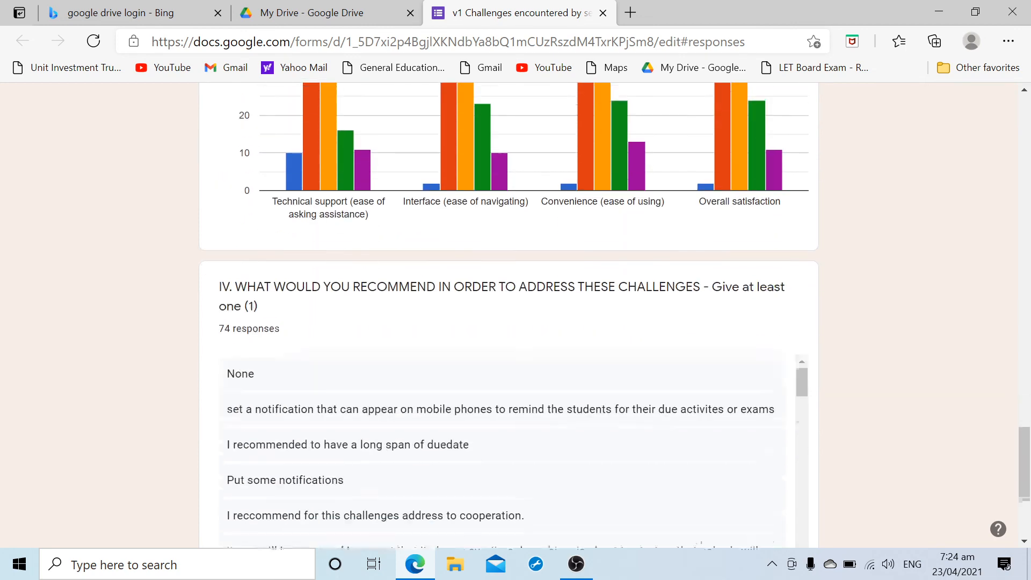
{"action": "scroll", "coordinate": [761, 347], "scroll_direction": "down", "scroll_amount": 4}
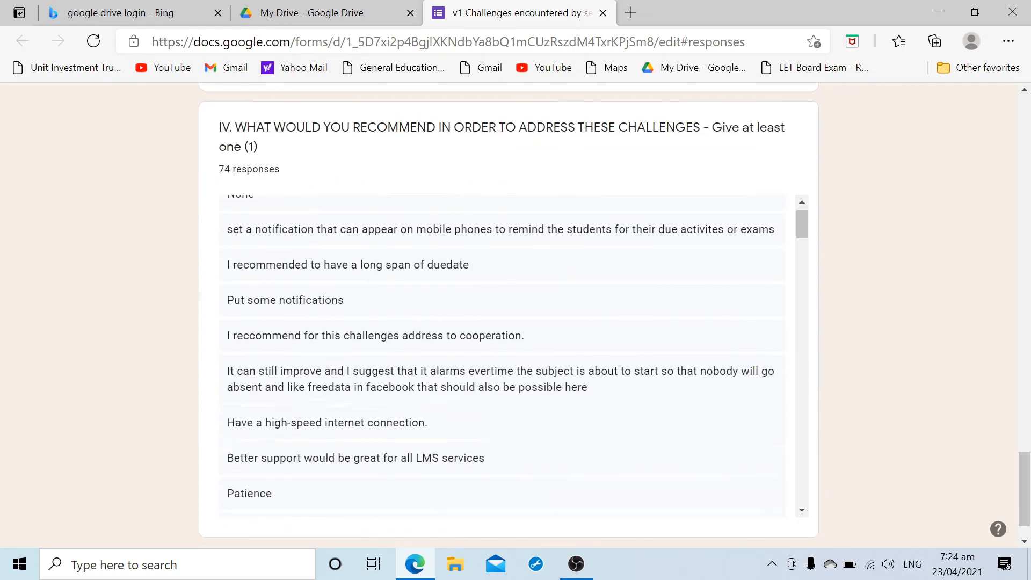
{"action": "scroll", "coordinate": [877, 356], "scroll_direction": "up", "scroll_amount": 12}
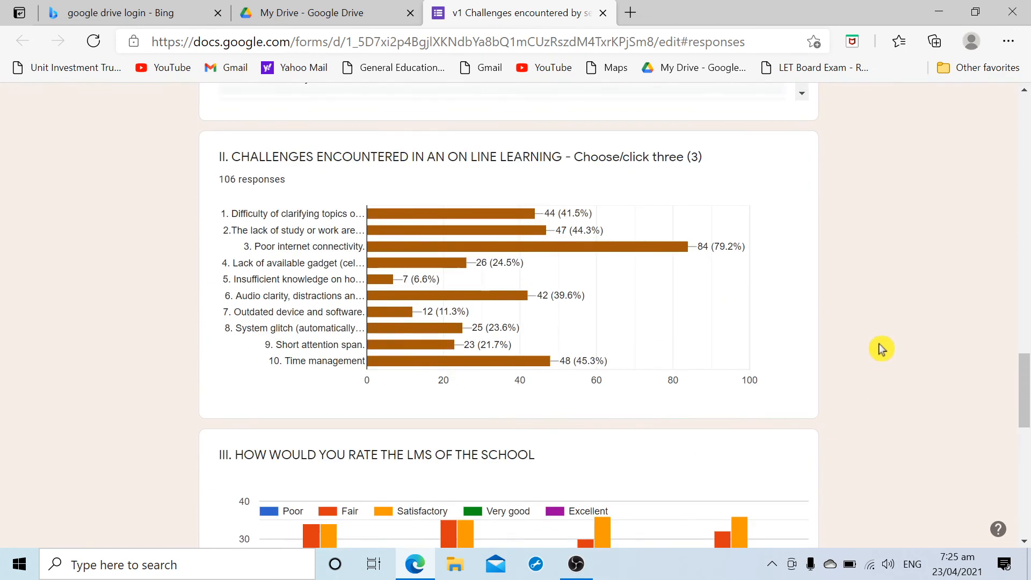
{"action": "scroll", "coordinate": [881, 349], "scroll_direction": "up", "scroll_amount": 15}
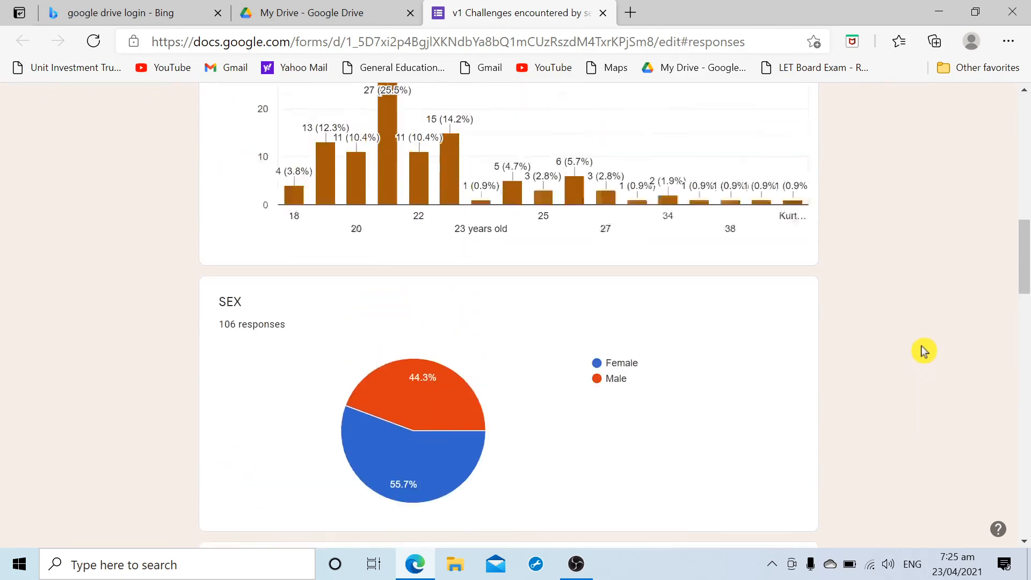
{"action": "scroll", "coordinate": [921, 346], "scroll_direction": "up", "scroll_amount": 10}
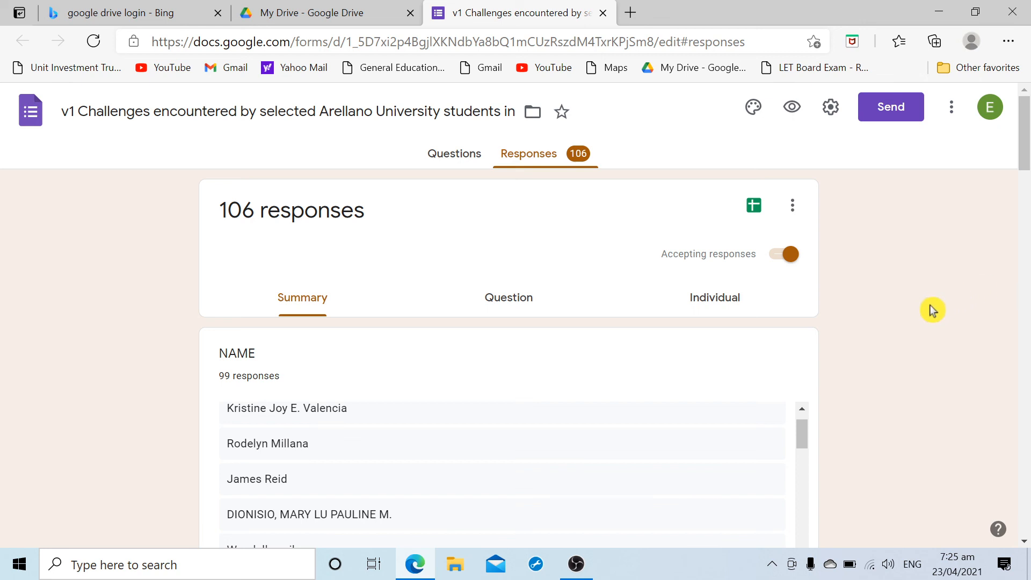
Review the AGE and SEX charts once more and go back to the summary's beginning
{"action": "scroll", "coordinate": [937, 308], "scroll_direction": "down", "scroll_amount": 13}
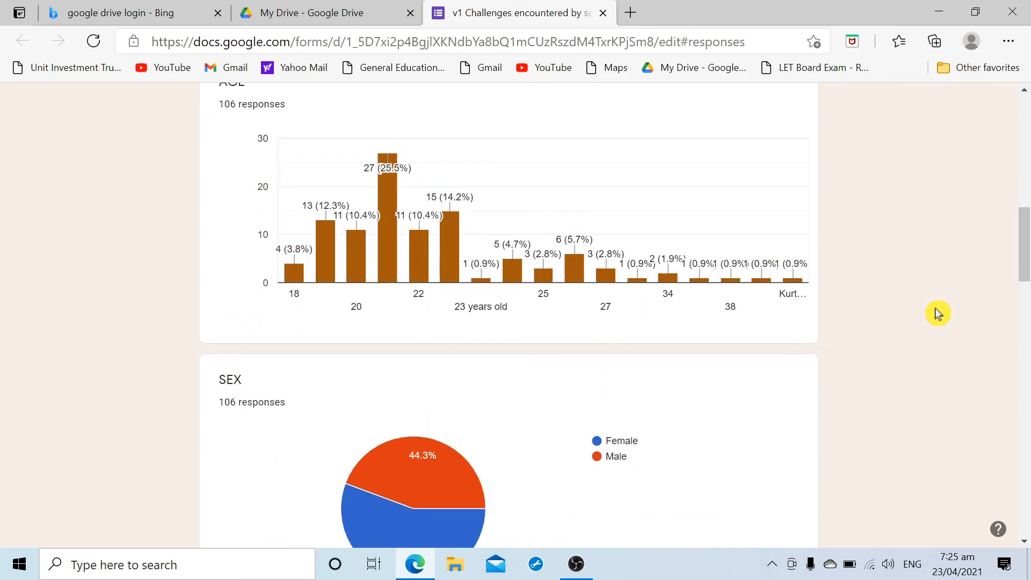
{"action": "scroll", "coordinate": [938, 313], "scroll_direction": "down", "scroll_amount": 3}
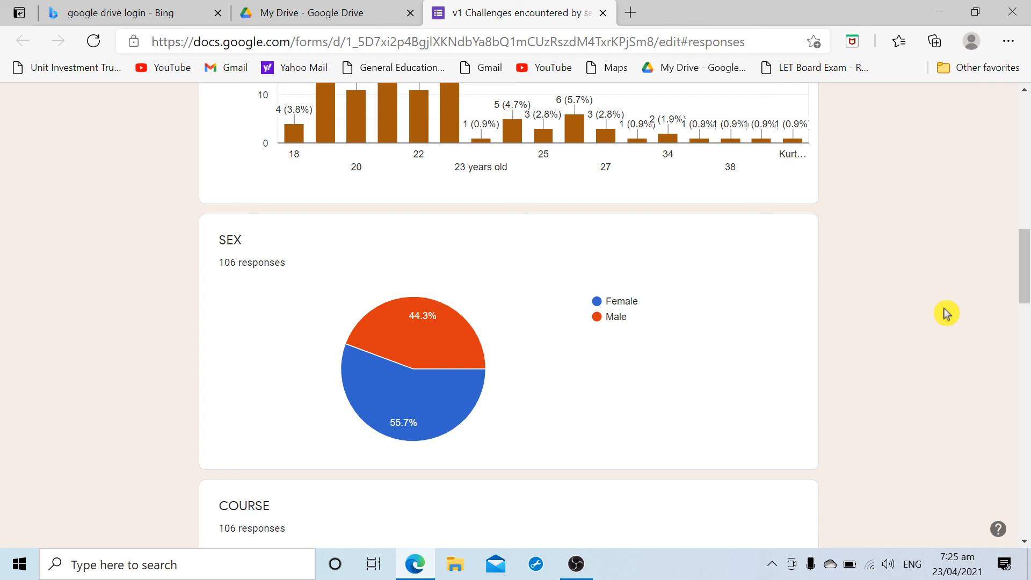
{"action": "scroll", "coordinate": [947, 313], "scroll_direction": "up", "scroll_amount": 15}
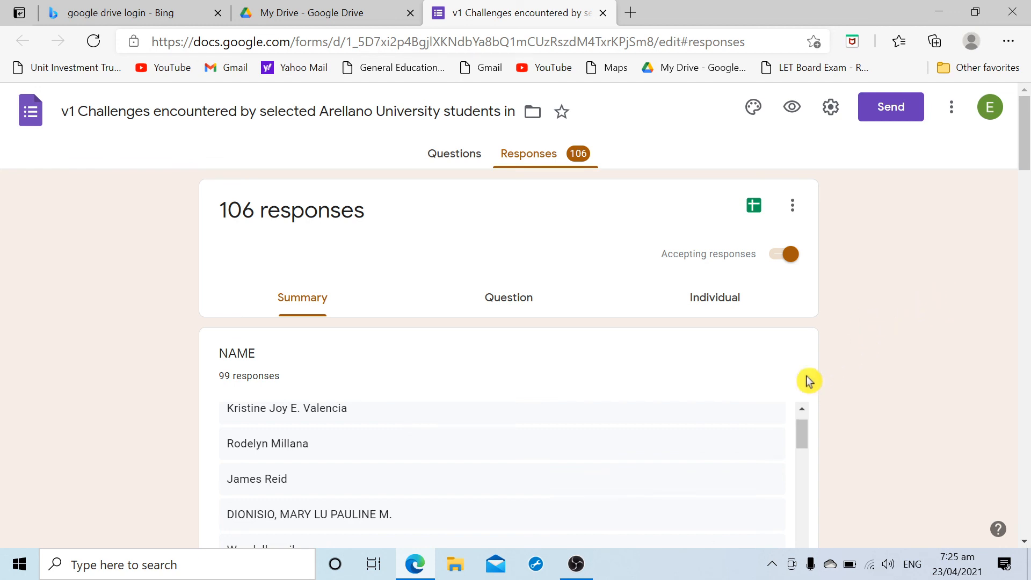
{"action": "left_click", "coordinate": [574, 562]}
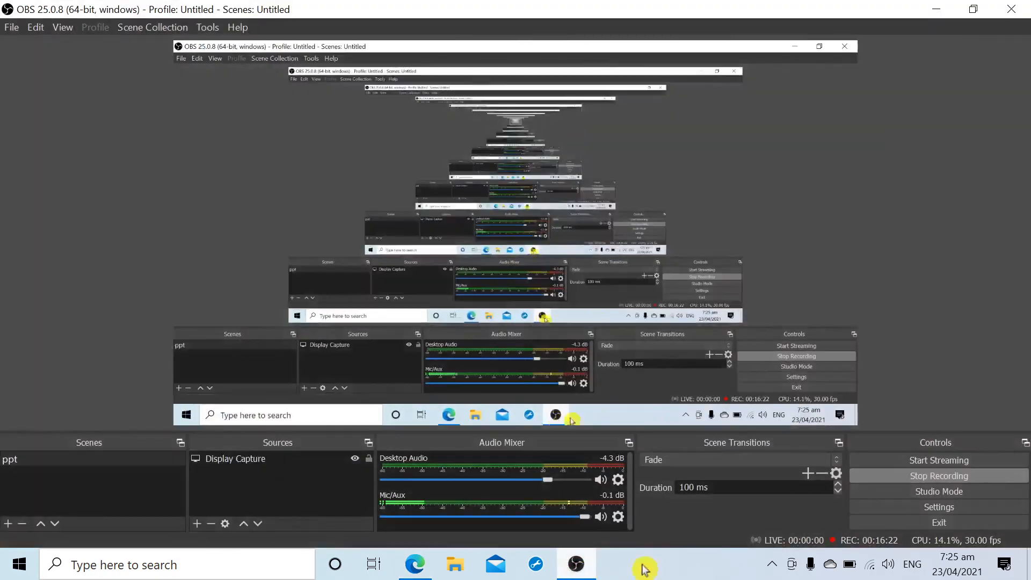